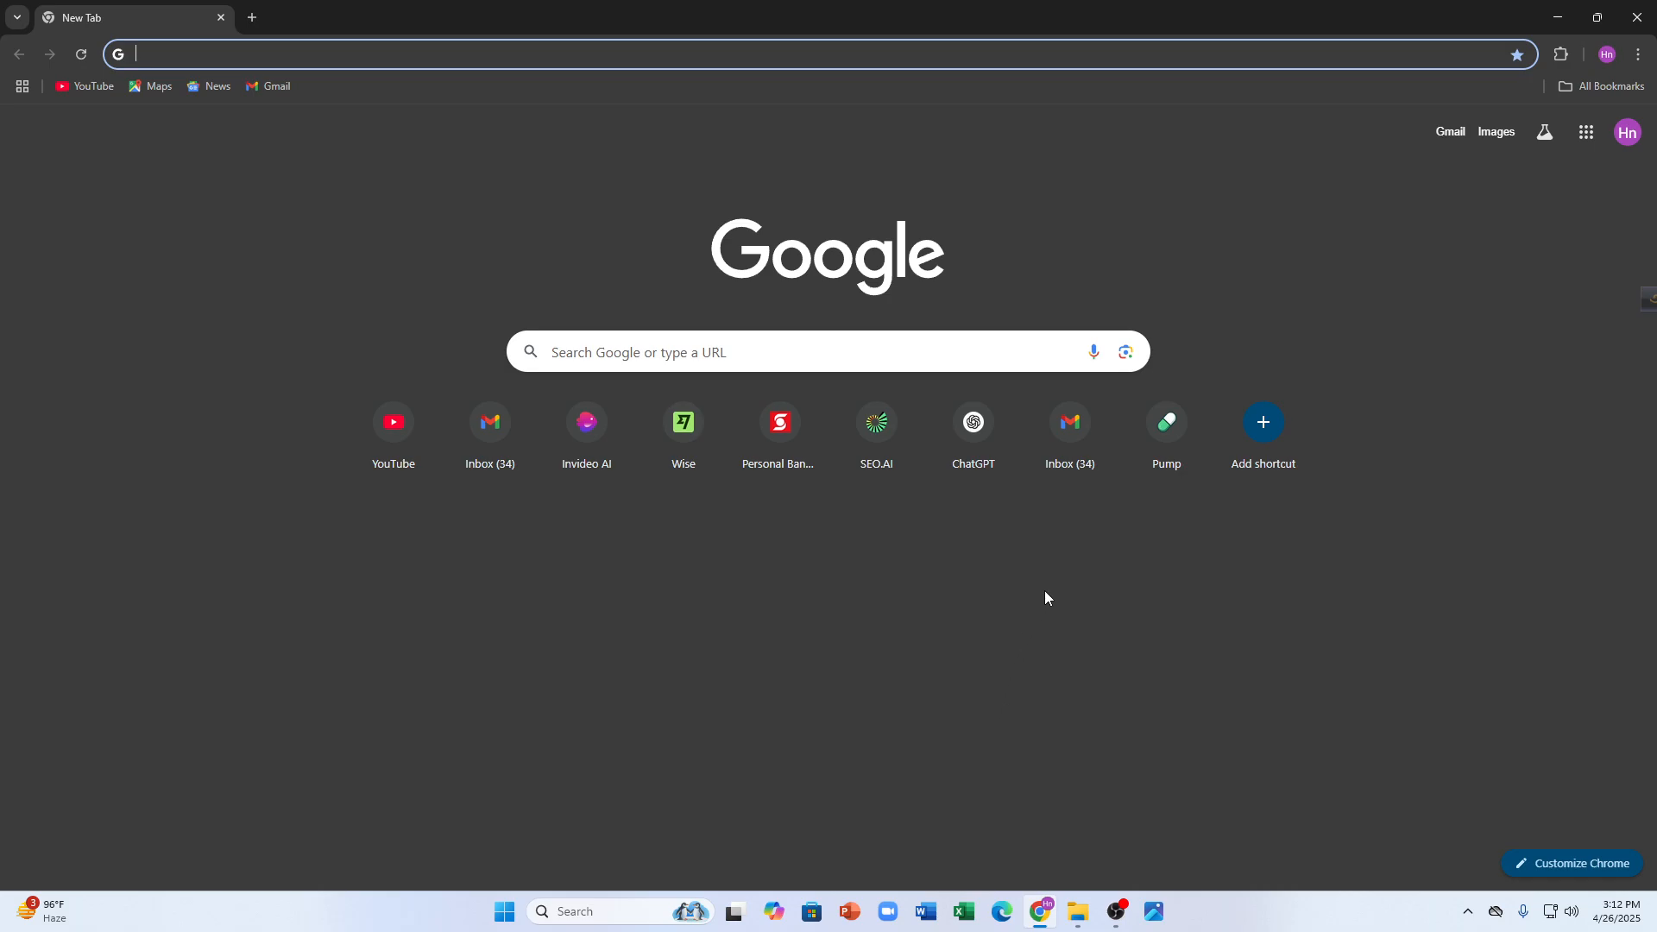
- Search Google for 'Odoo erp'
text(Odoo )
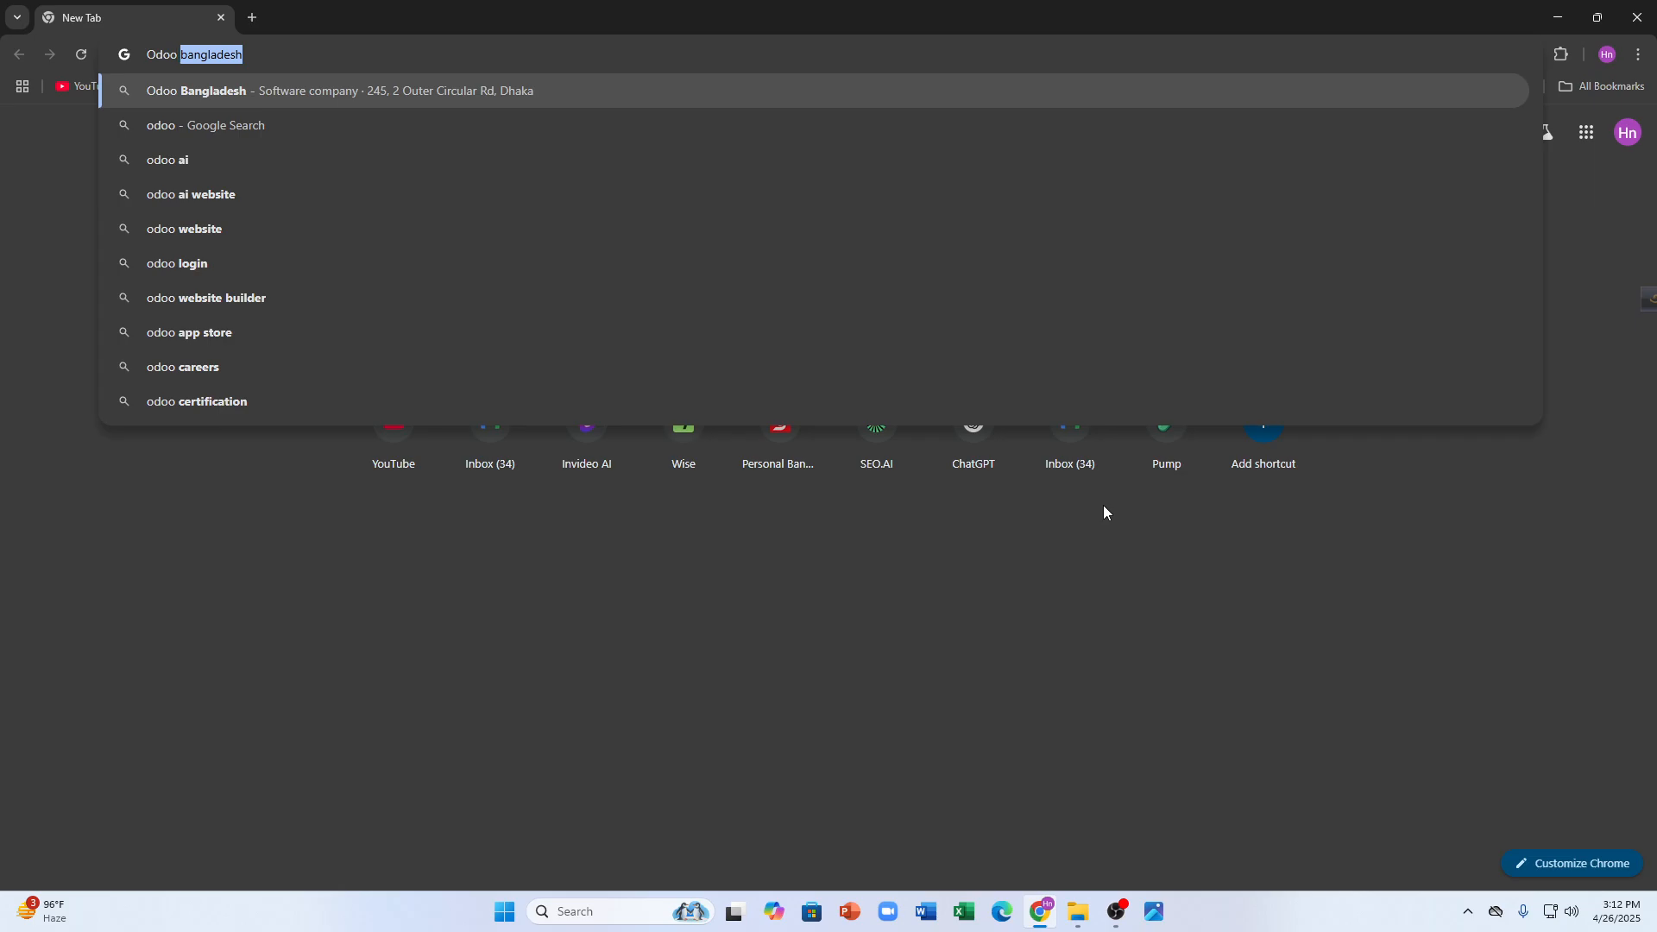
text(erp)
key(Return)
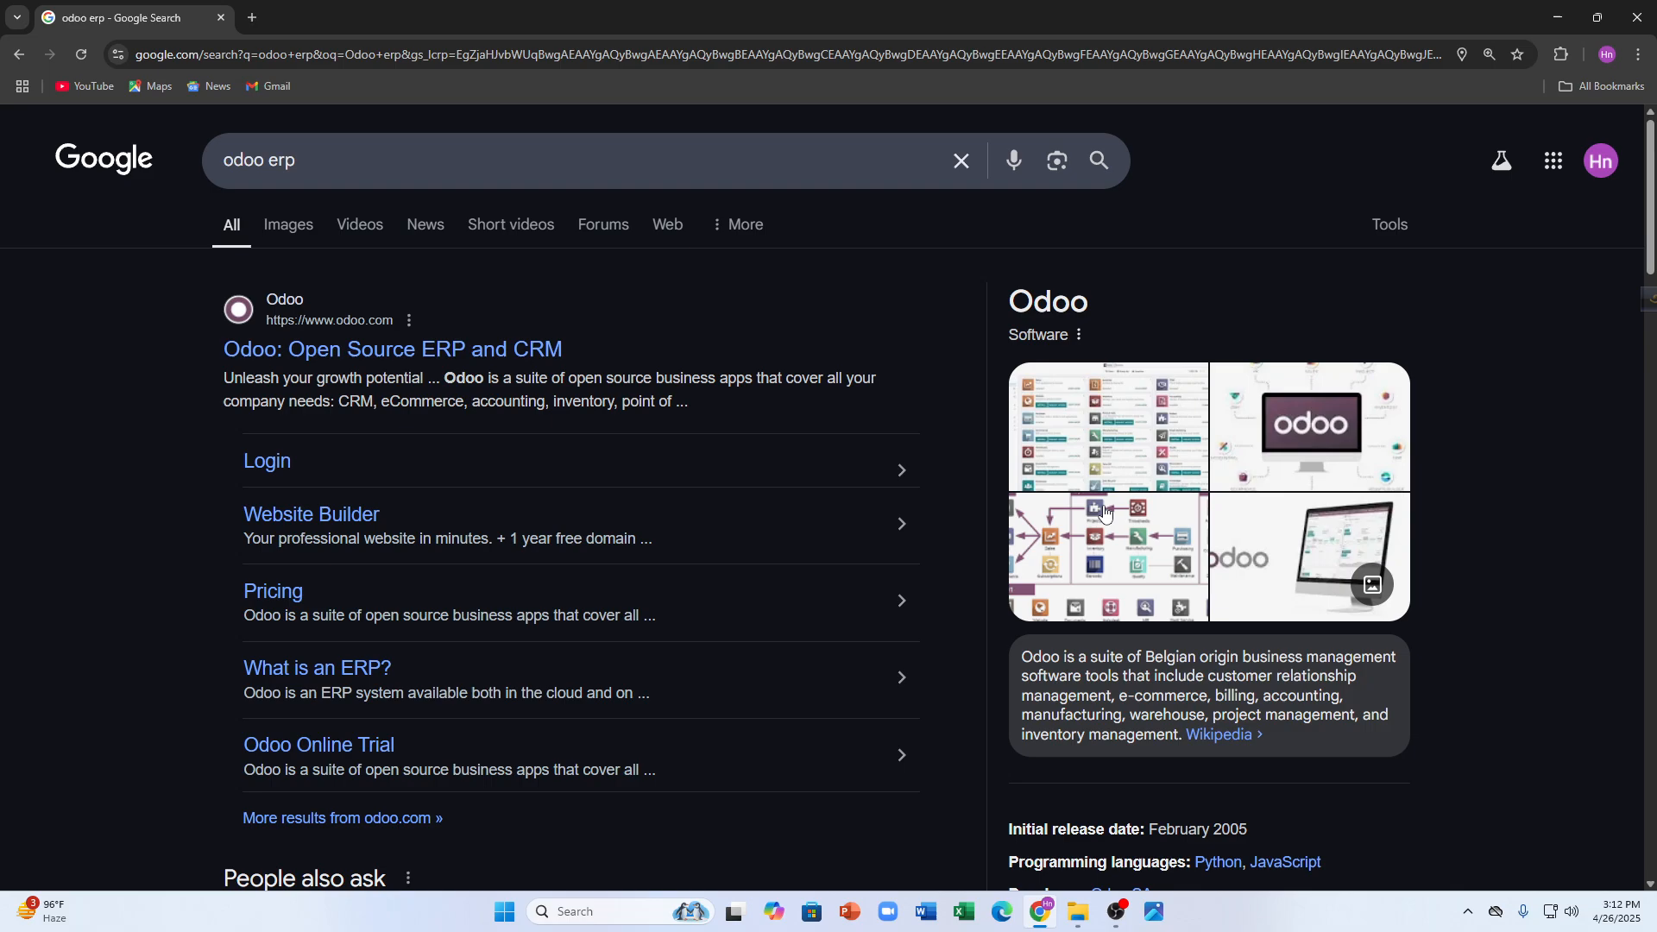
- Open the odoo.com 'Open Source ERP and CRM' result, open an extra empty tab, and return to Odoo
click(374, 347)
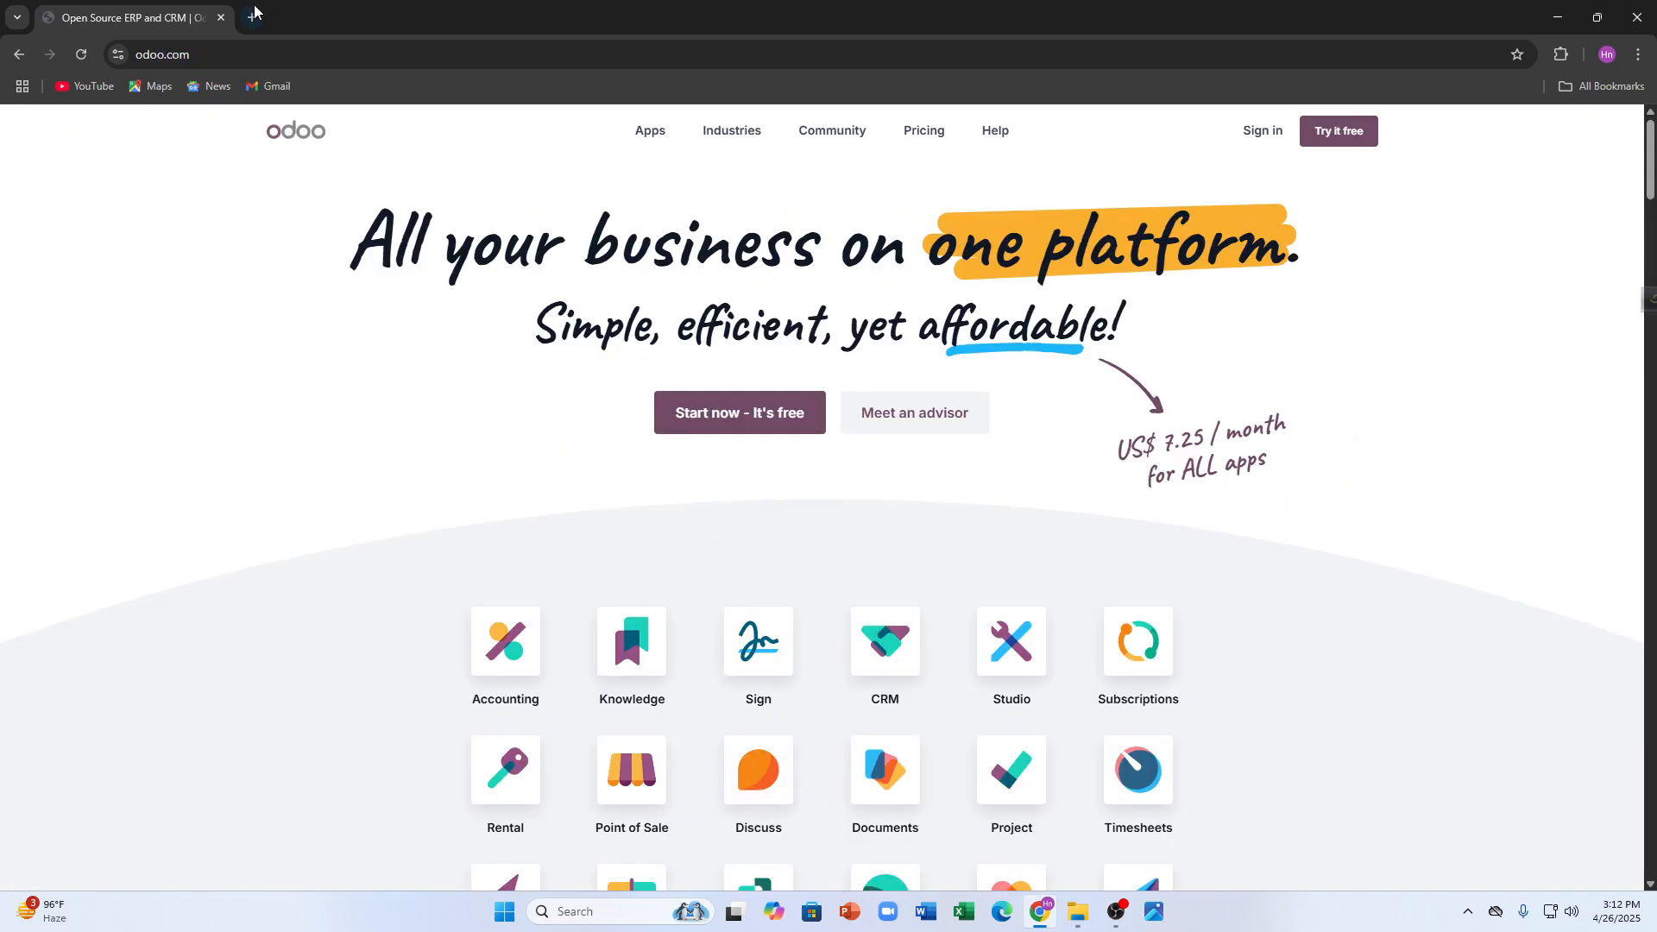
click(255, 12)
click(148, 9)
- Leave Google News and go back to Odoo's free trial 'Choose your Apps' page
click(211, 87)
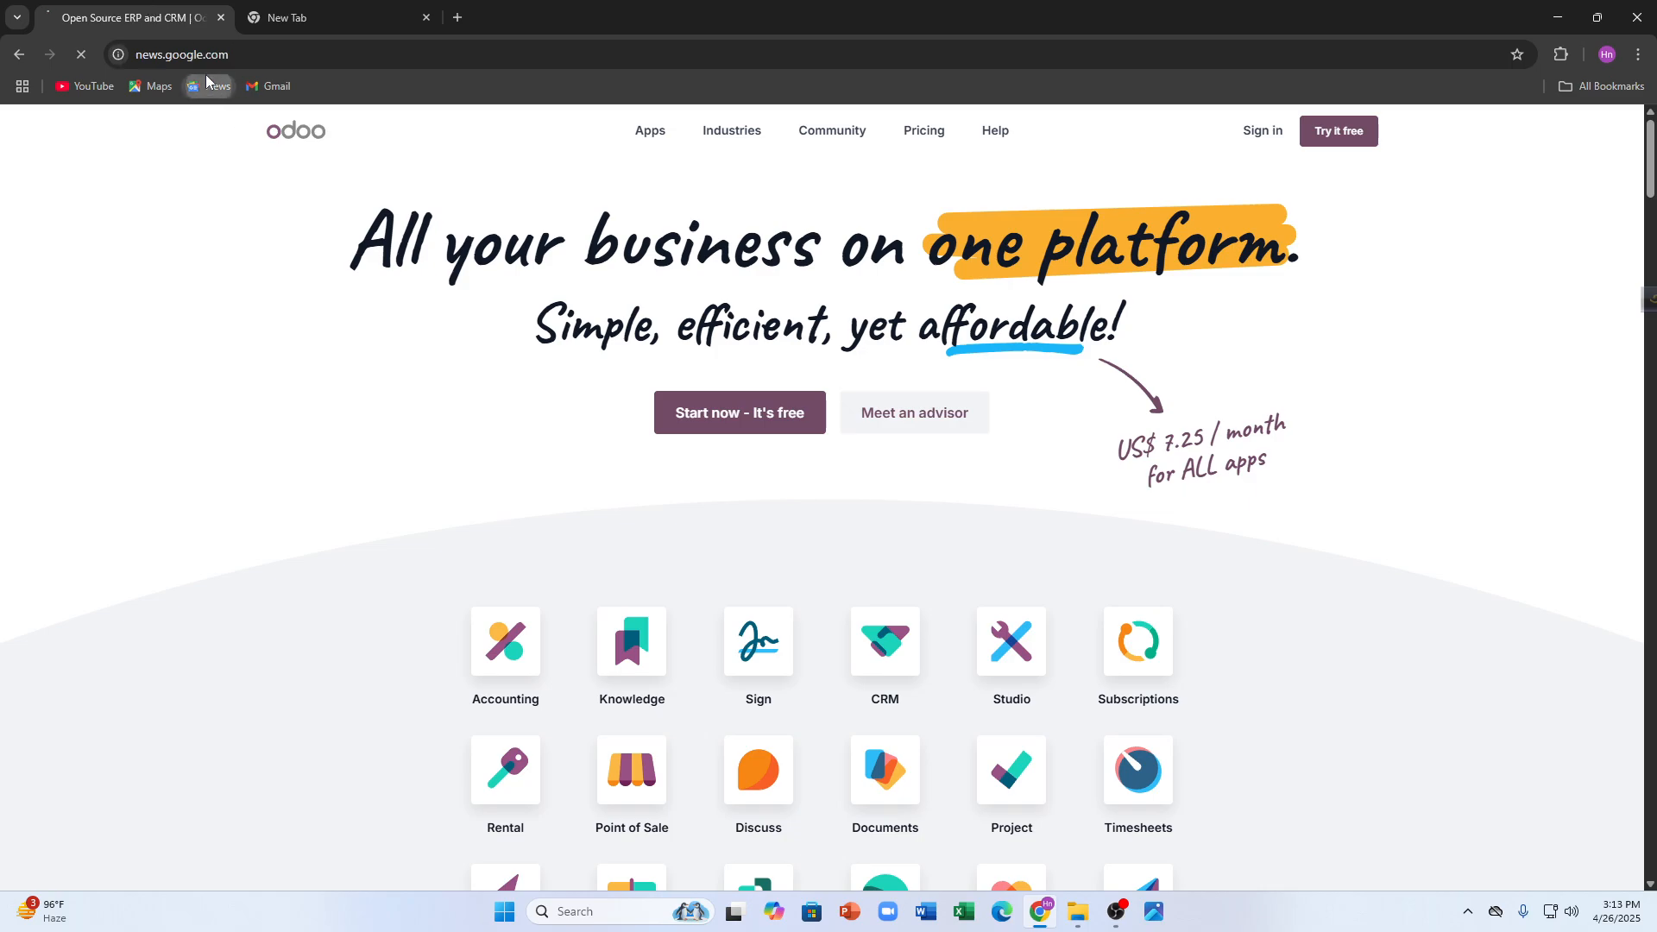
click(18, 57)
click(129, 55)
click(211, 248)
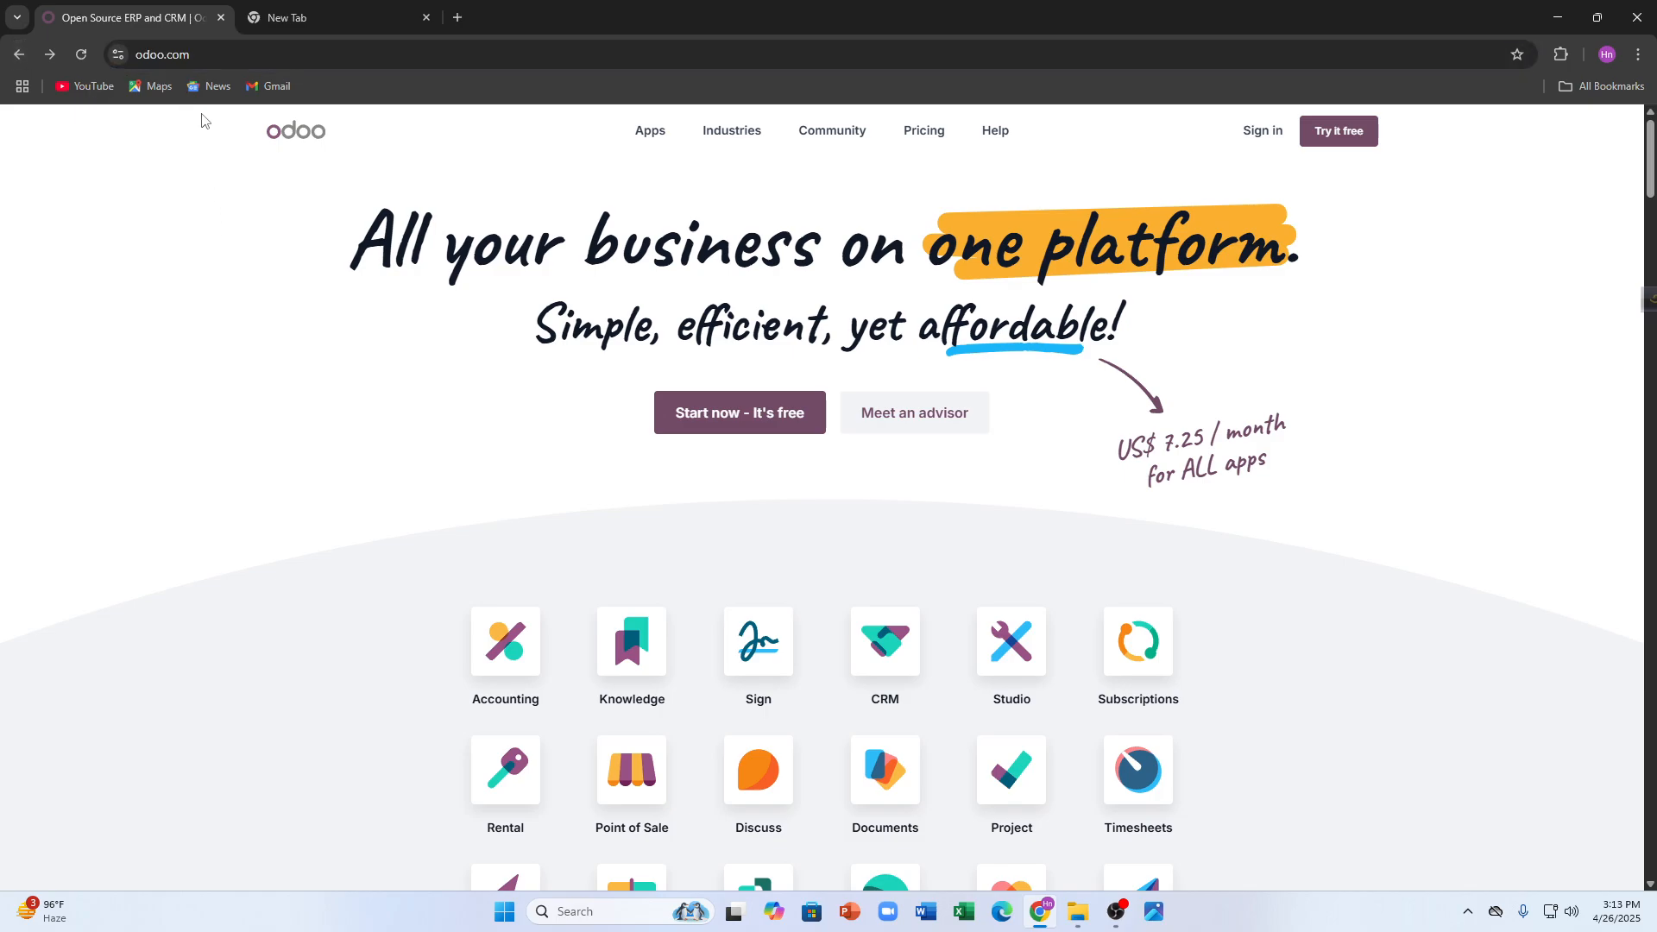
click(199, 55)
click(171, 305)
scroll(213, 900, down, 1)
scroll(246, 824, up, 1)
- Start the free trial and select Website, eCommerce and CRM
click(690, 421)
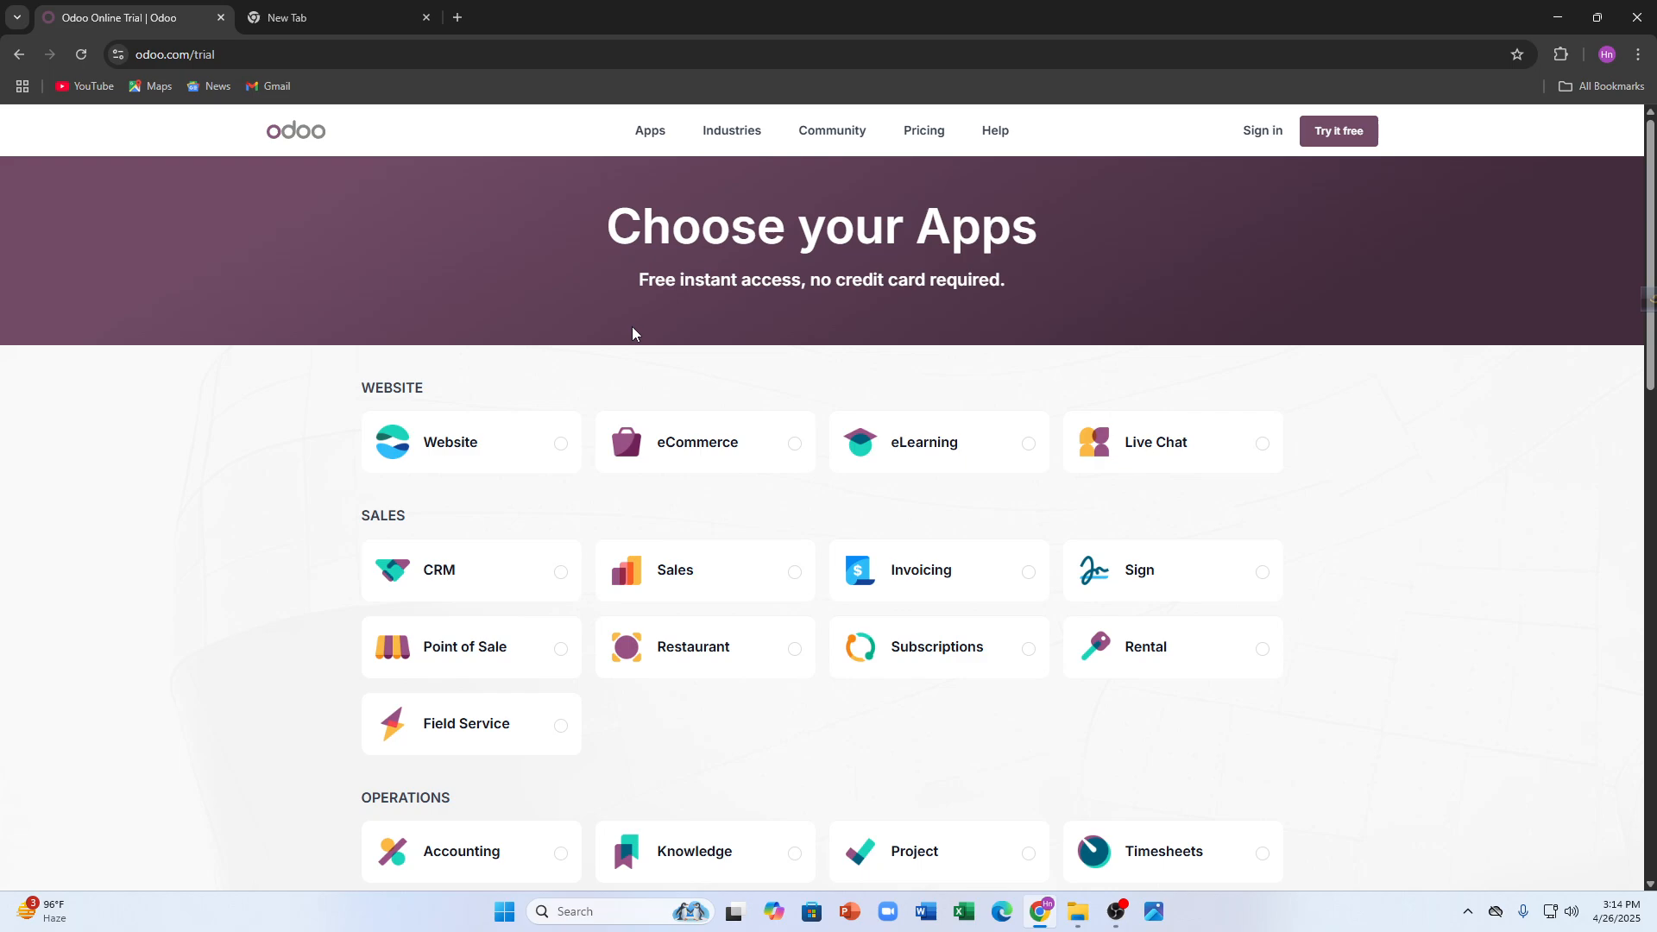
click(462, 457)
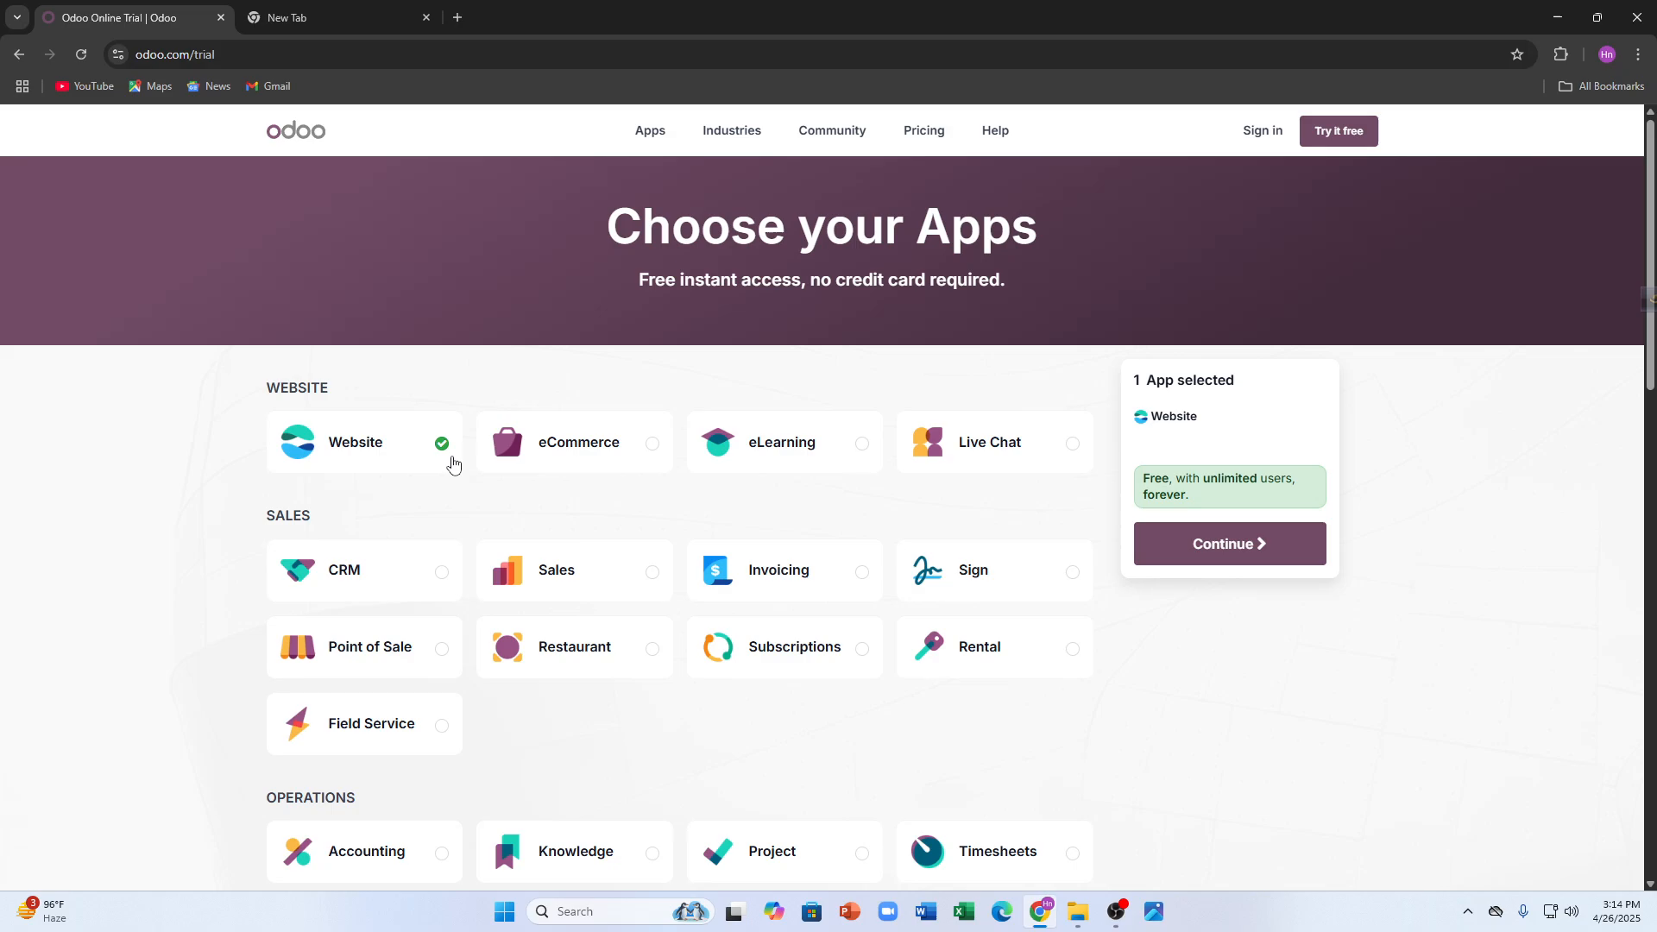
click(547, 459)
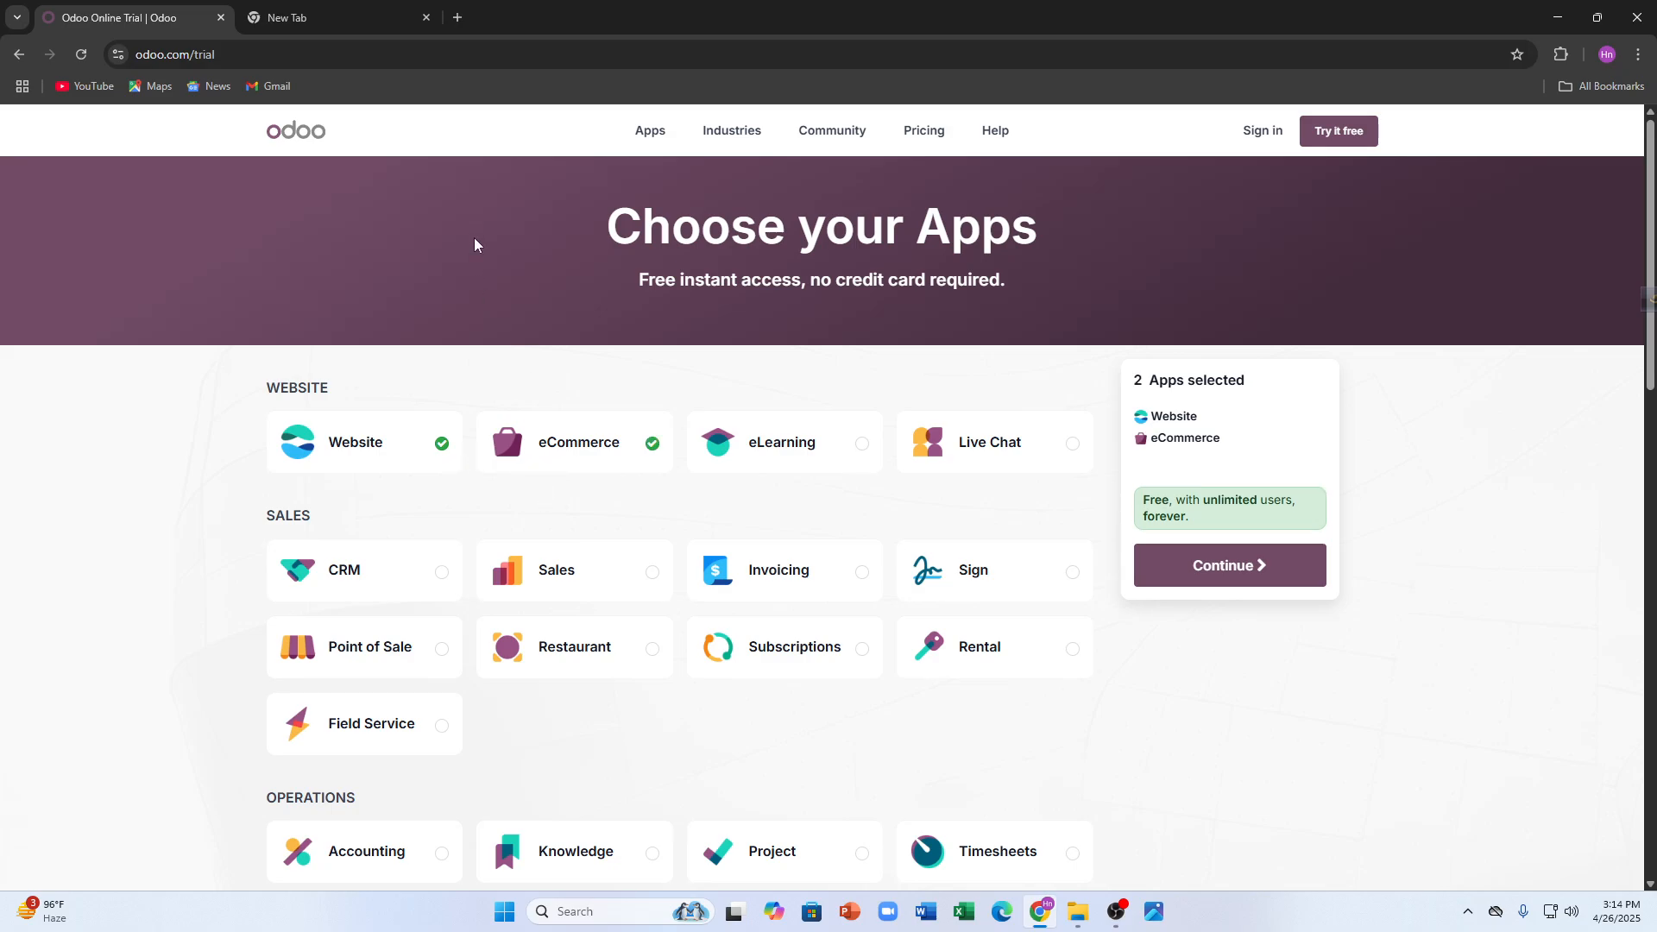
click(420, 583)
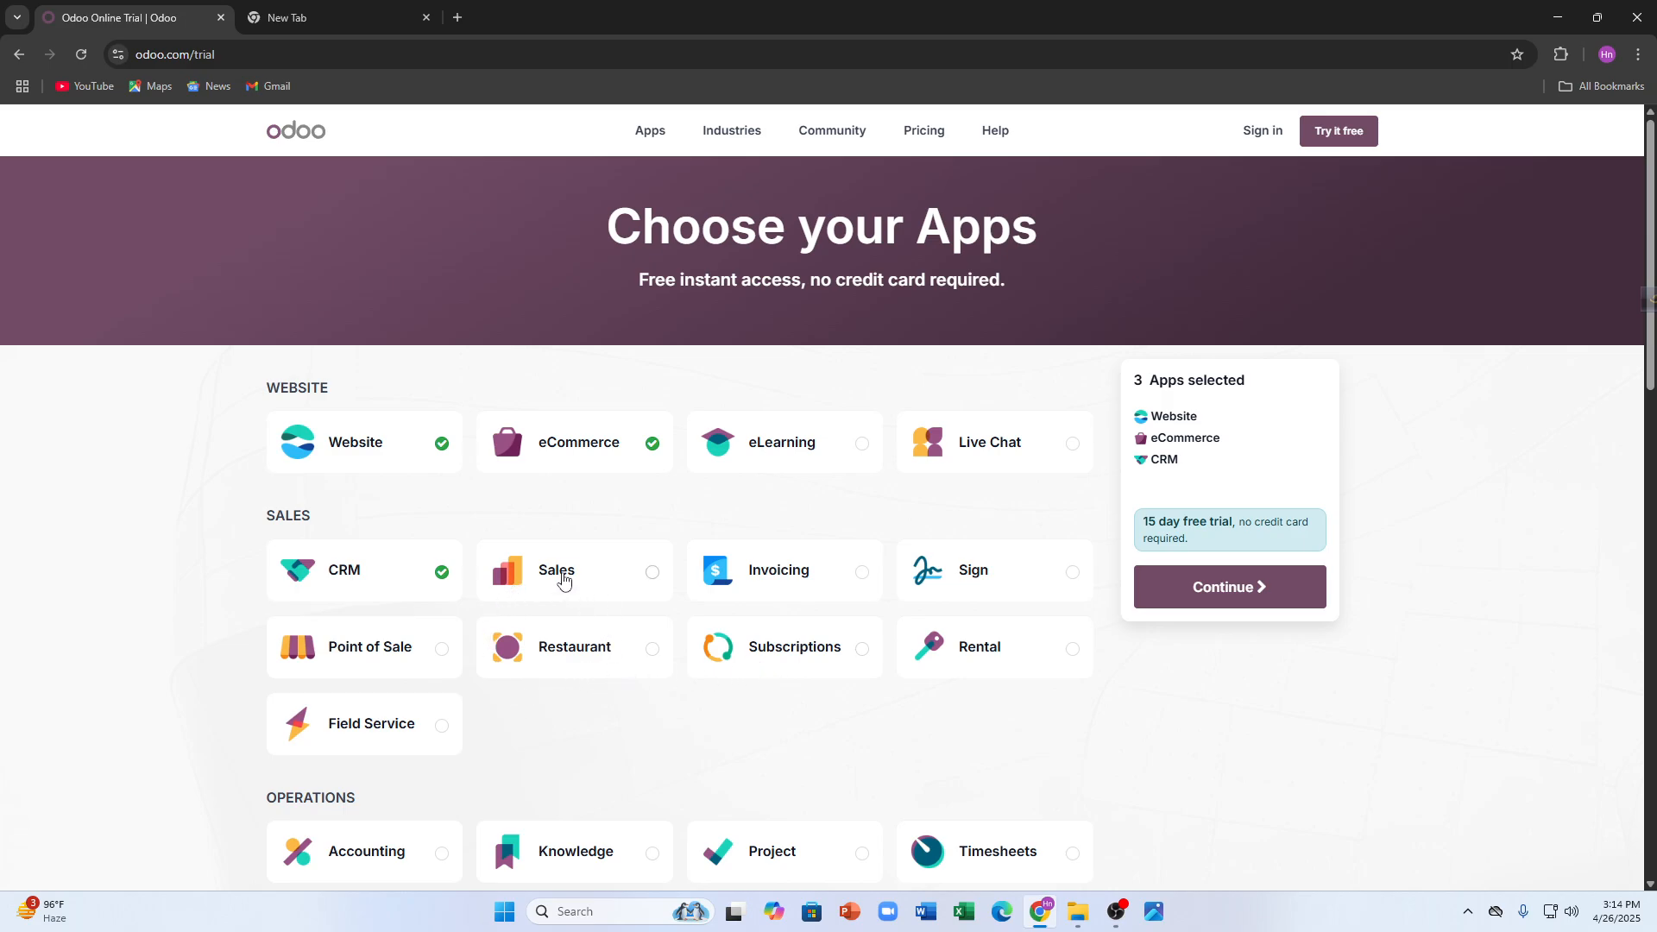
- Add Email Marketing and Employees to the trial apps
scroll(562, 579, down, 2)
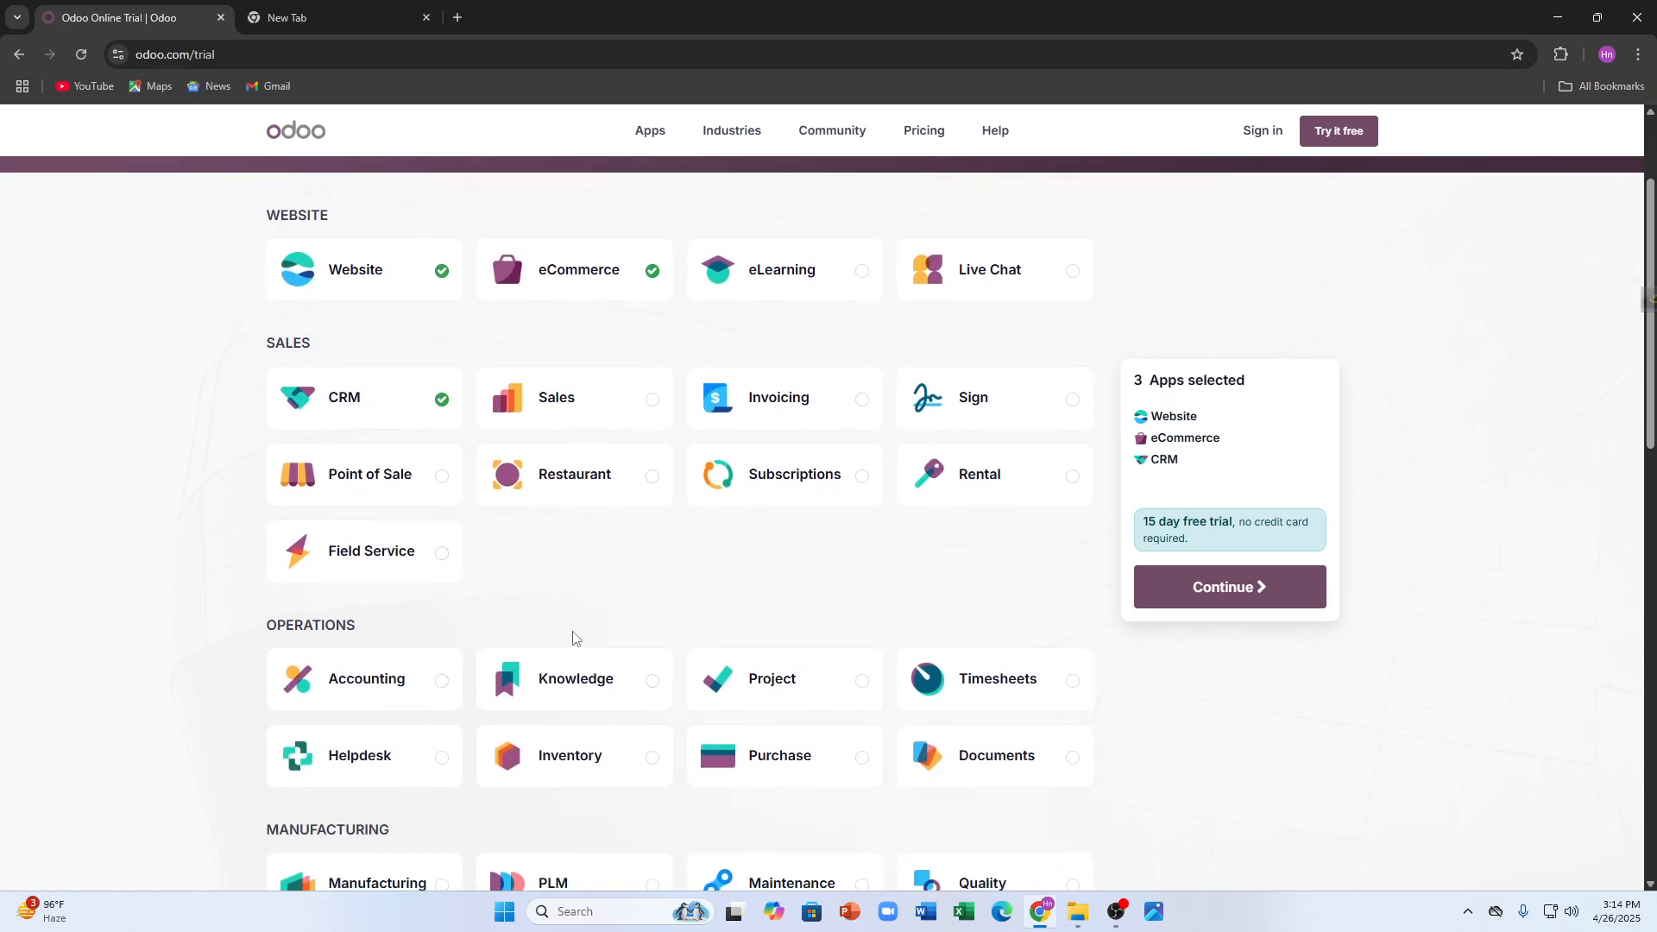
scroll(586, 621, down, 2)
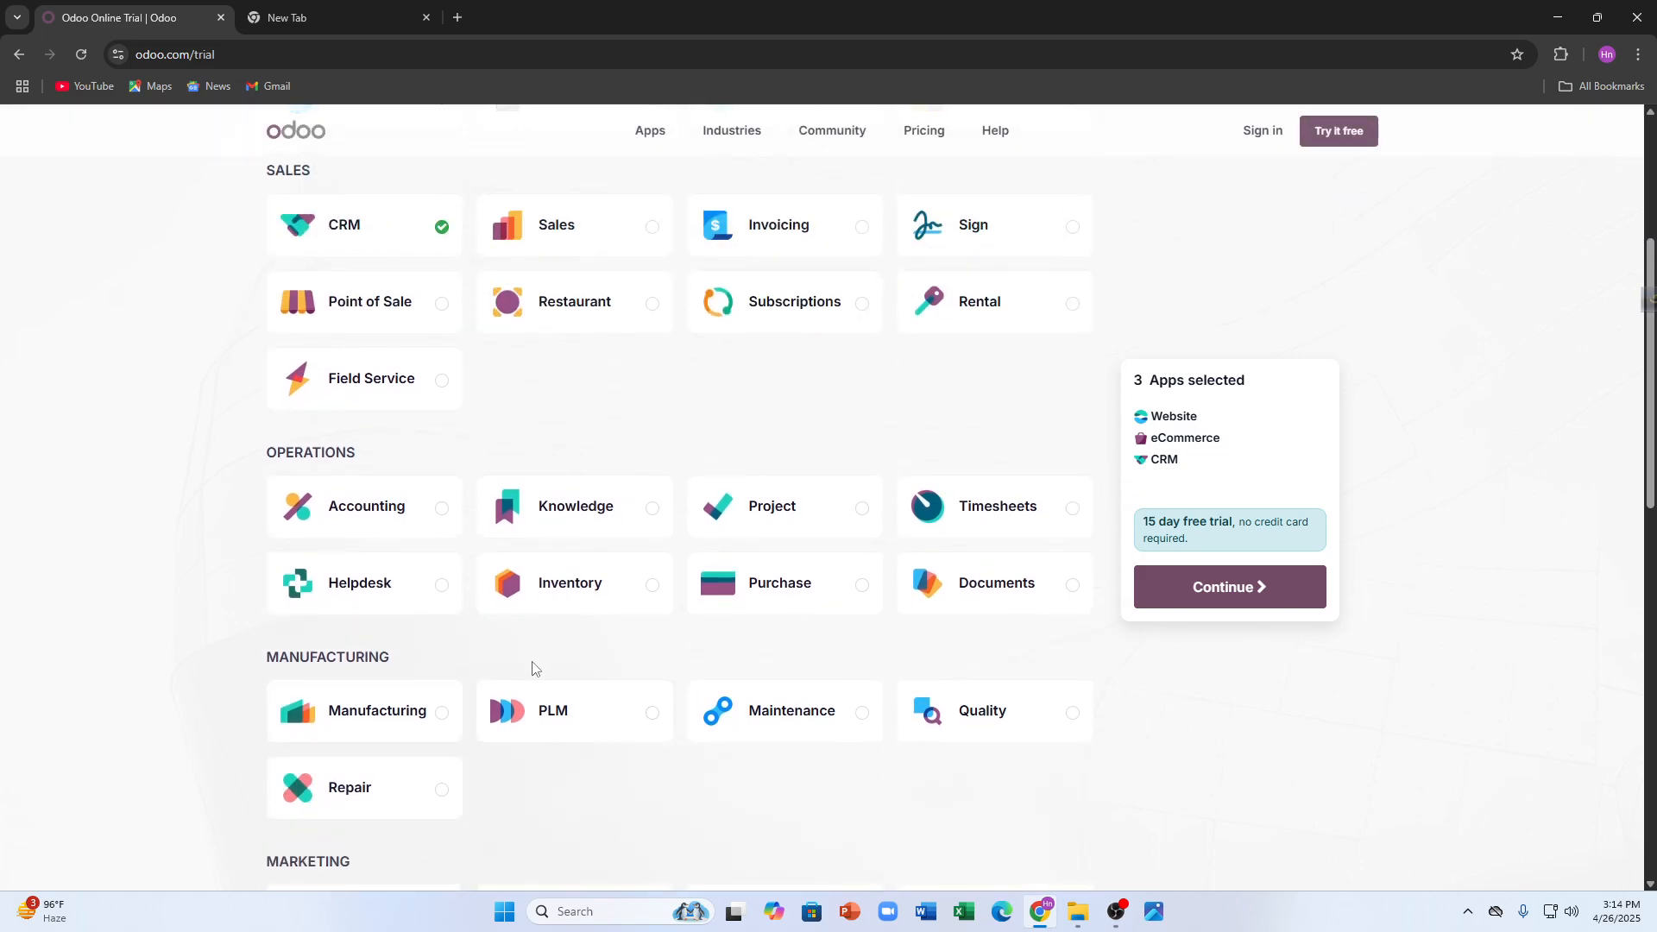
scroll(532, 667, down, 2)
click(436, 736)
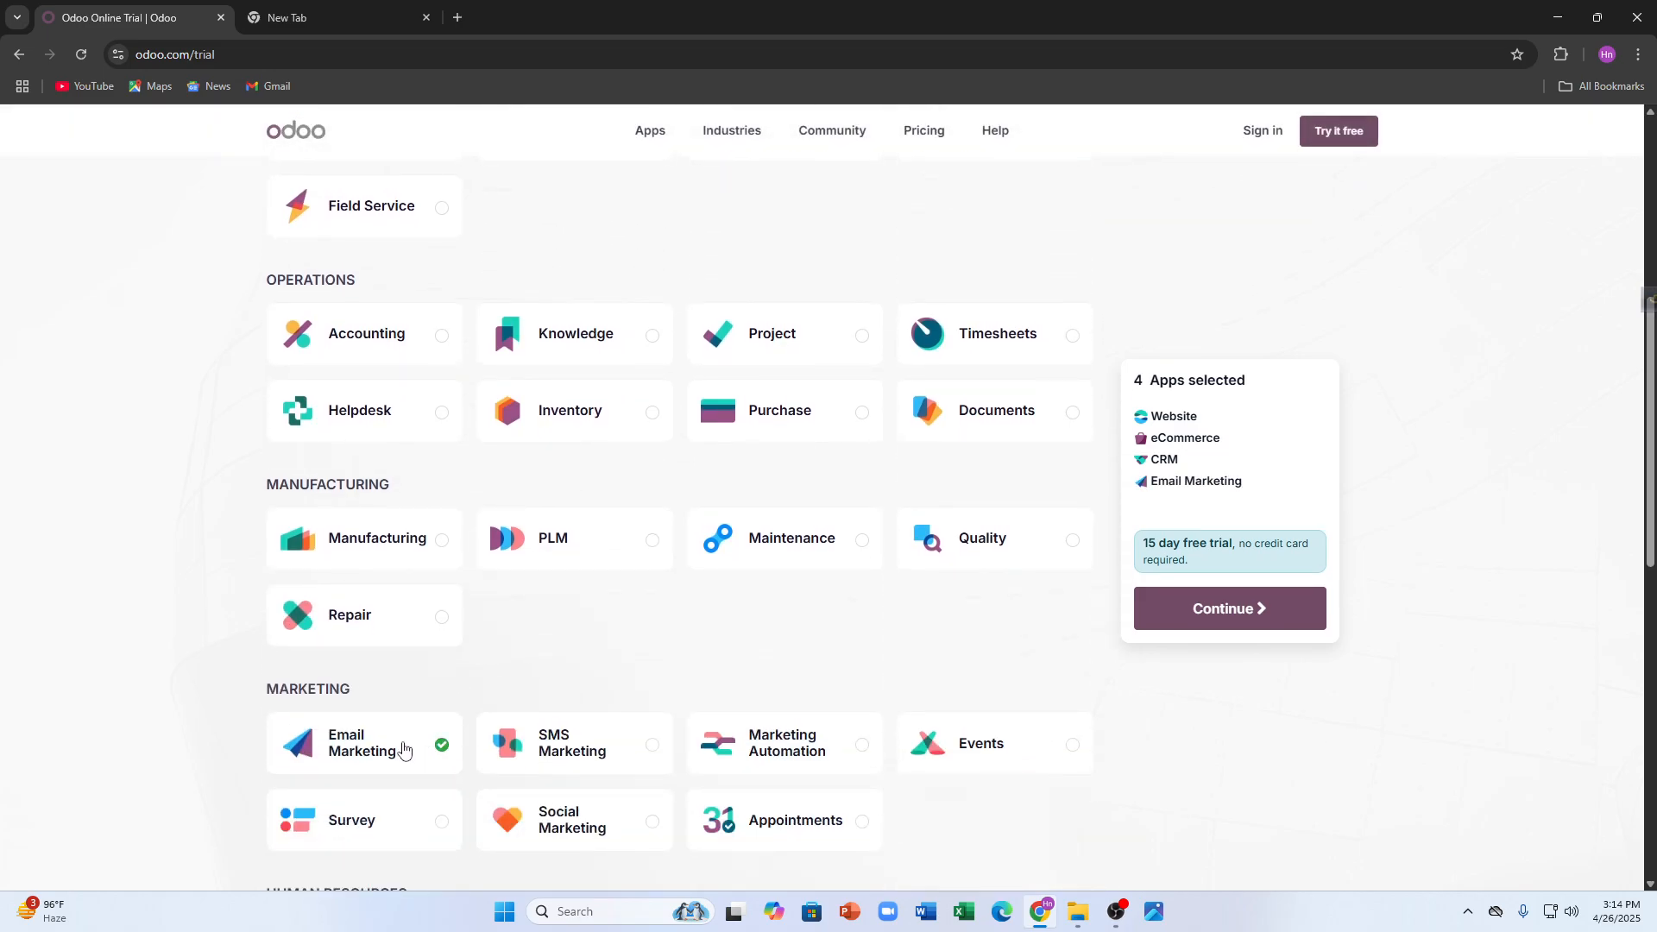
scroll(367, 776, down, 5)
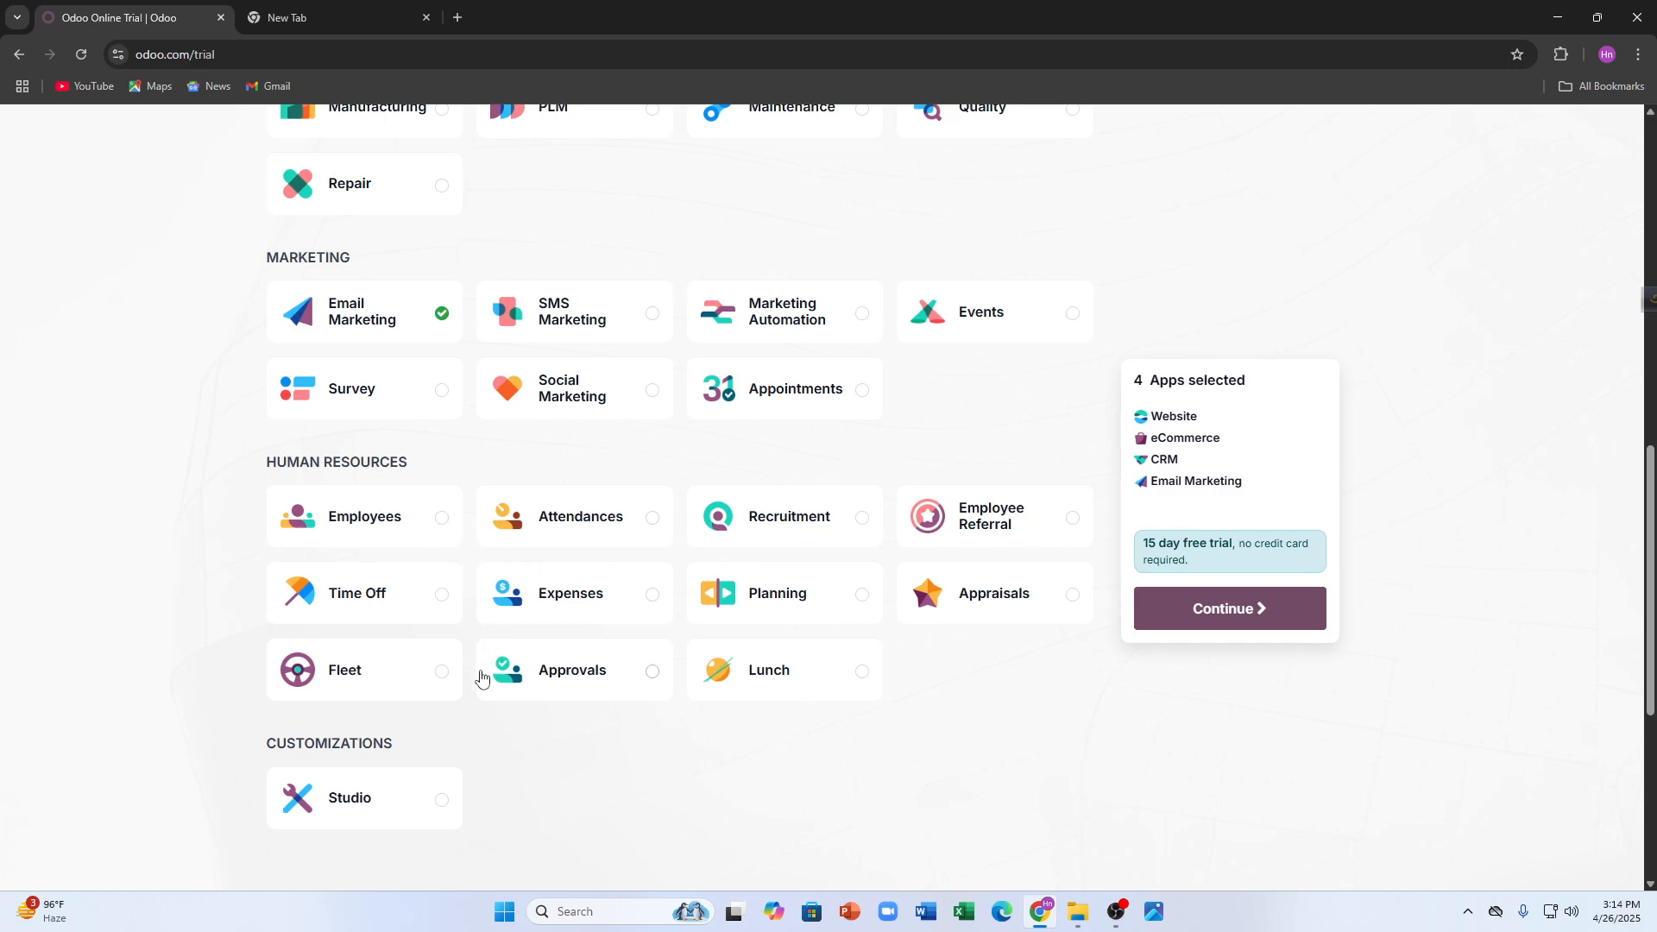
click(380, 522)
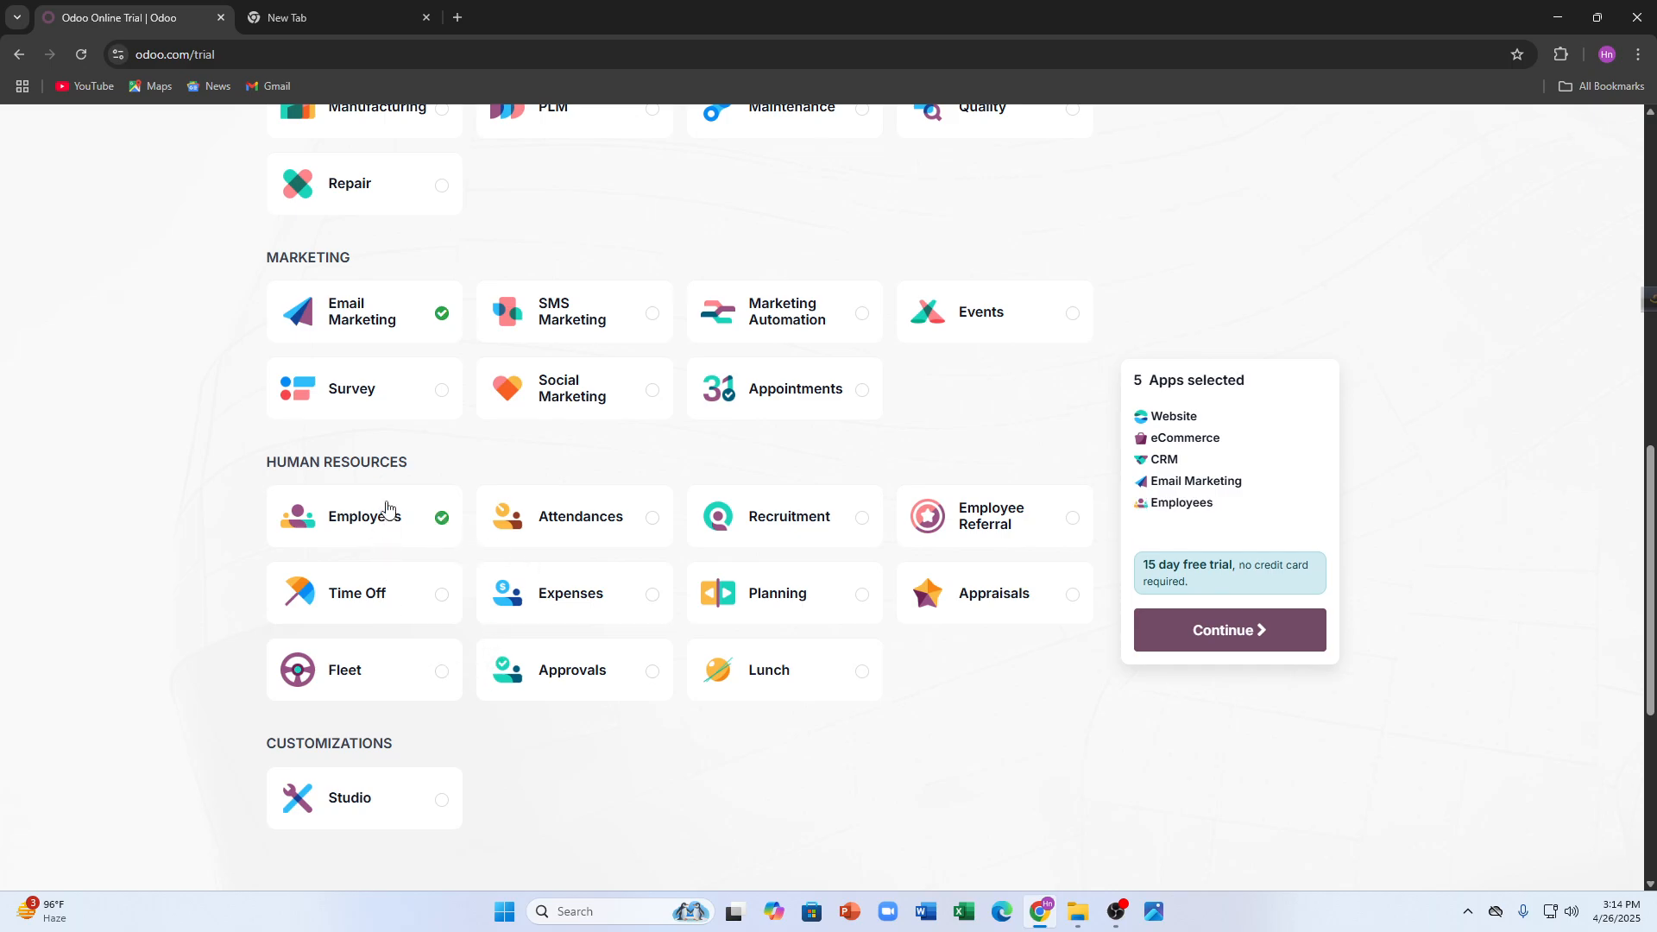
scroll(440, 518, down, 4)
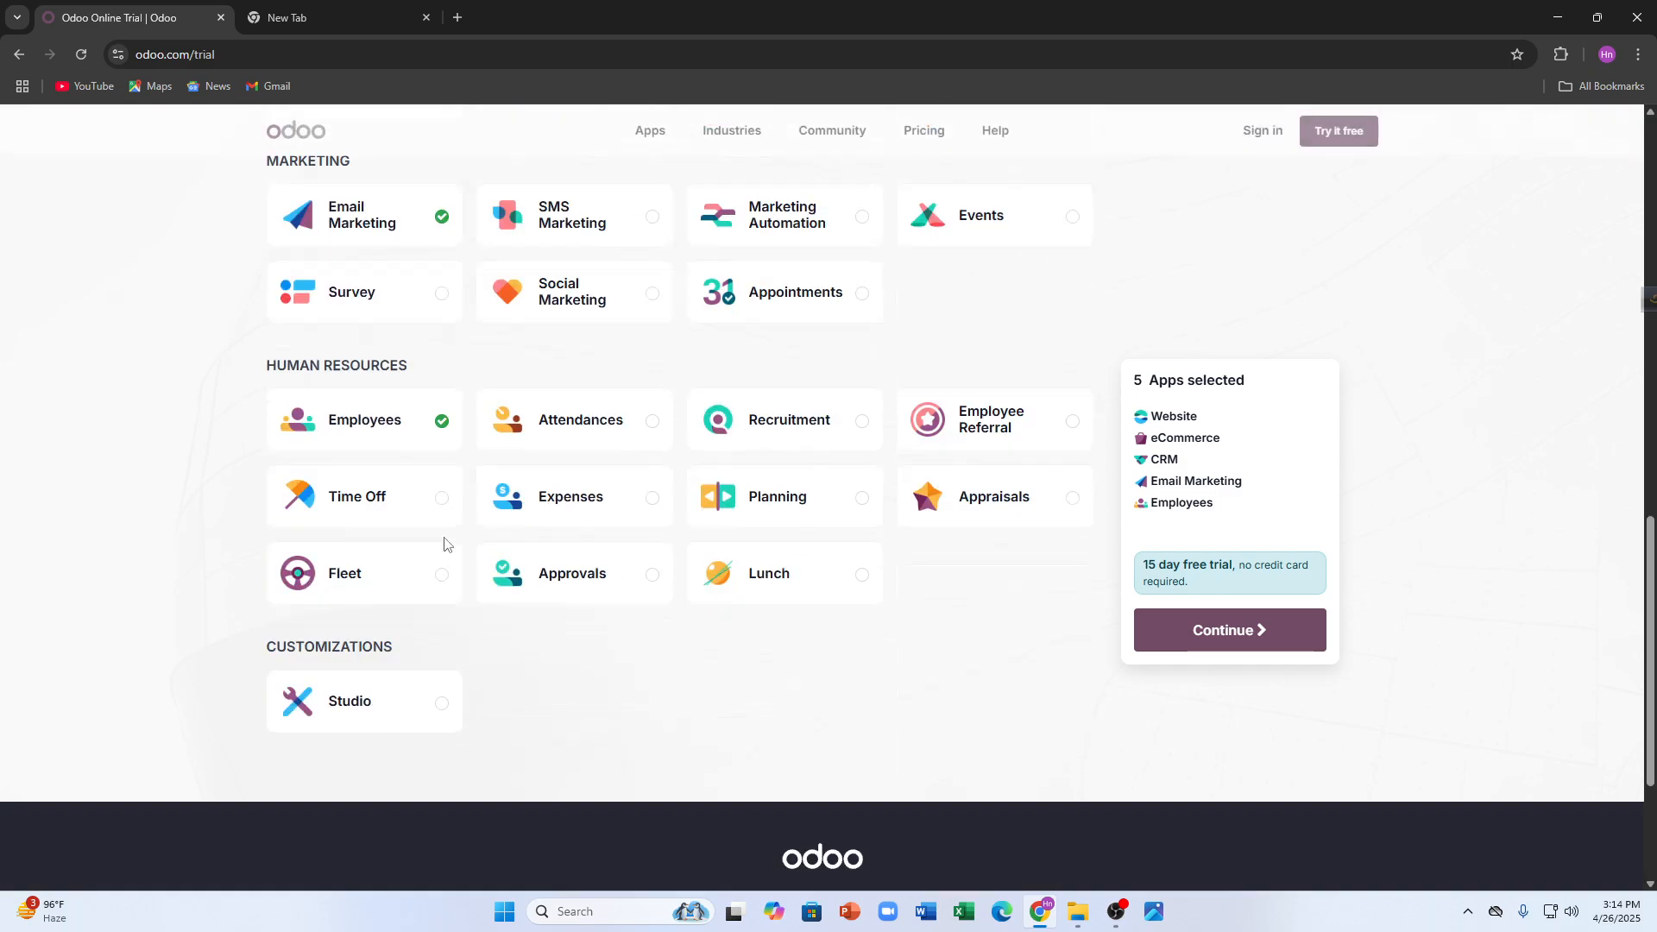
scroll(521, 467, up, 5)
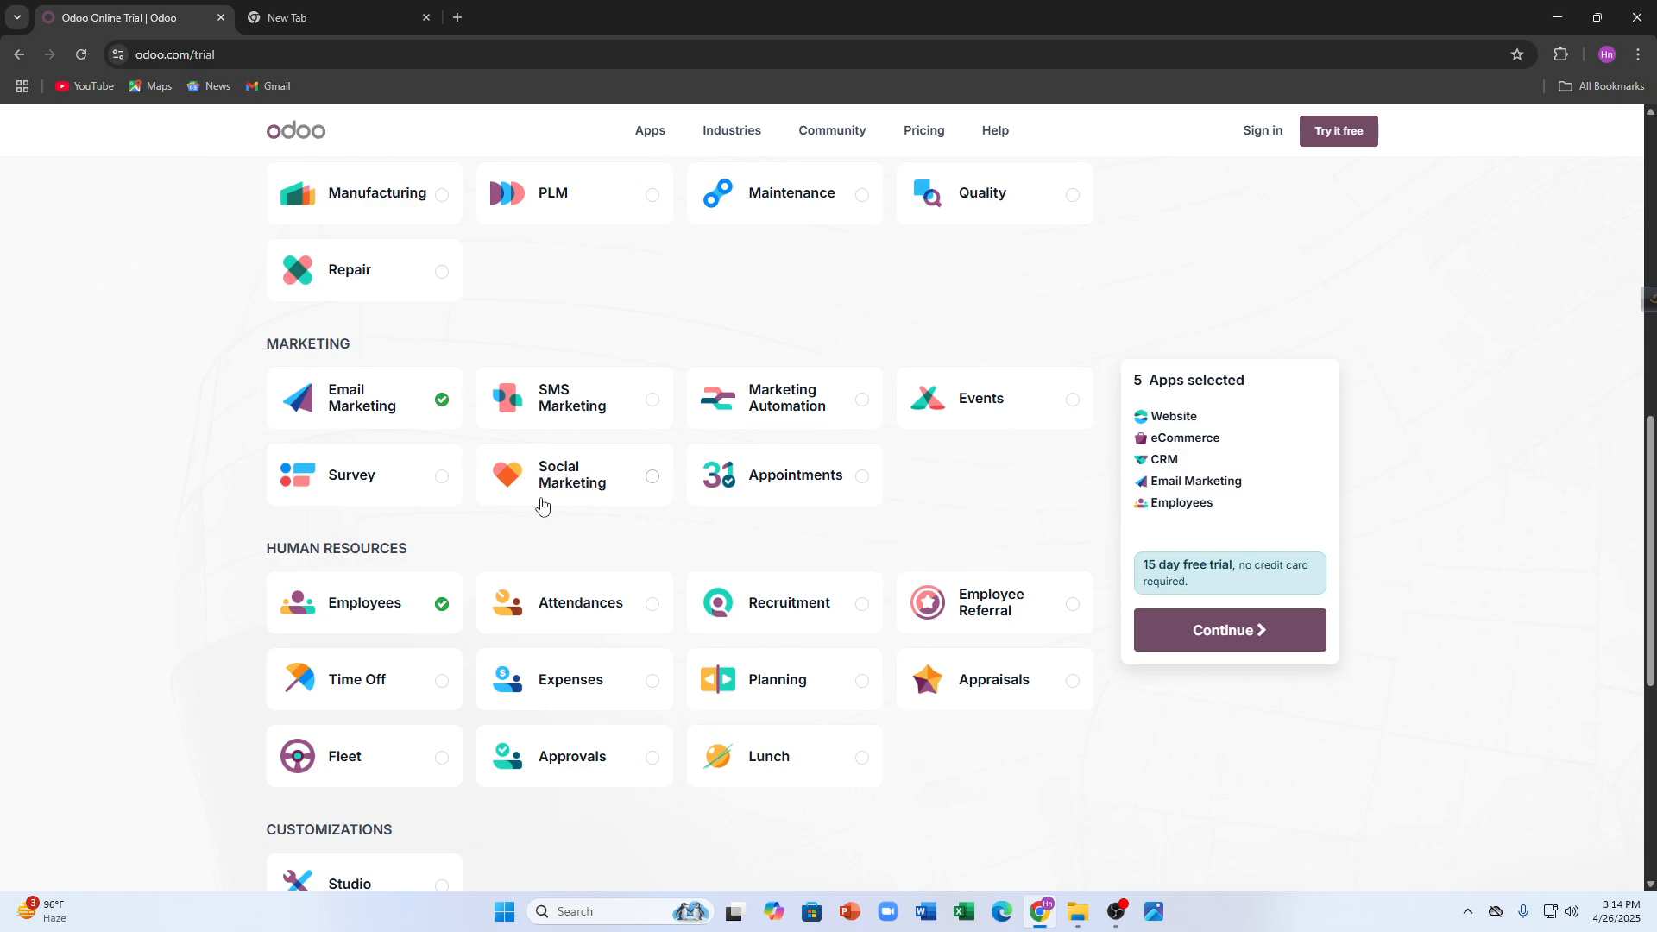
- Continue to sign-up and autofill the name, company and e-mail from saved details
click(1204, 643)
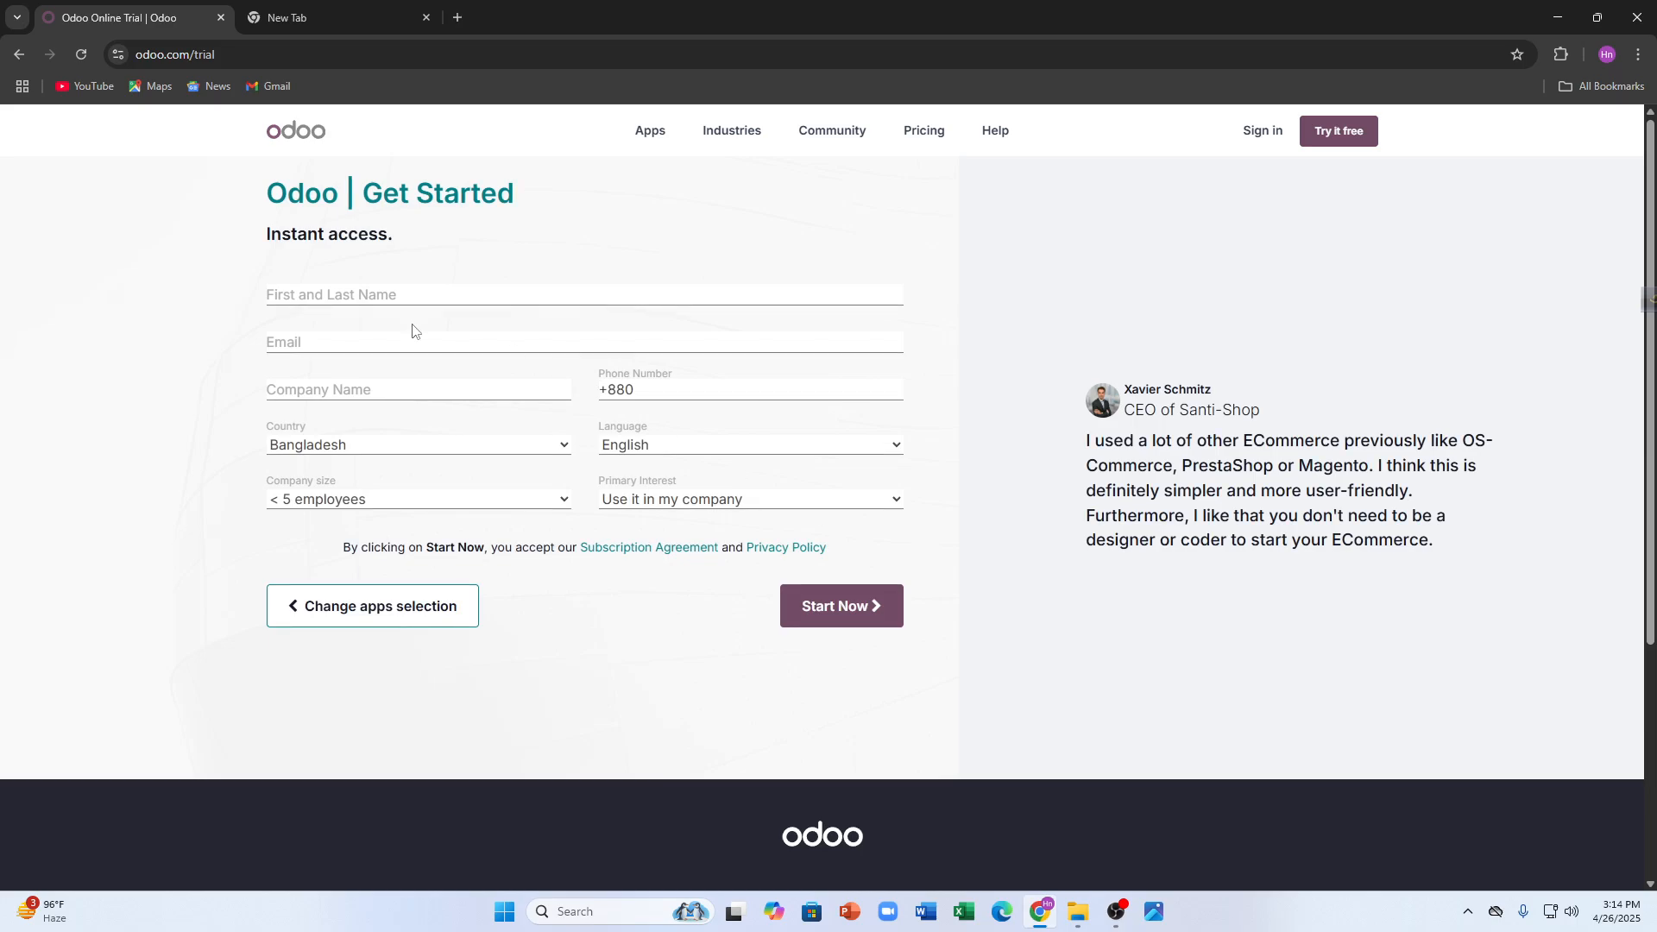
click(392, 297)
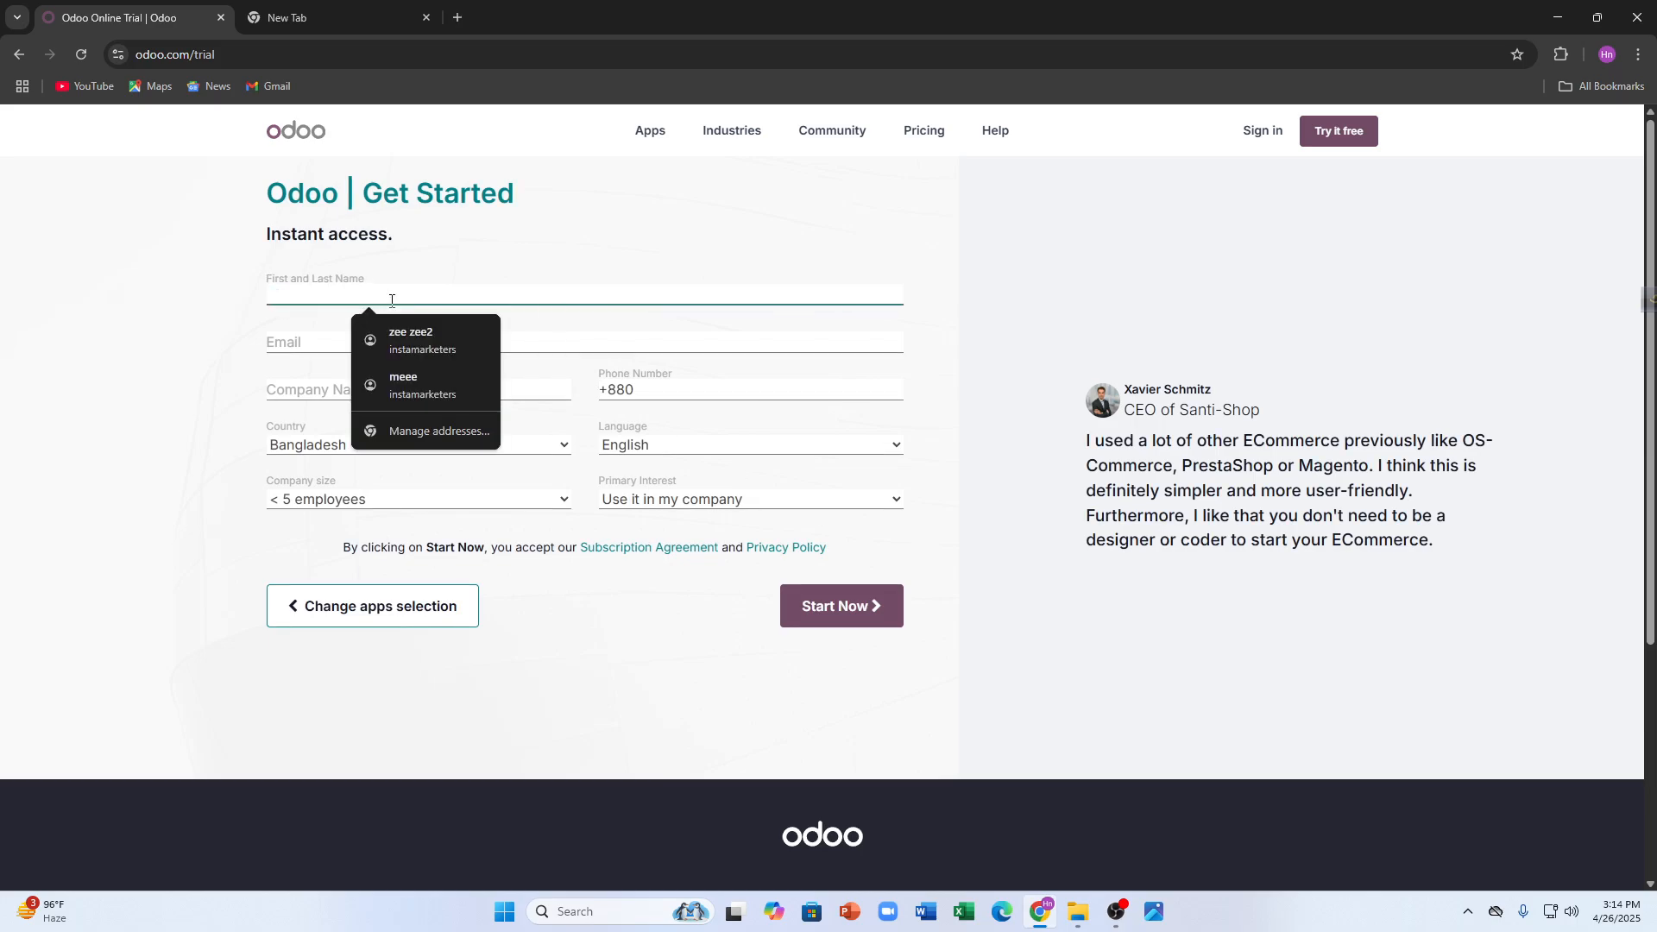
click(407, 347)
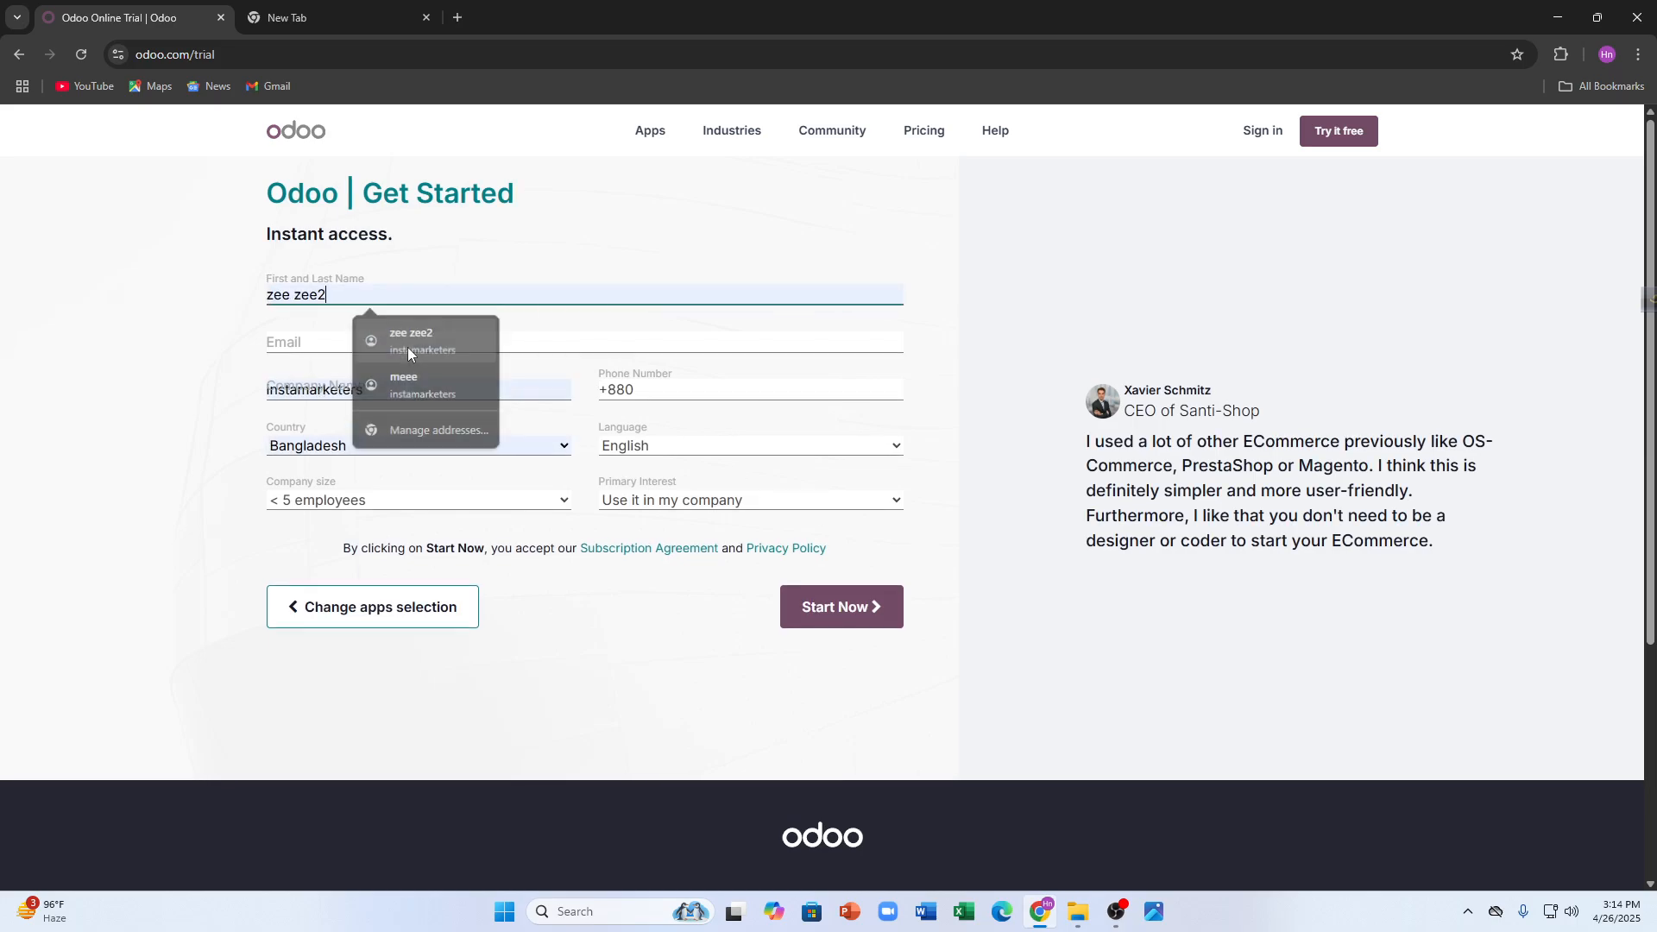
click(307, 347)
click(338, 388)
click(355, 357)
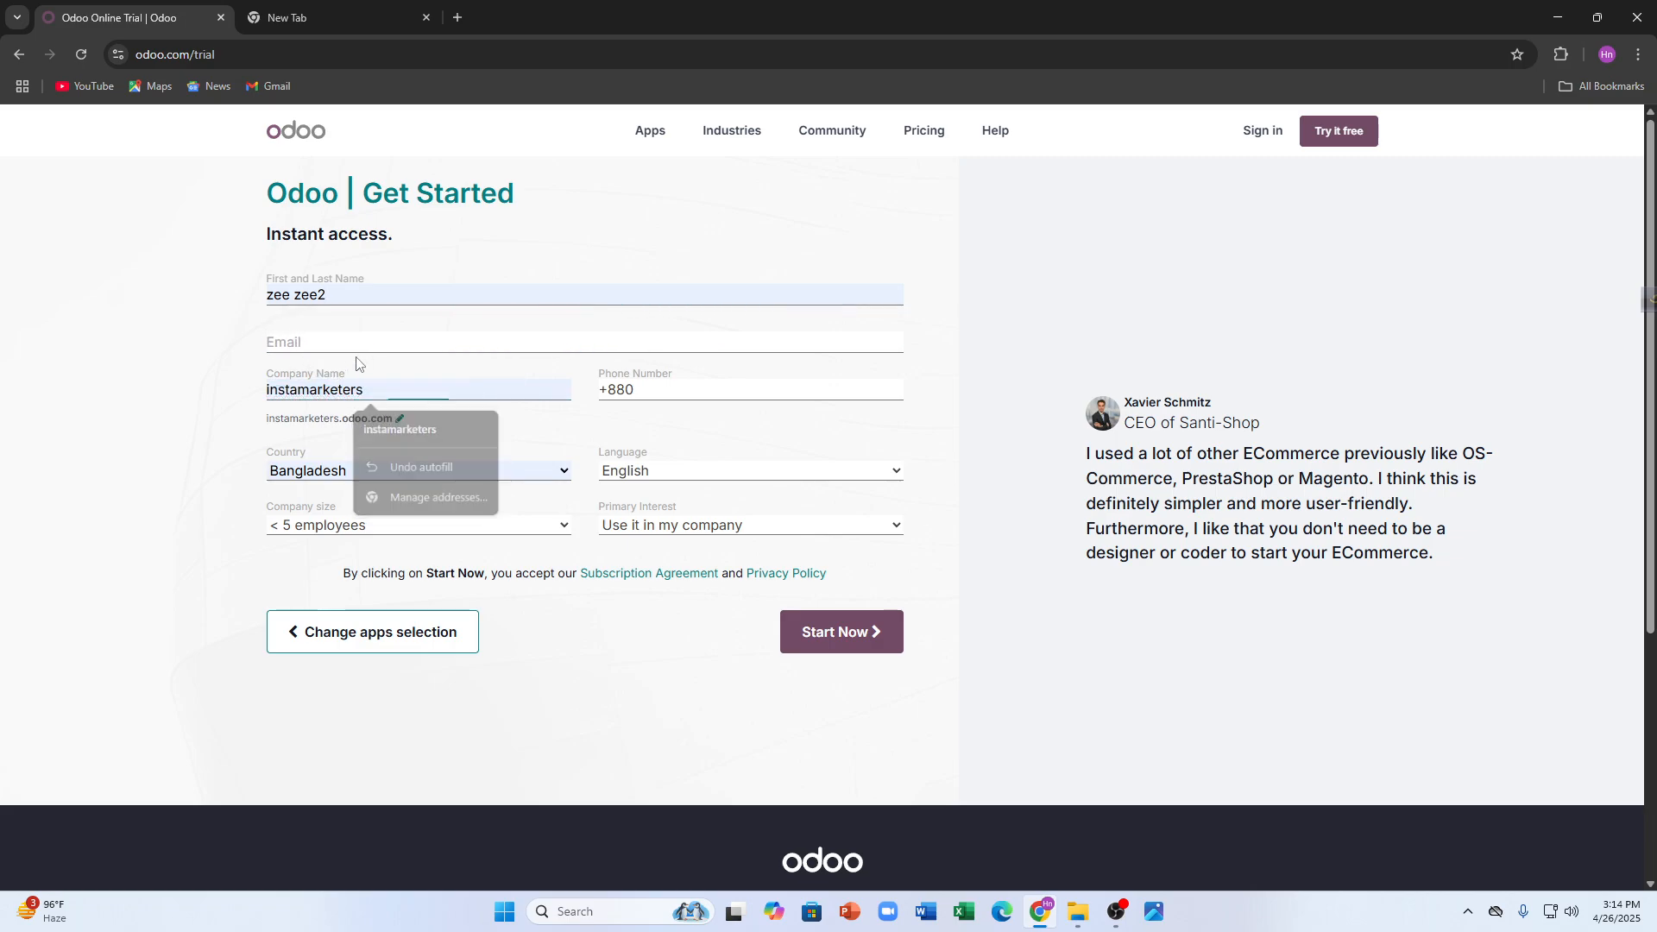
click(365, 345)
click(415, 377)
- Enter the phone number after +880 and submit the form to create the database
click(675, 382)
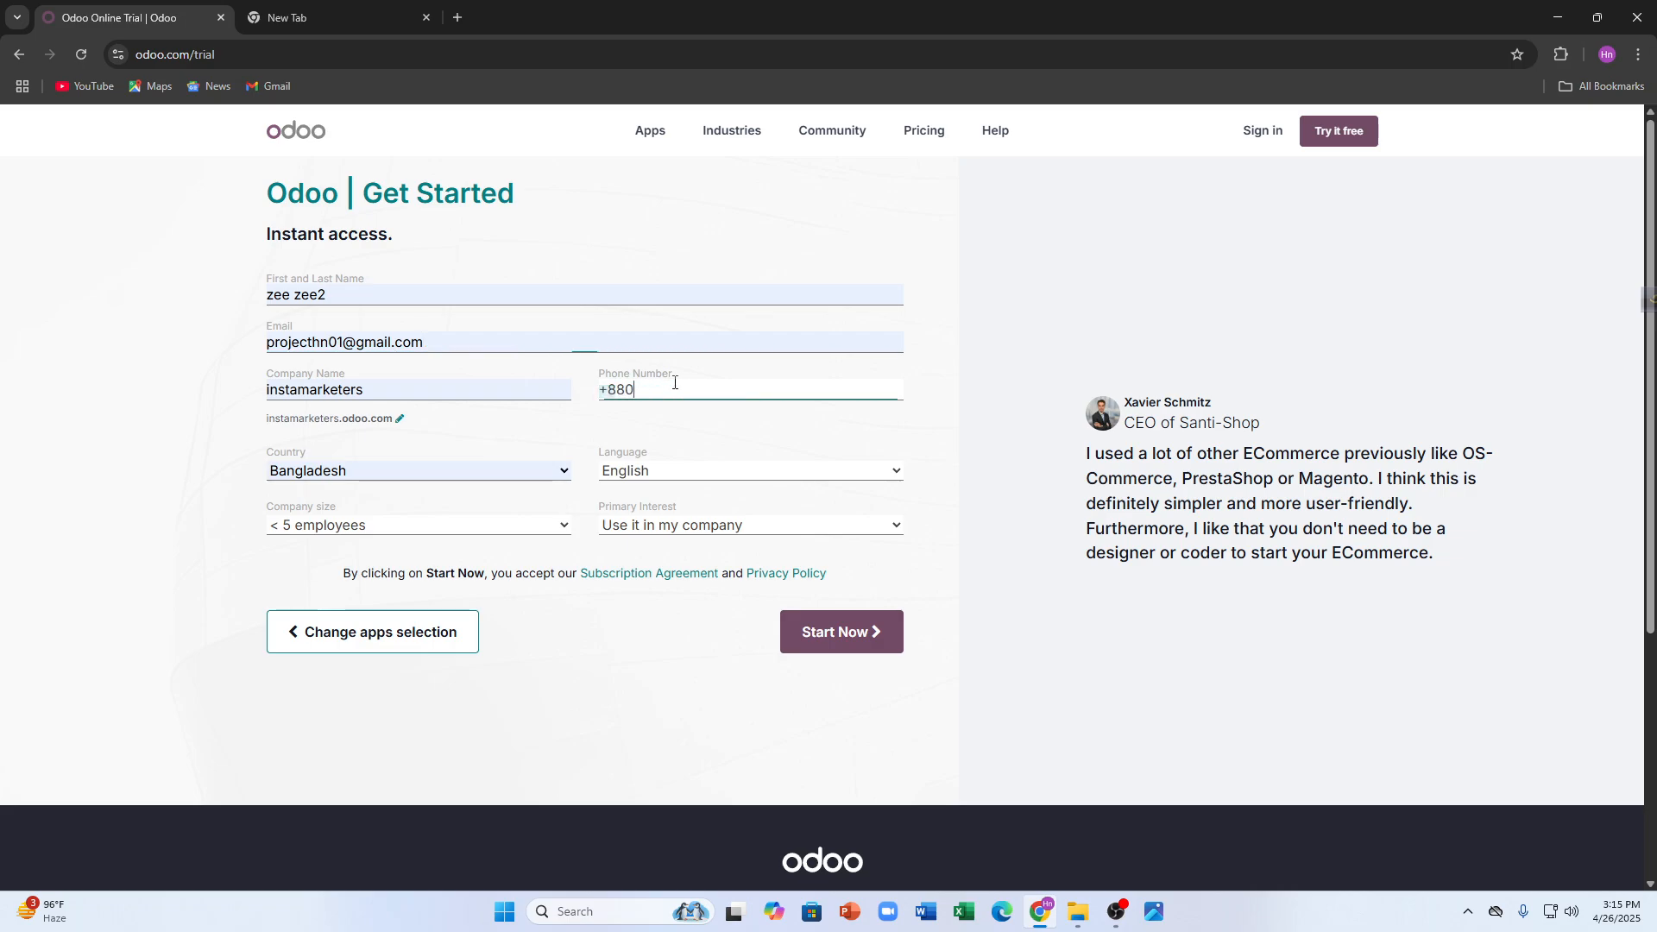
click(811, 647)
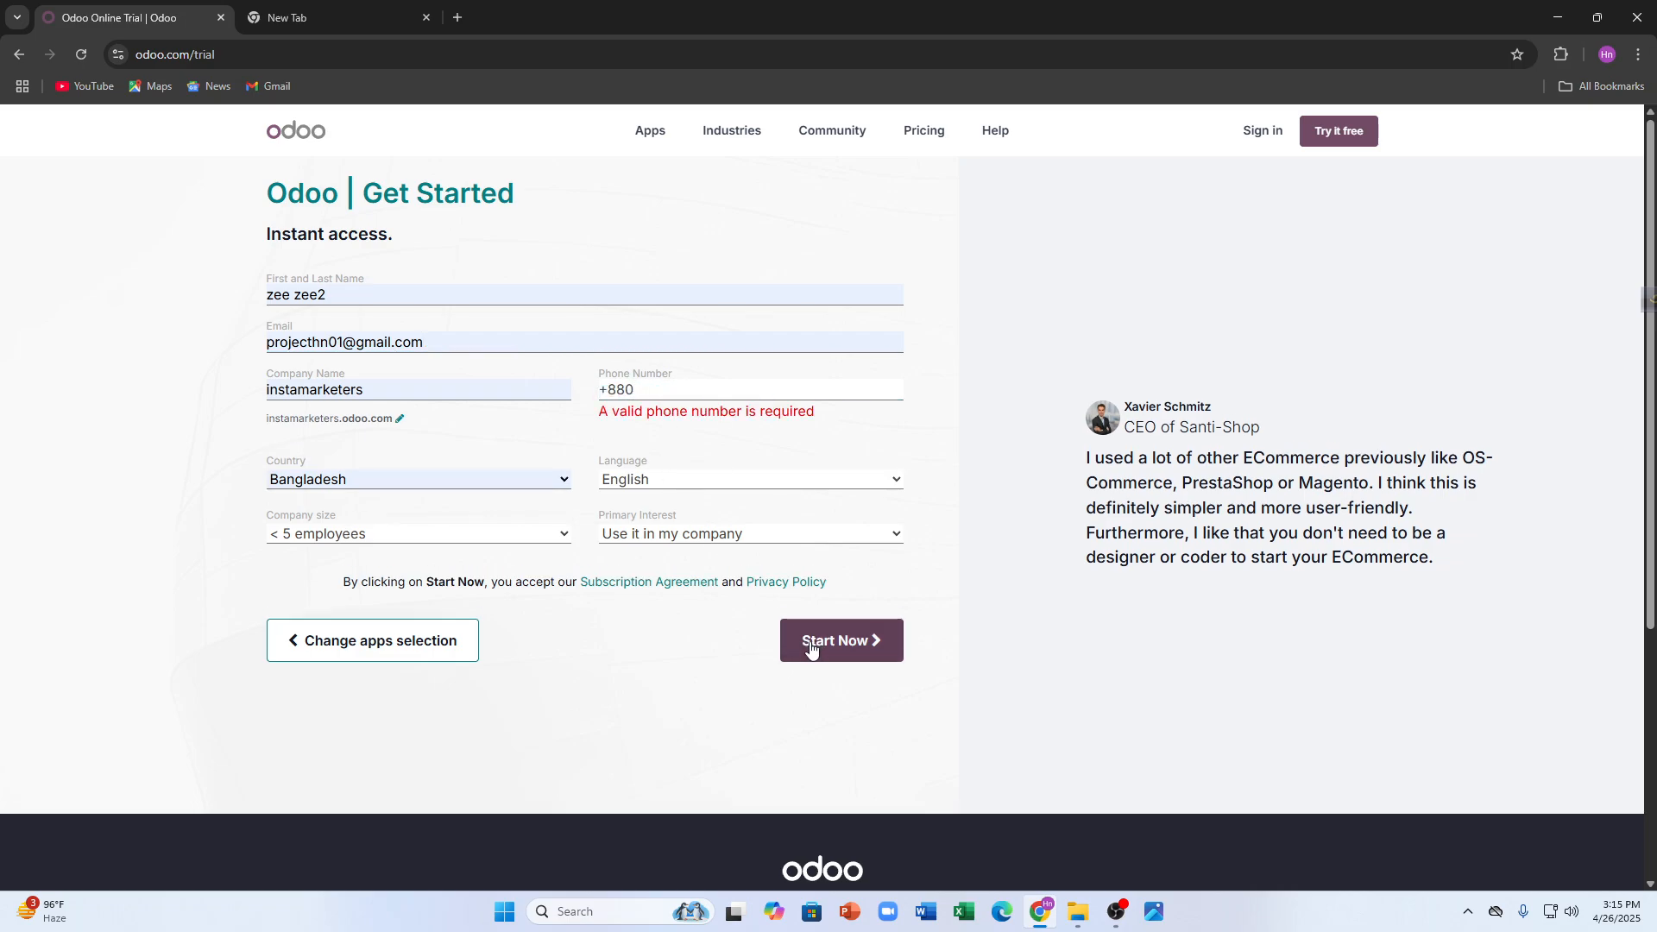
click(692, 396)
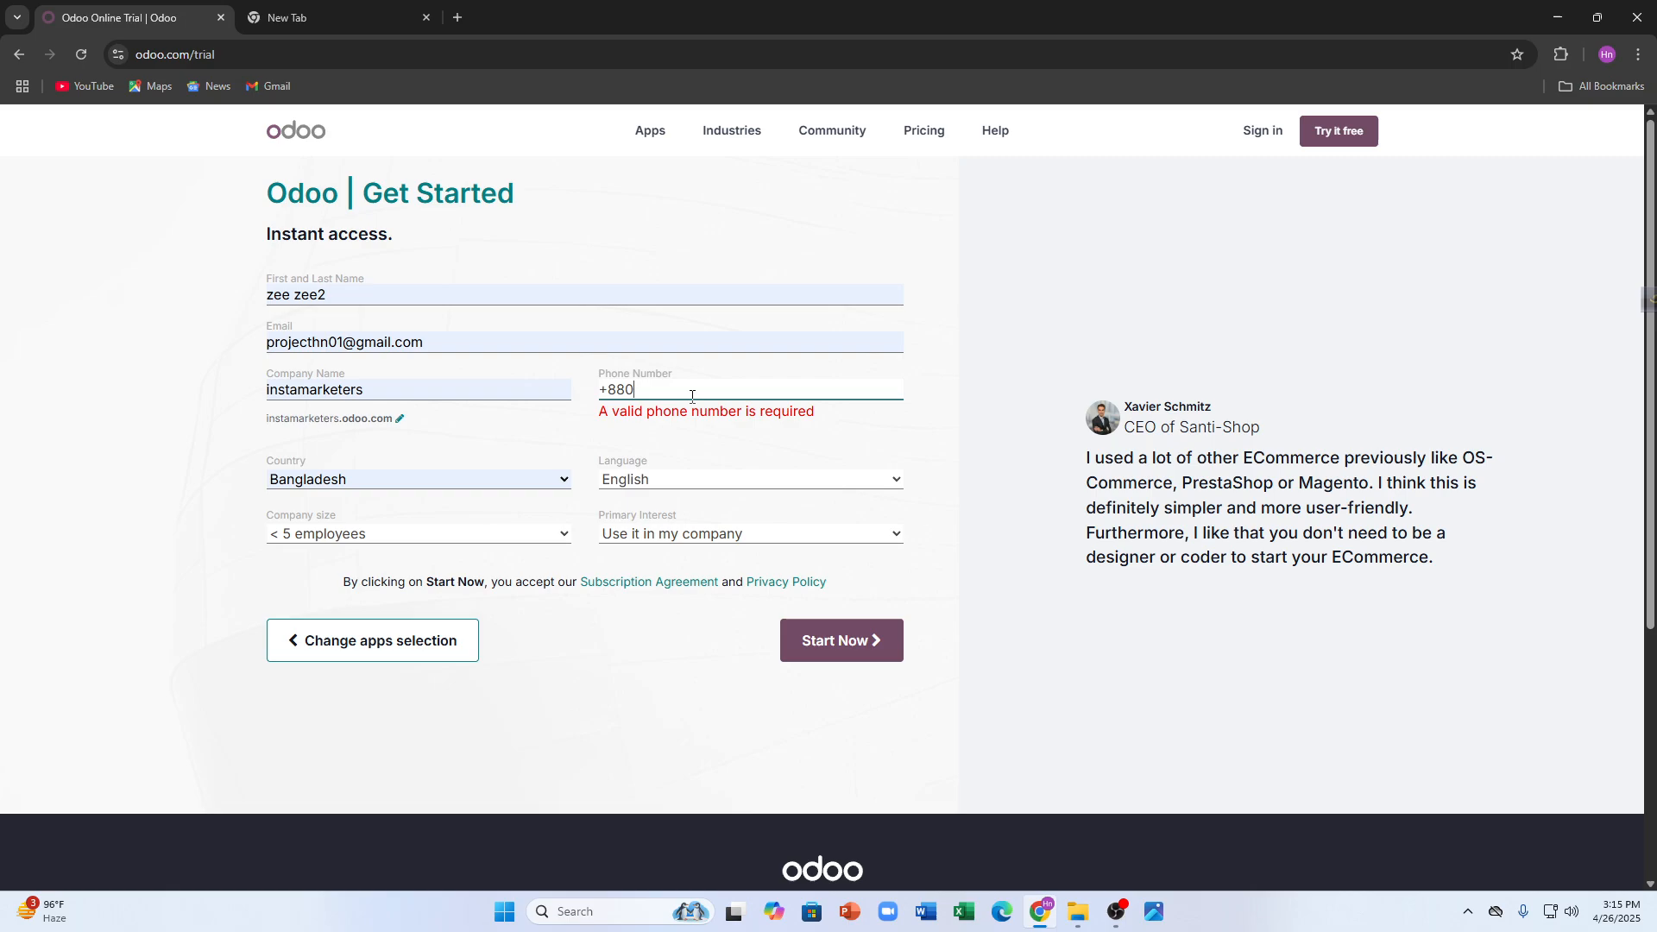
click(843, 652)
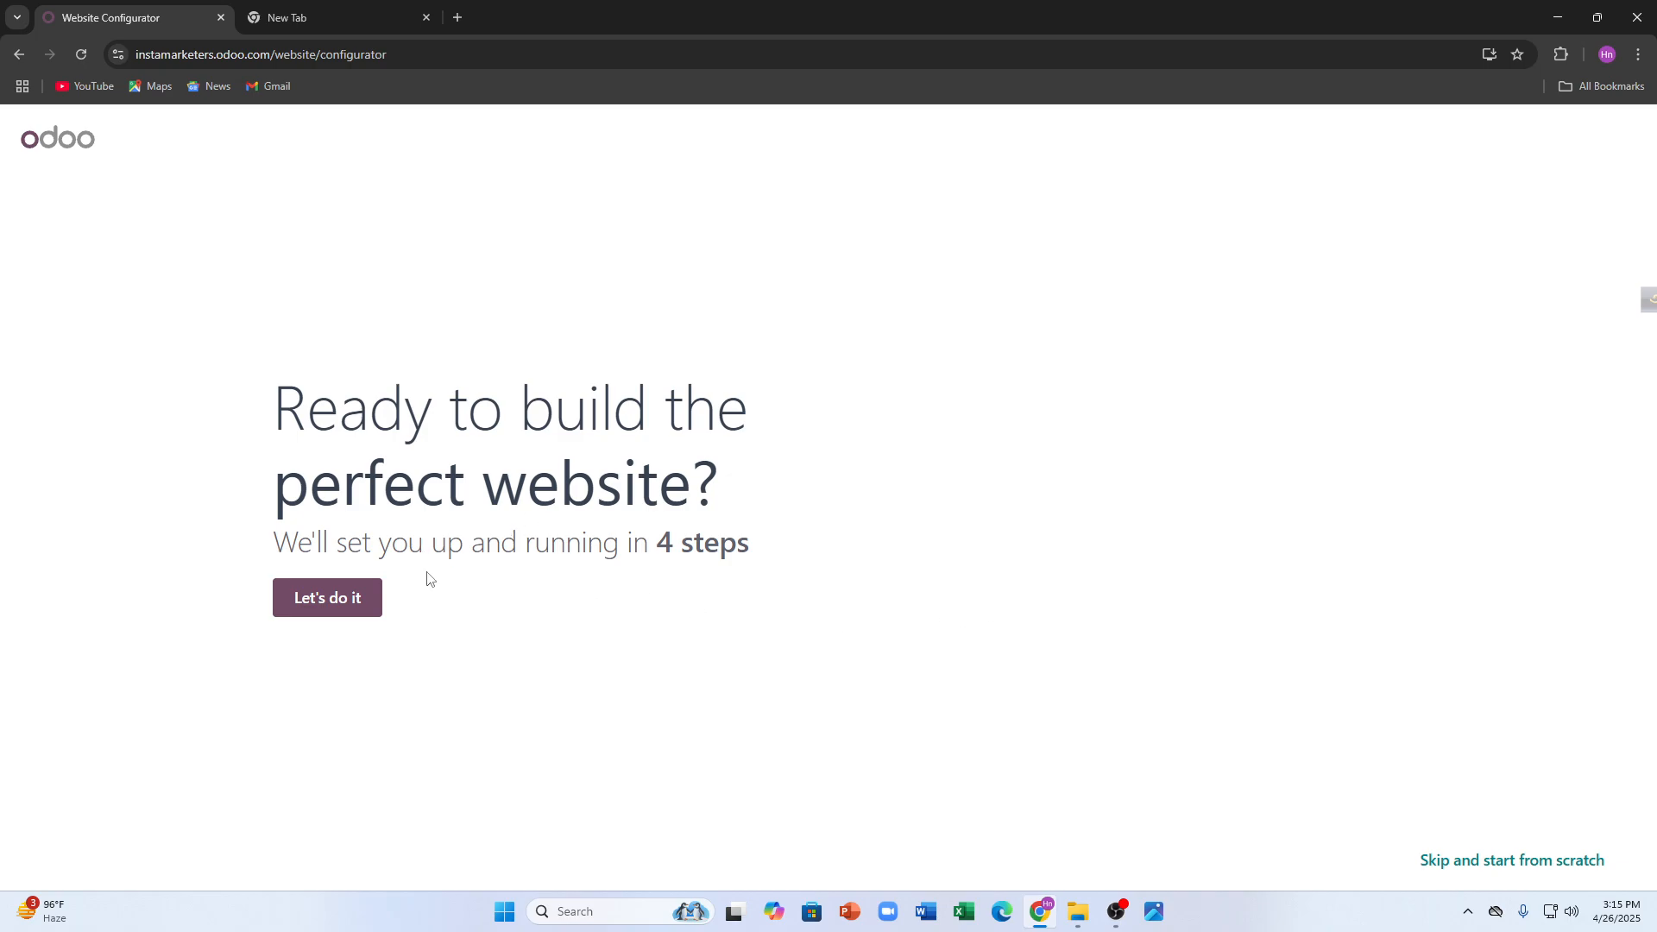
- Begin the guided setup as an online store for a clothes business
click(352, 611)
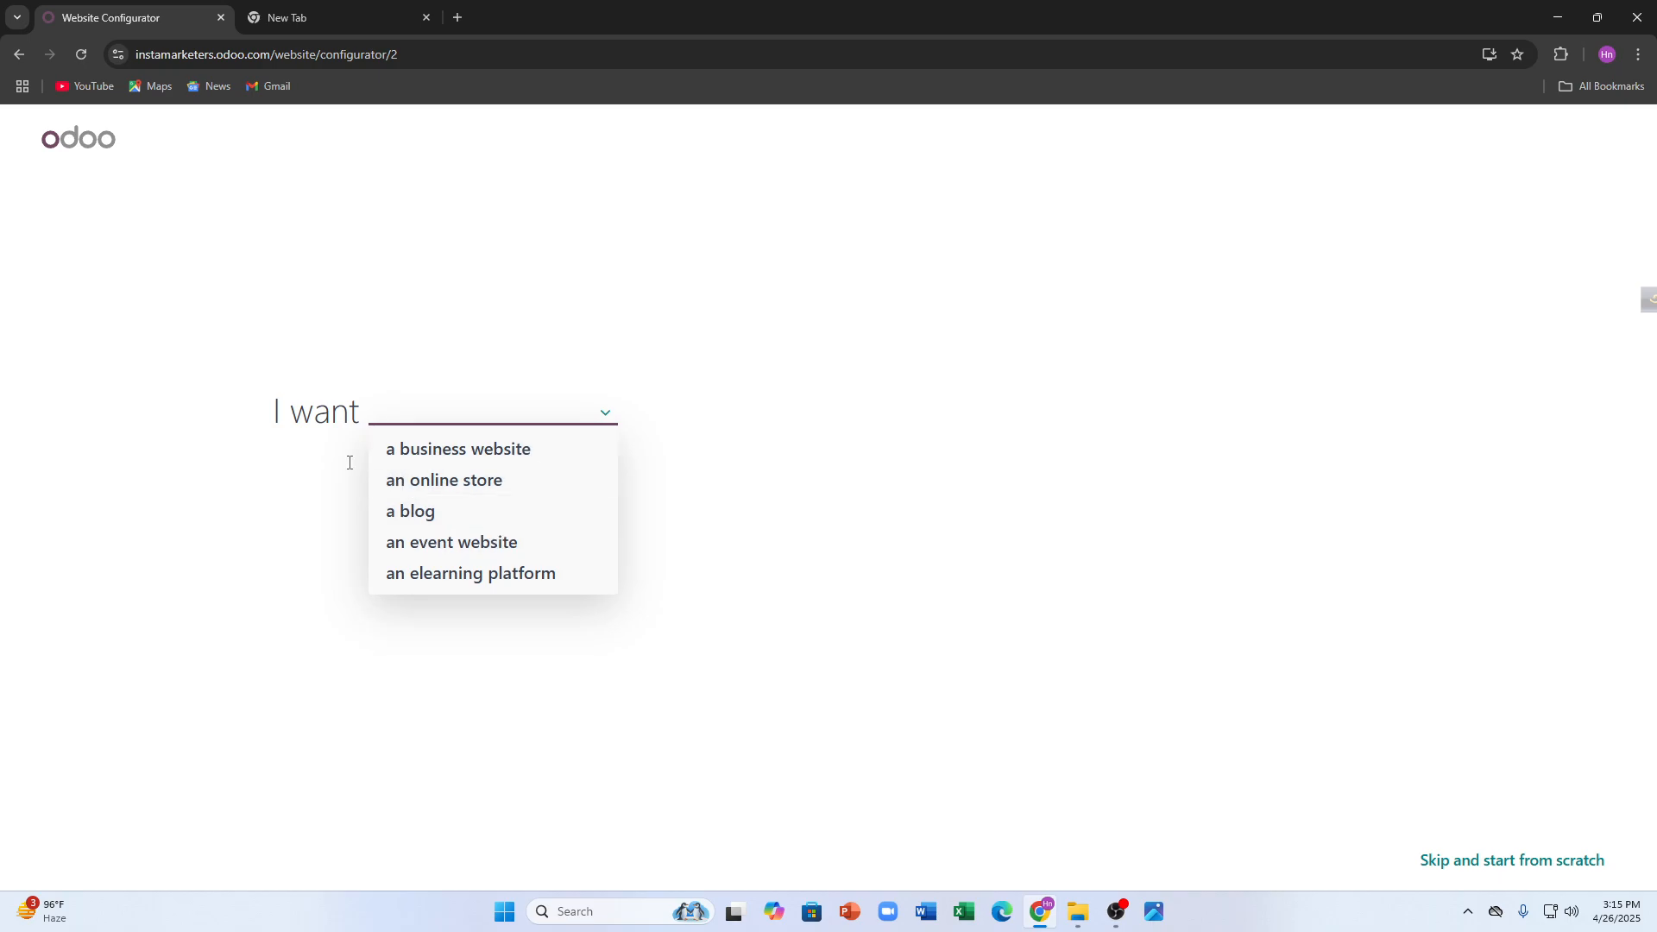
click(415, 478)
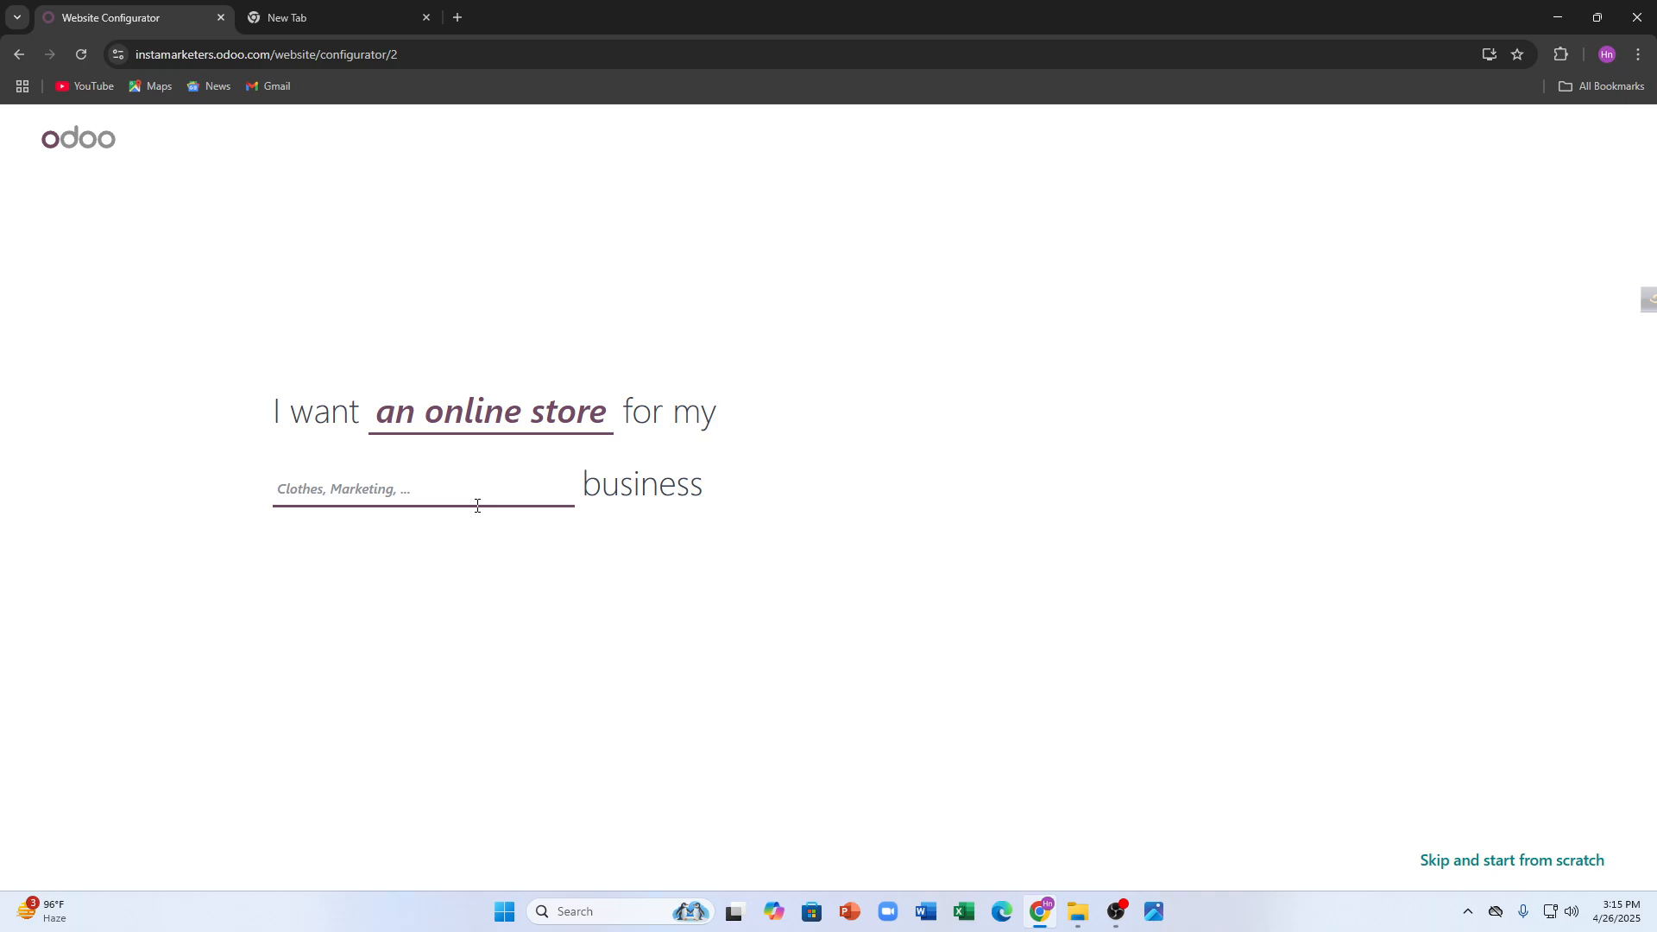
text(clot5h)
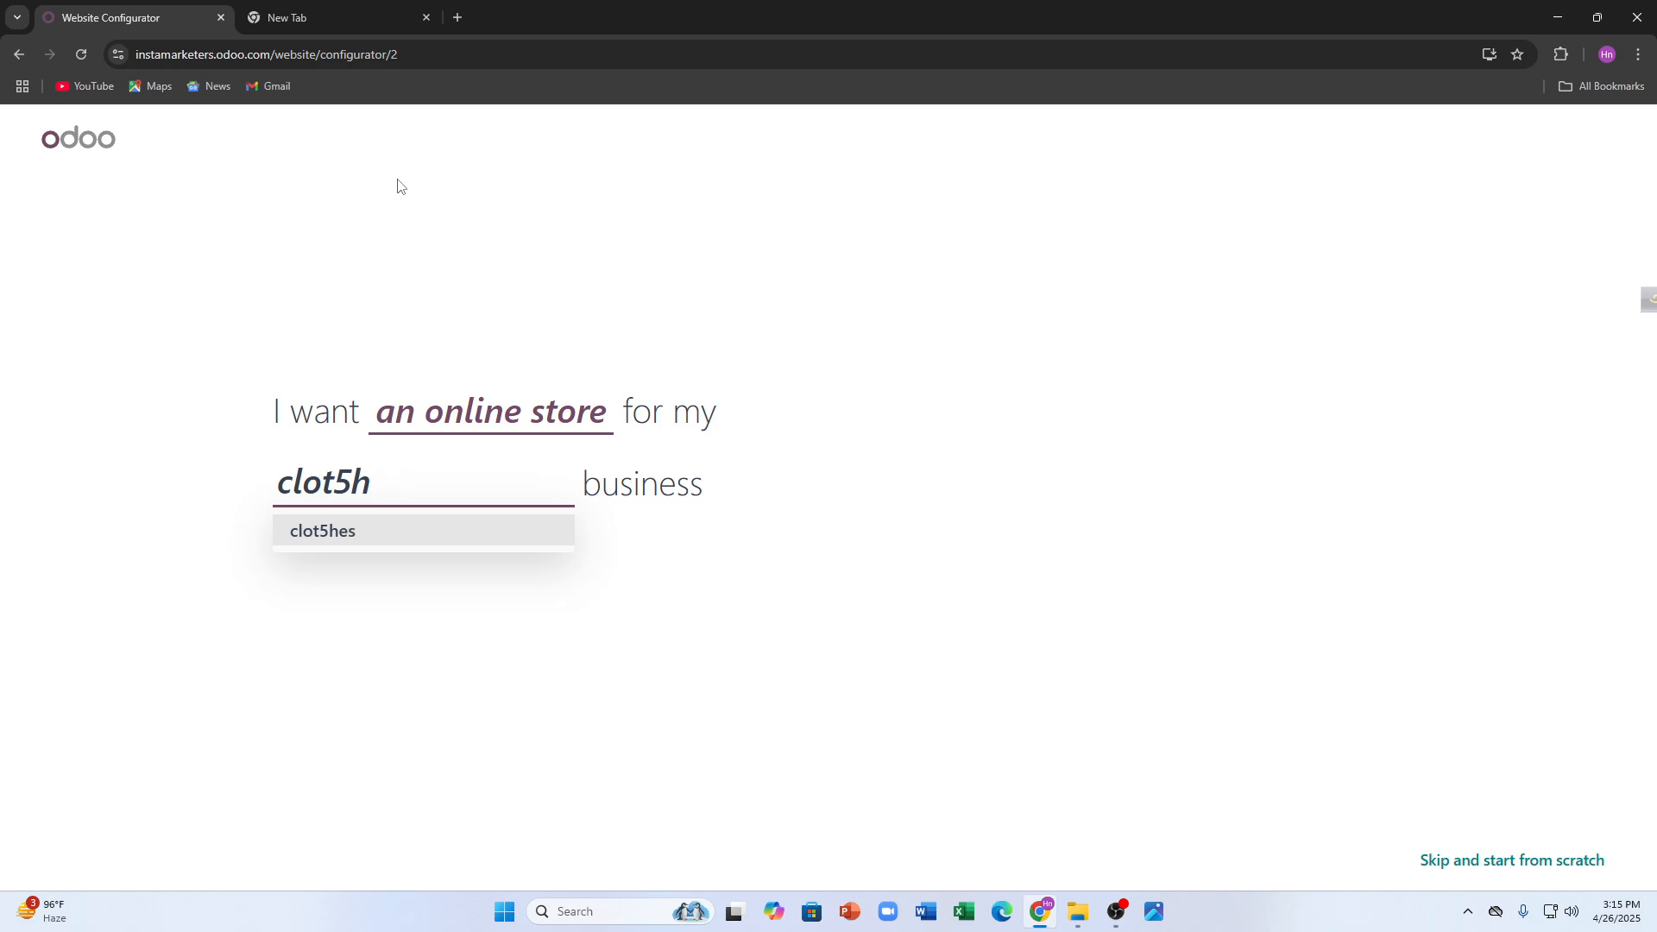
text(hes)
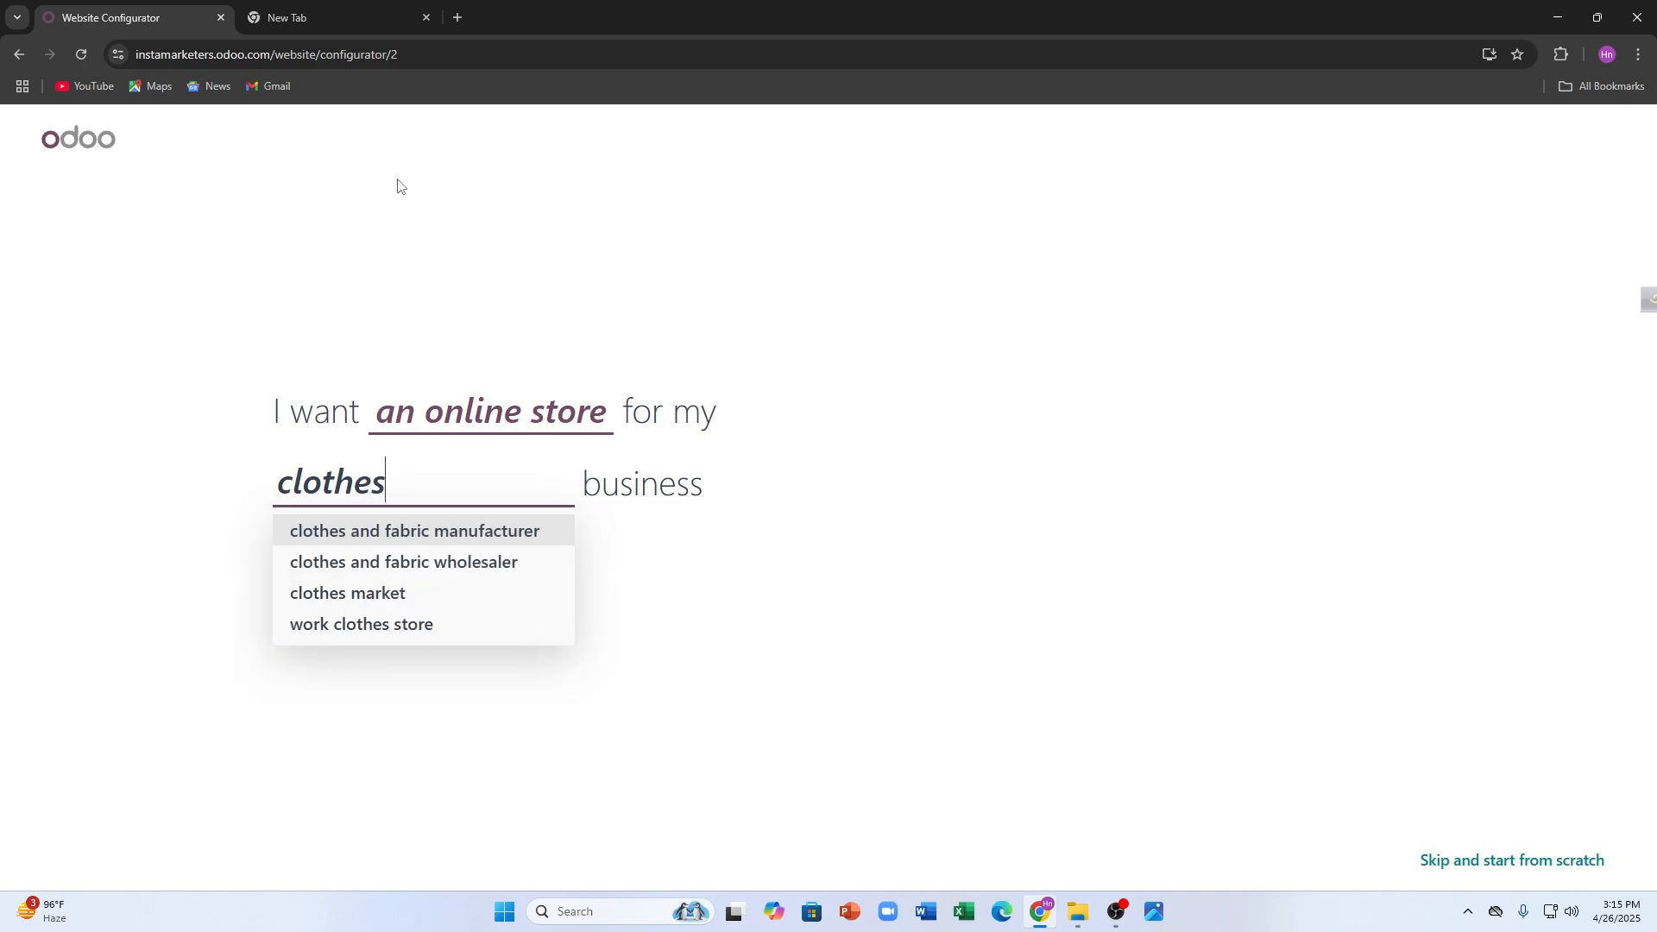
key(Return)
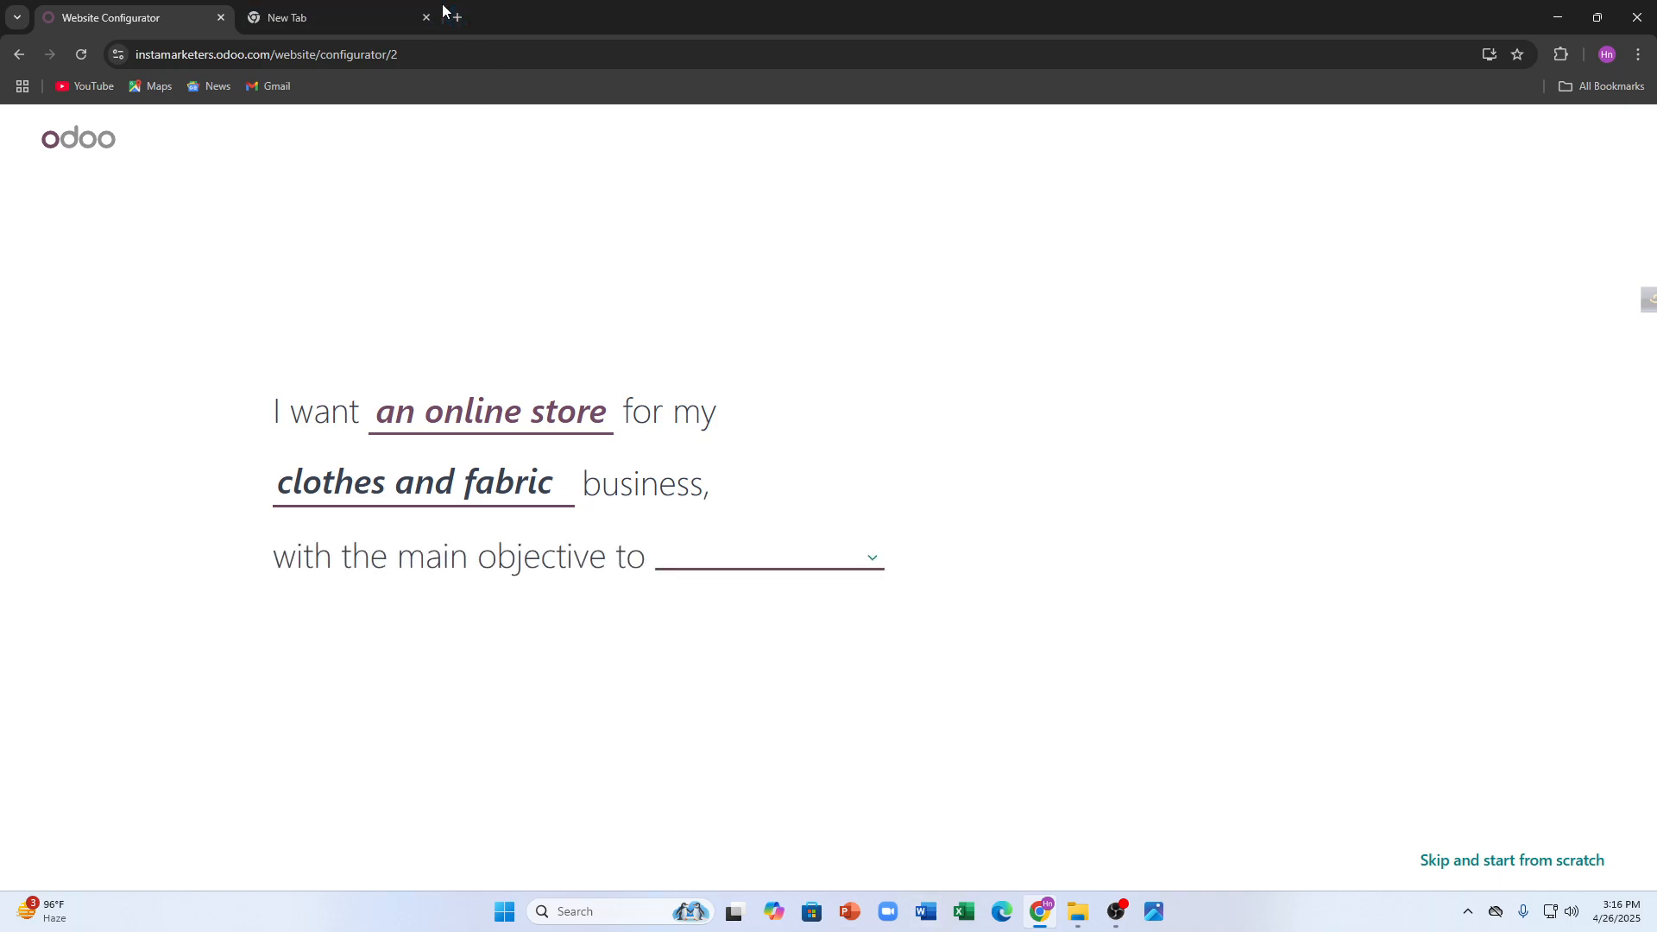
- Set the site's main objective to sell more and pick a colour palette
click(843, 565)
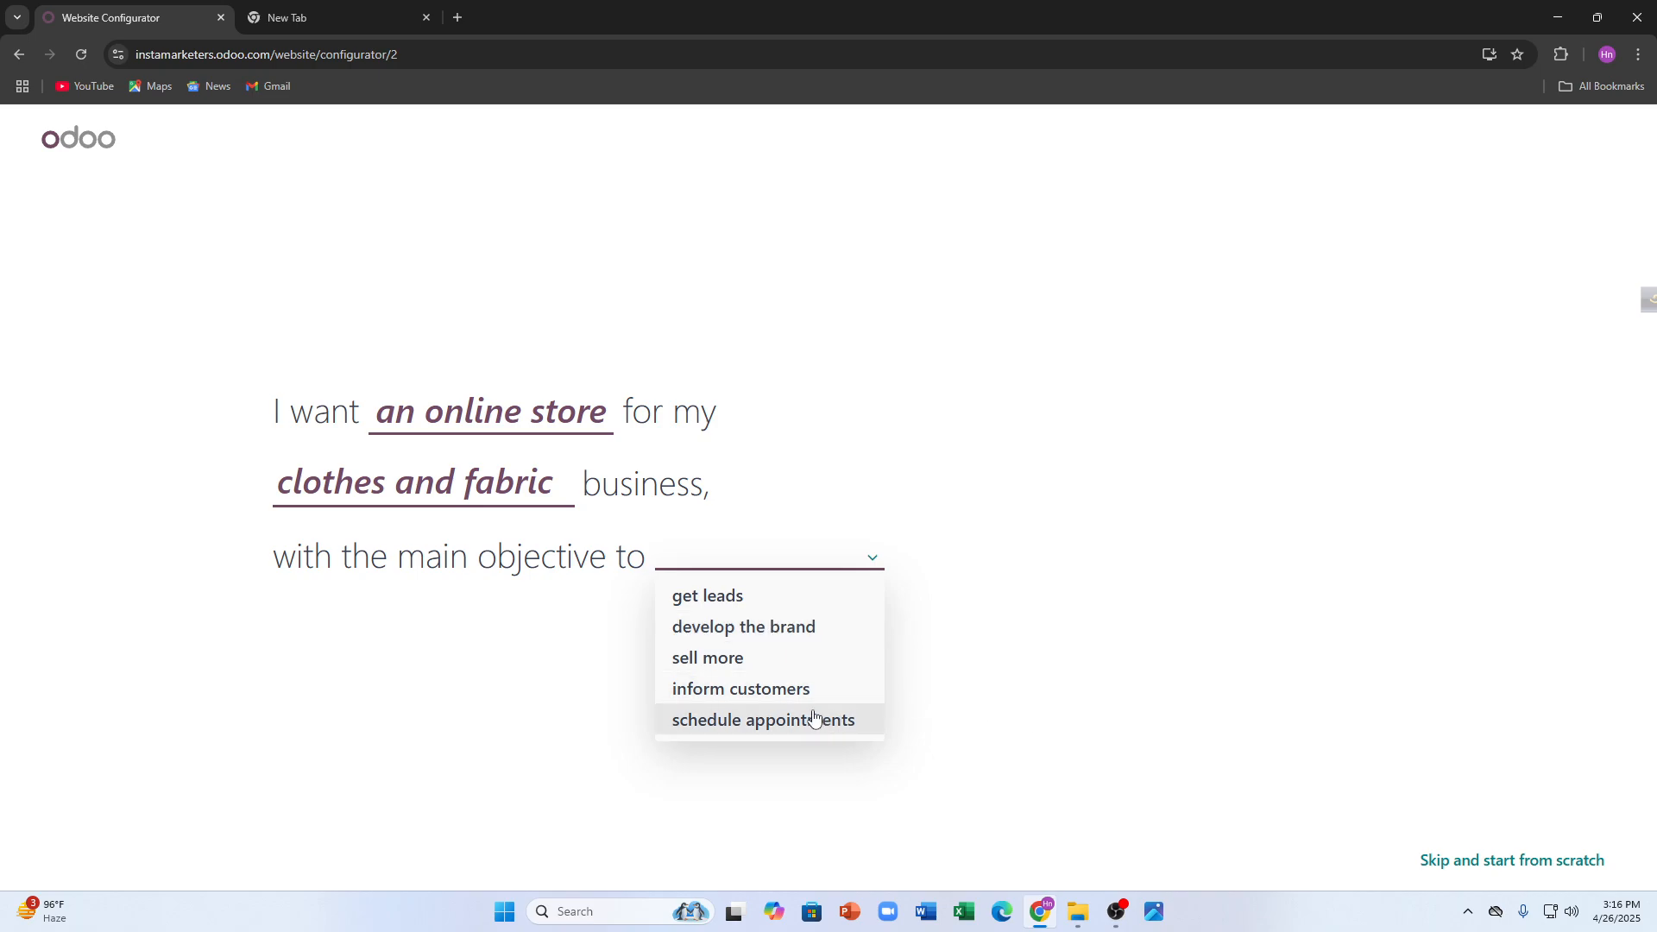
click(782, 656)
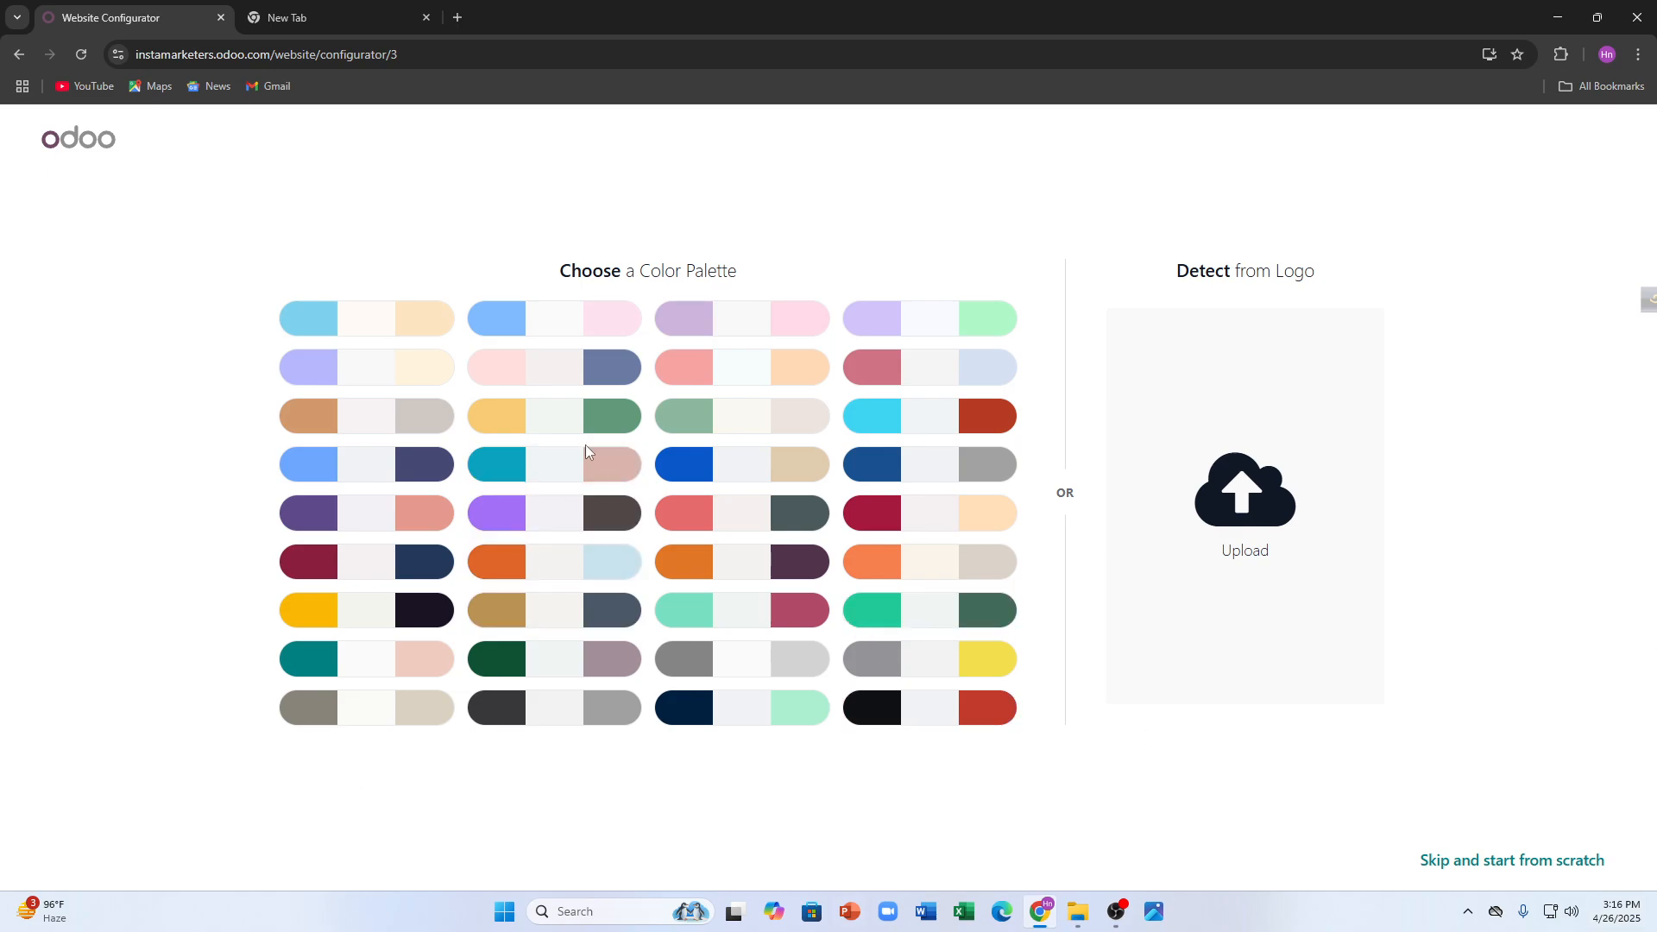
click(557, 520)
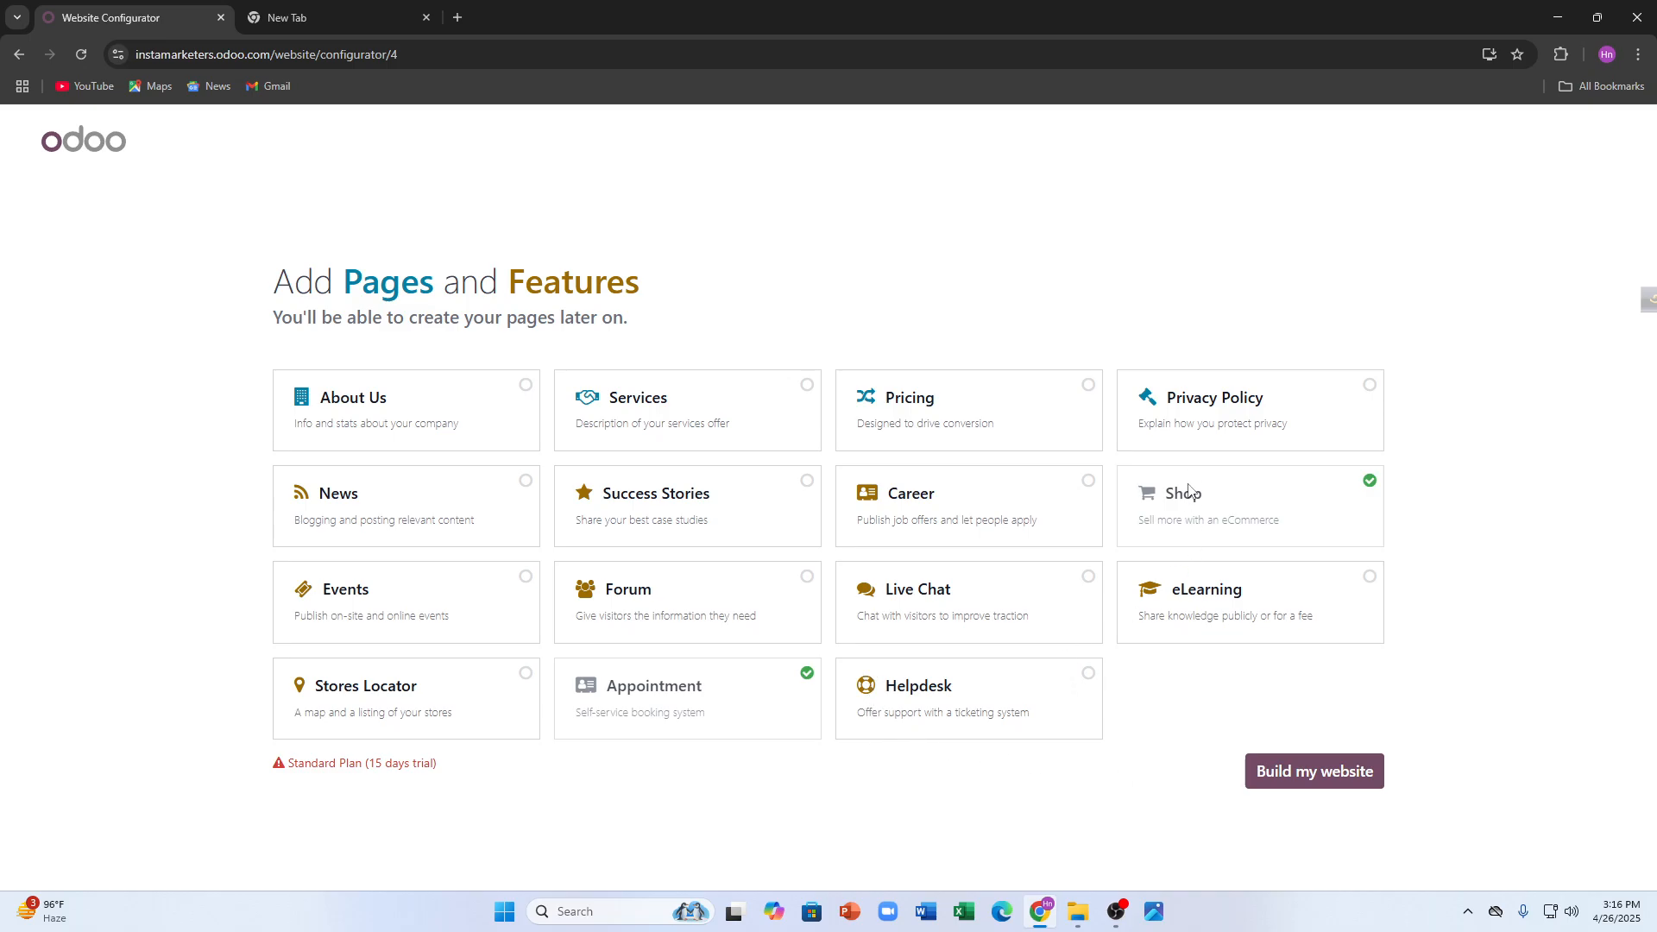
- Add the Privacy Policy page, build the site, and browse the extra themes gallery
click(1209, 405)
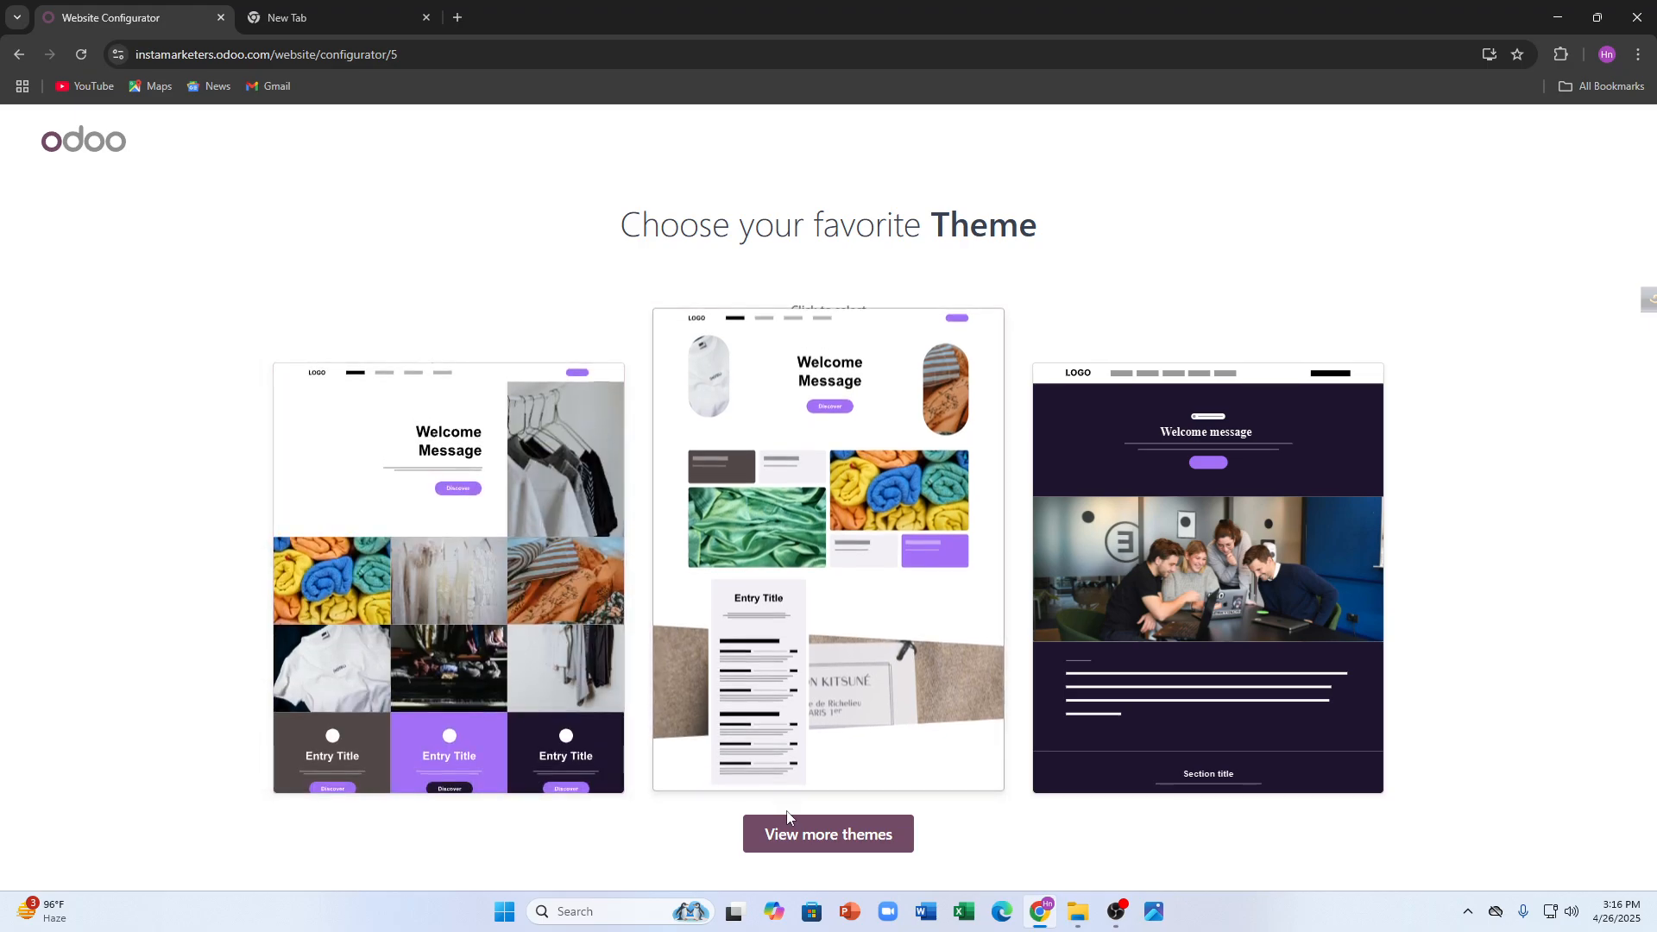
click(802, 848)
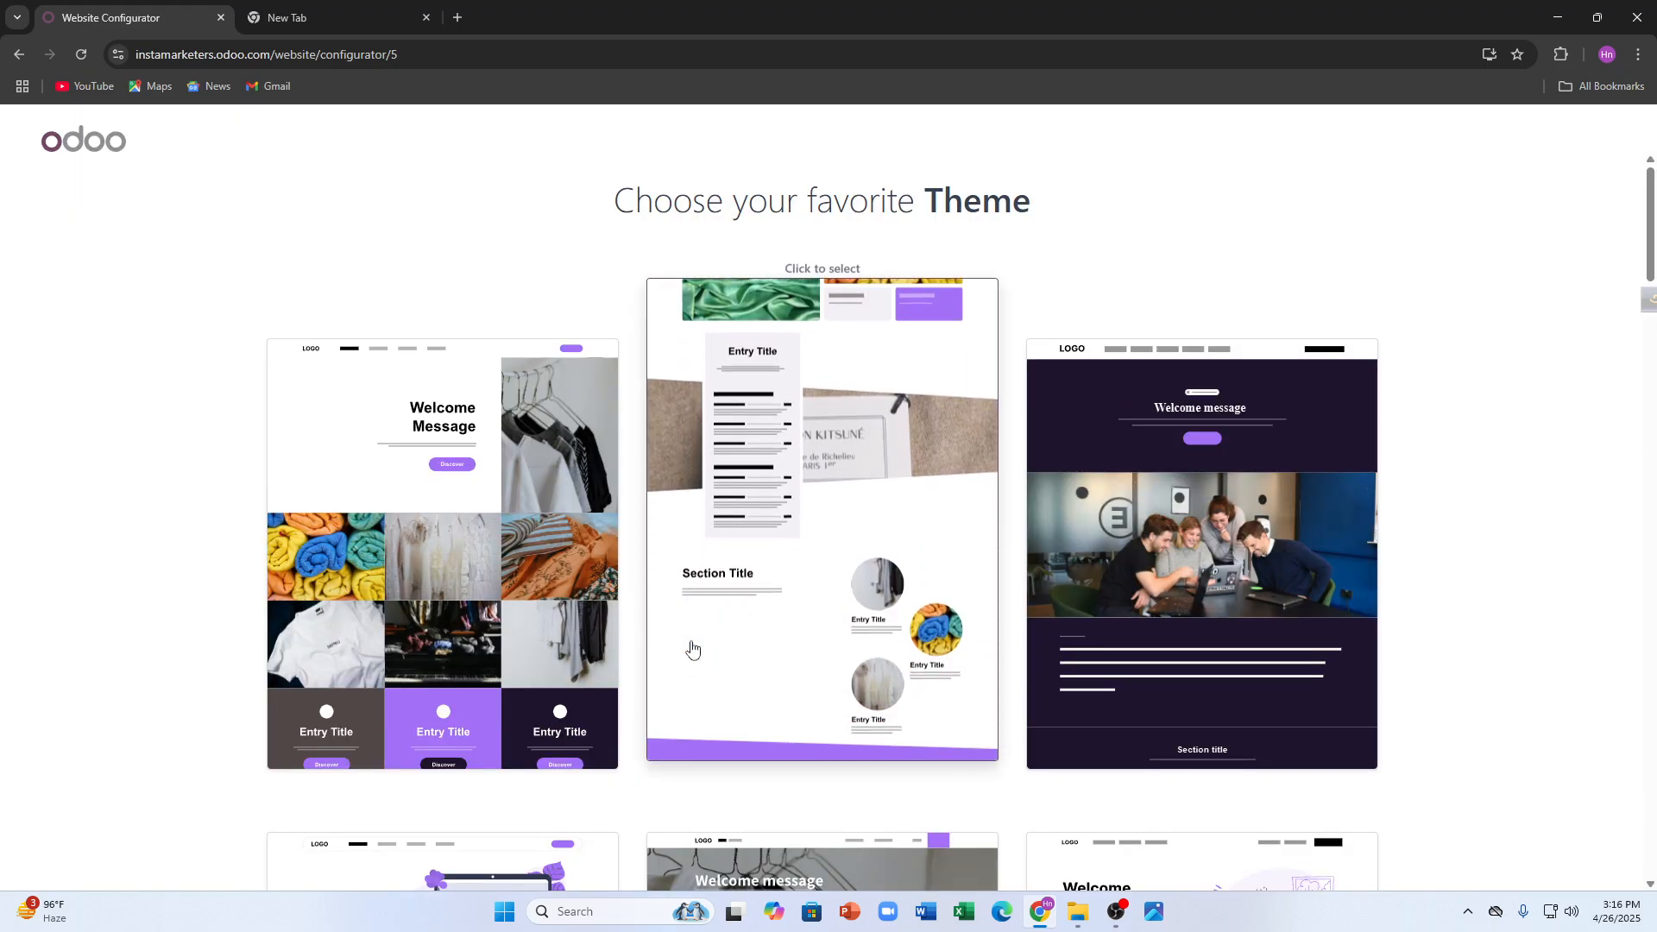
scroll(563, 649, down, 1)
scroll(563, 649, down, 9)
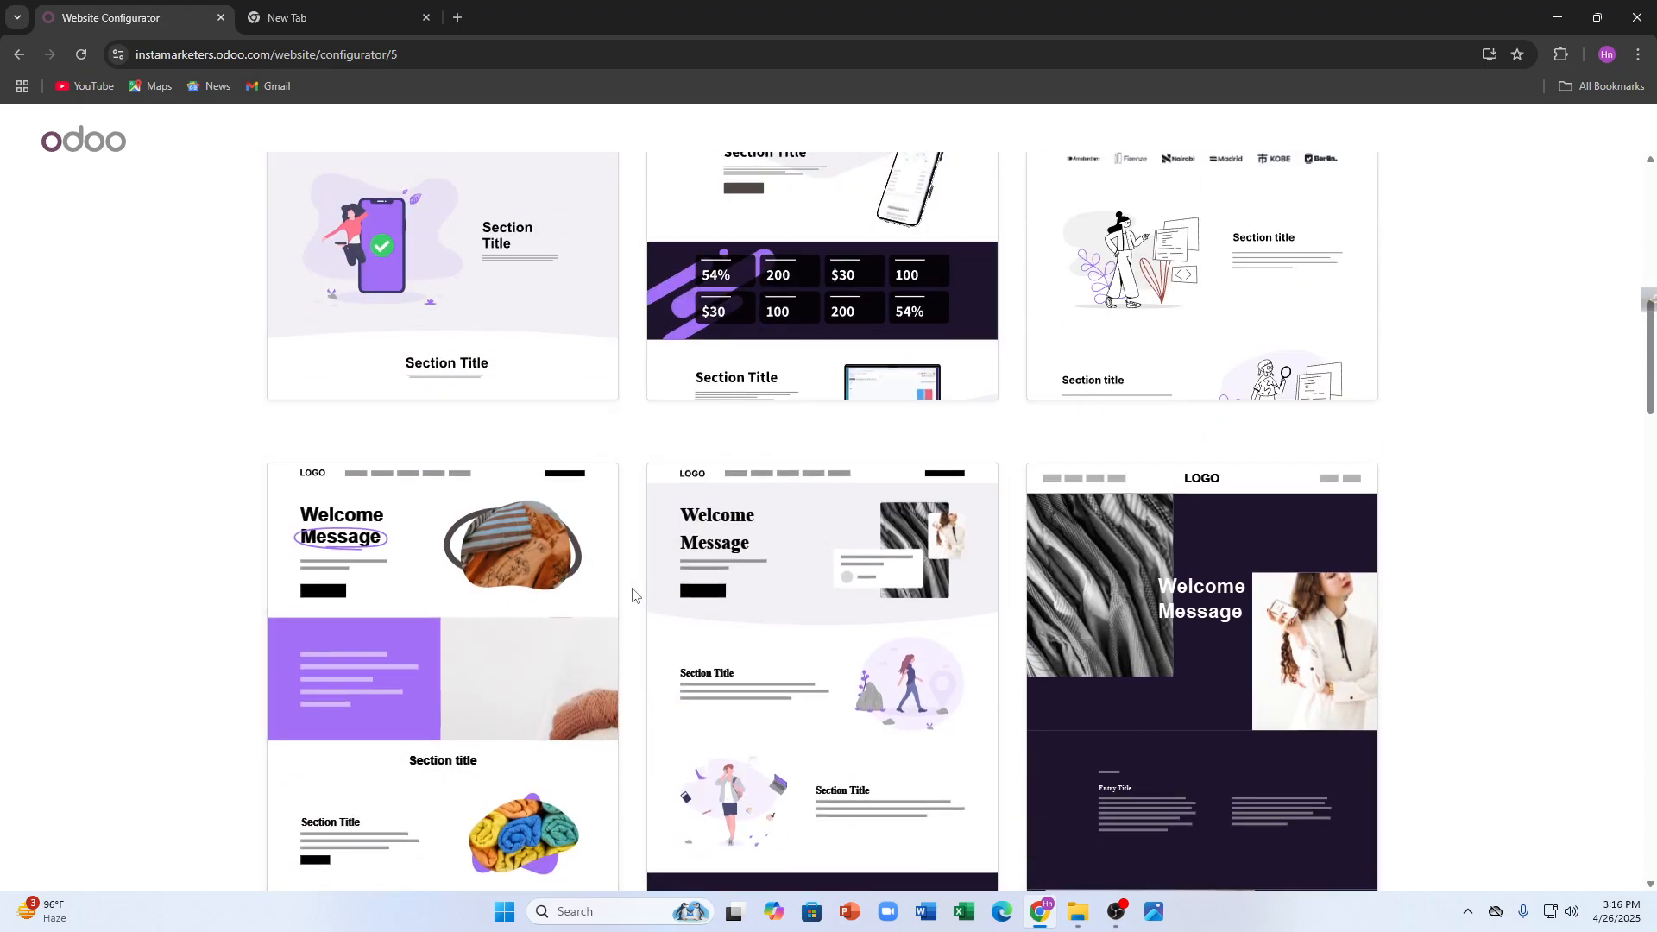
scroll(555, 561, up, 5)
scroll(629, 573, down, 5)
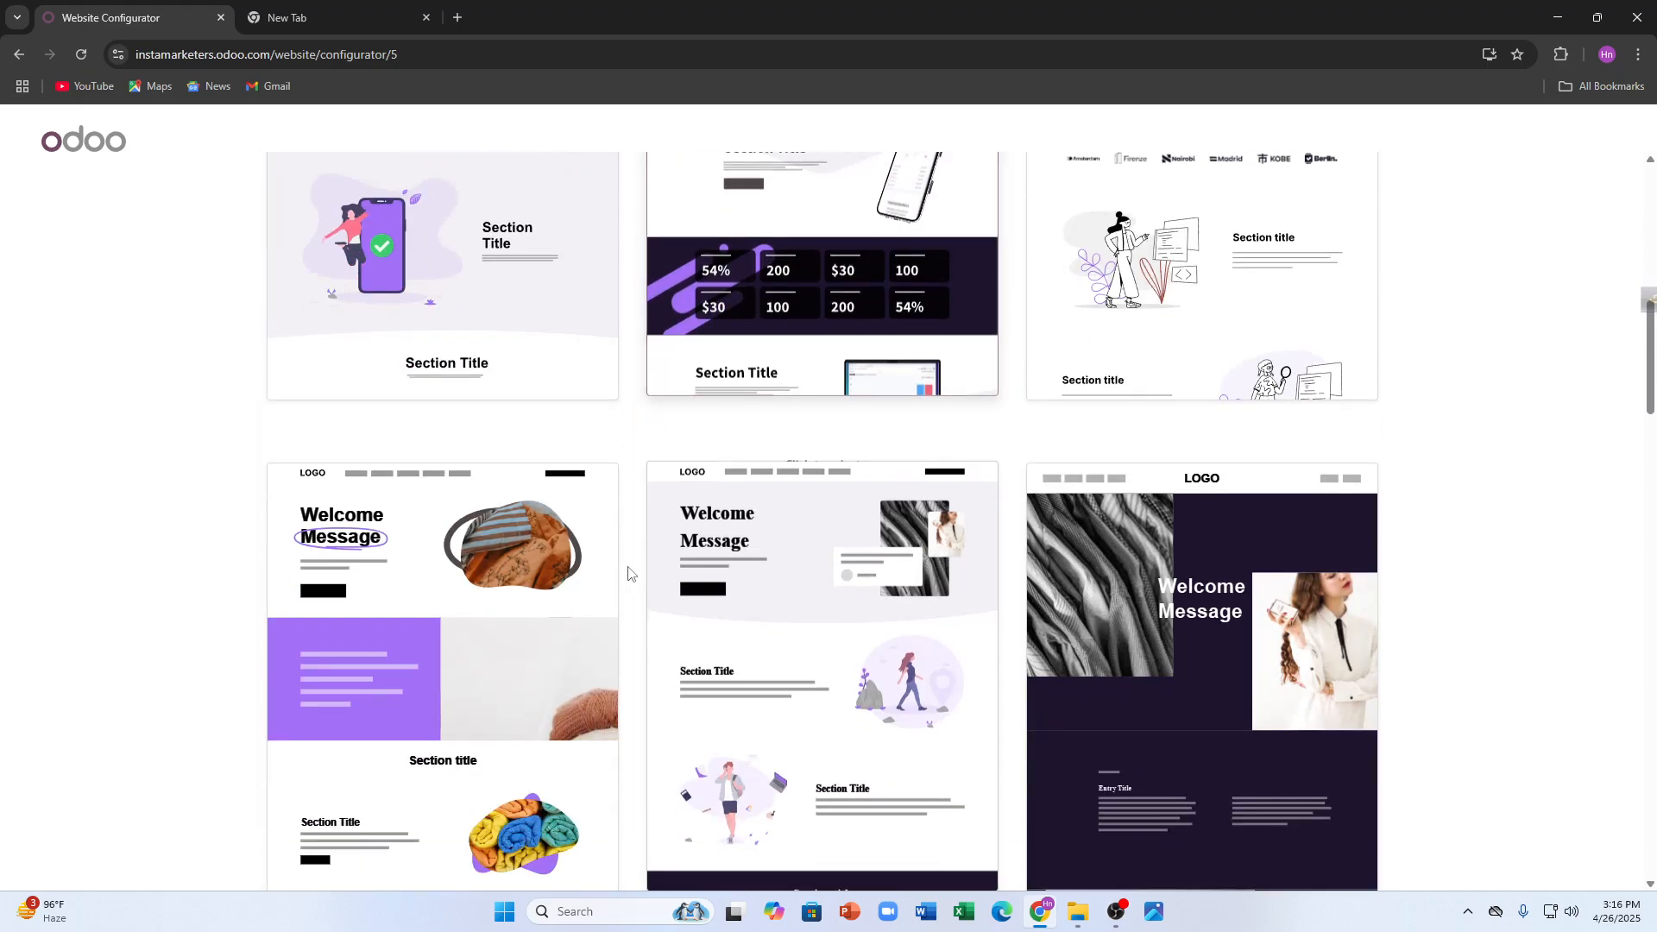
- Select a theme preview to build the clothing-store website
click(480, 572)
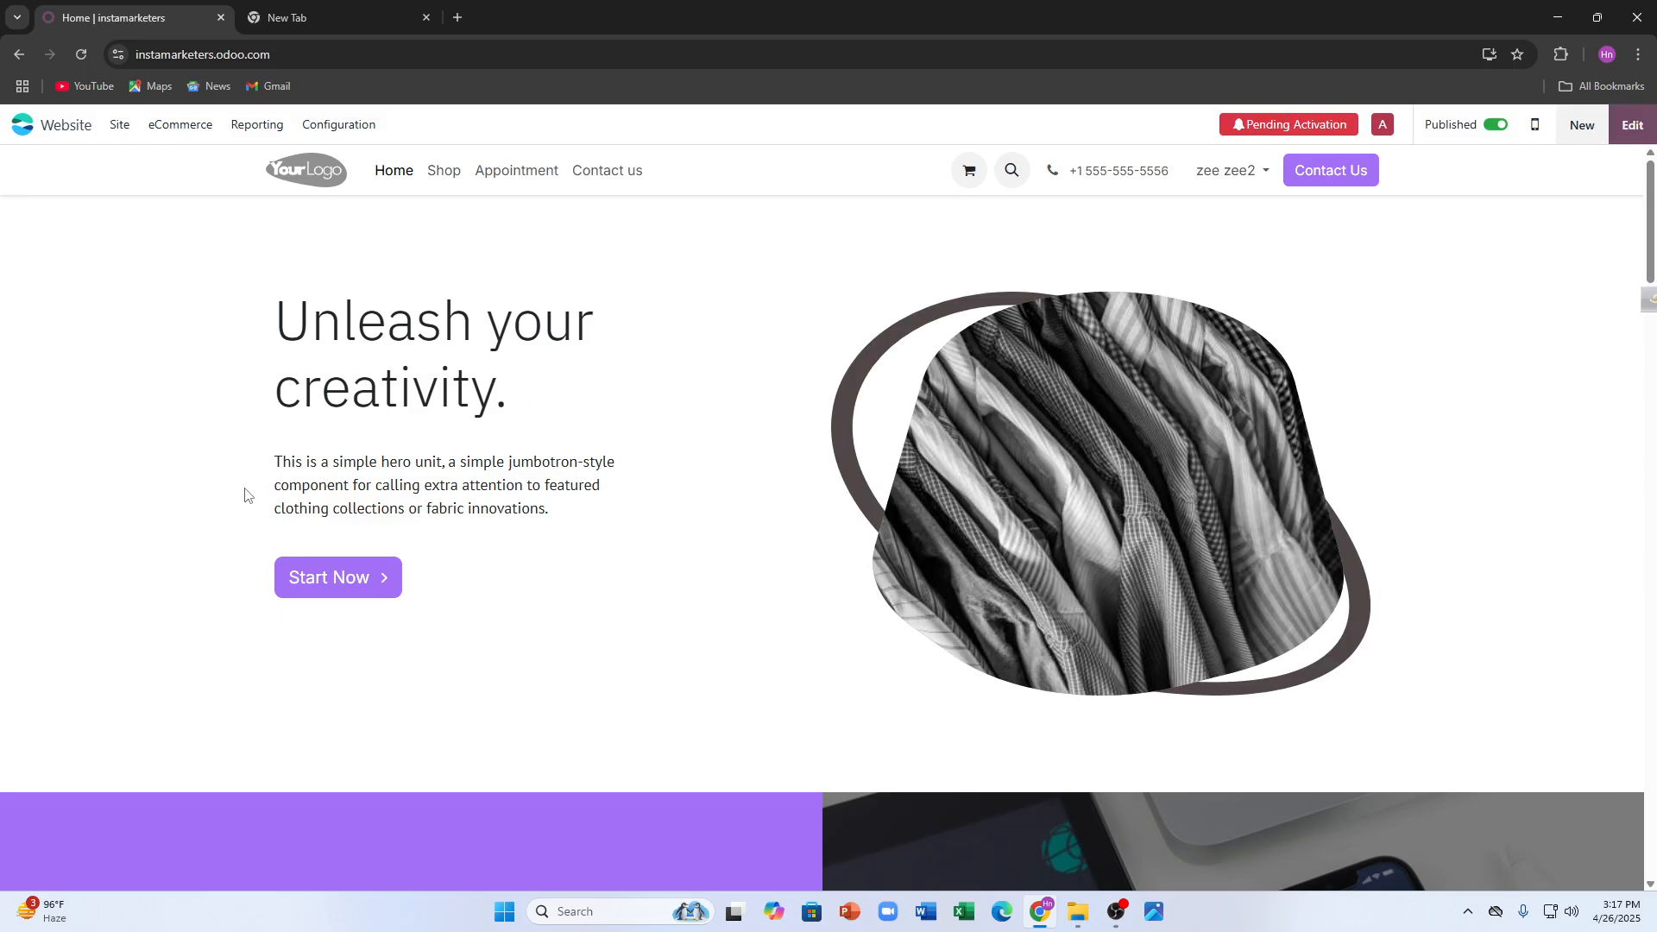
- Look over the new homepage, then enter the website editor with its building blocks
scroll(246, 490, down, 13)
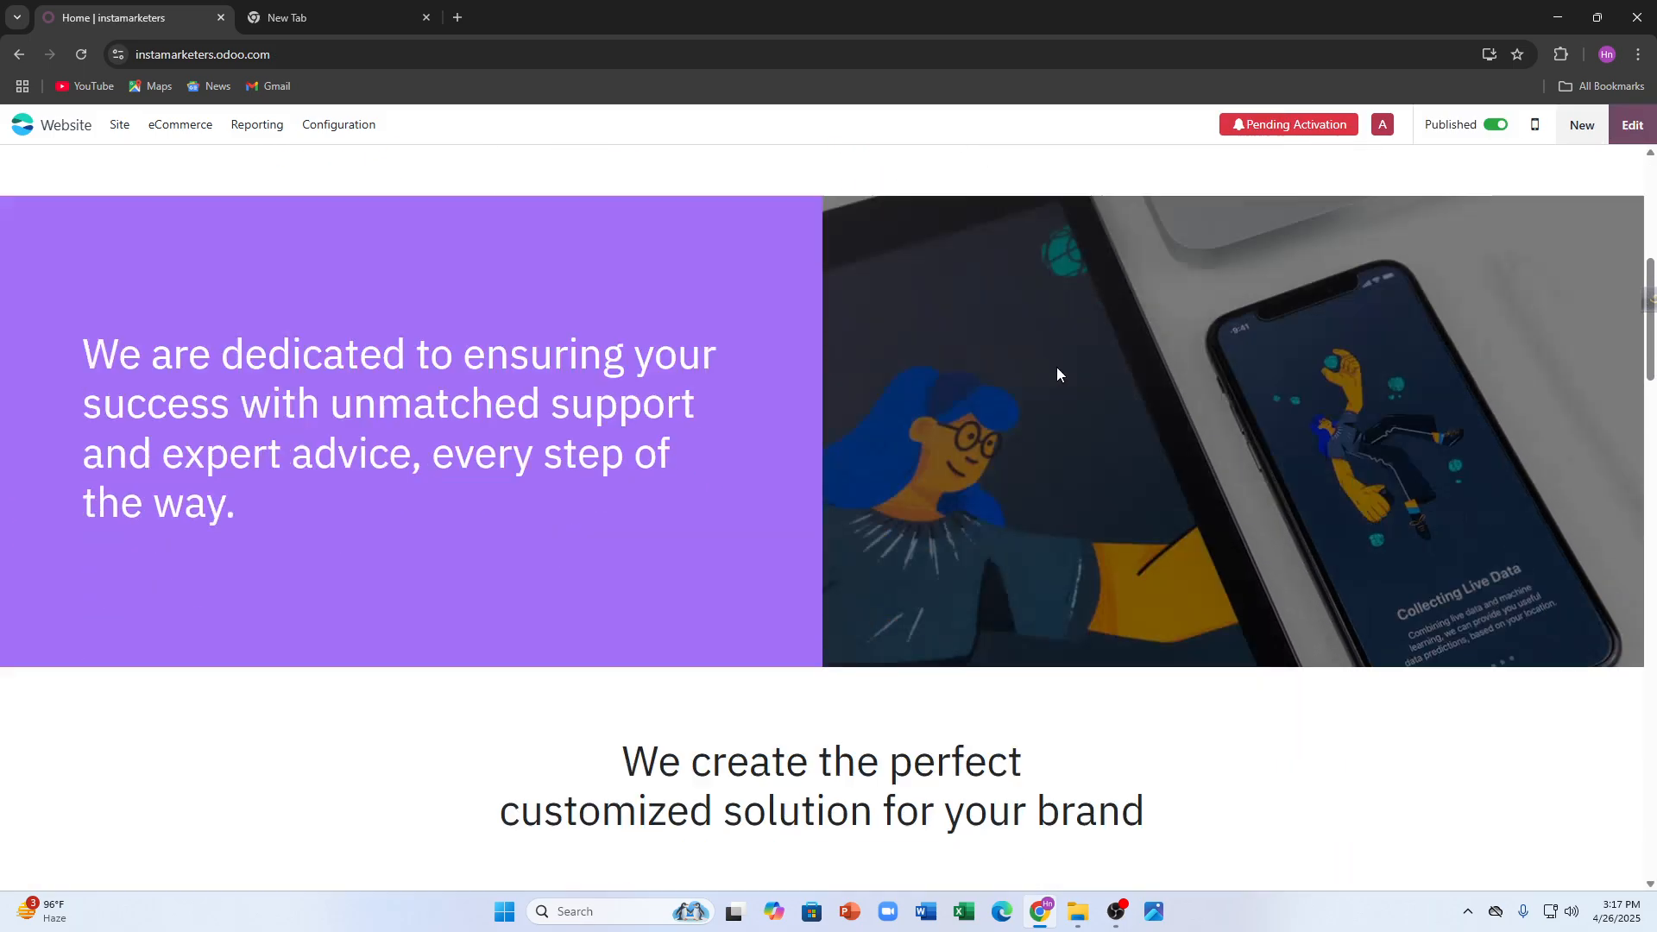
scroll(1070, 421, up, 1)
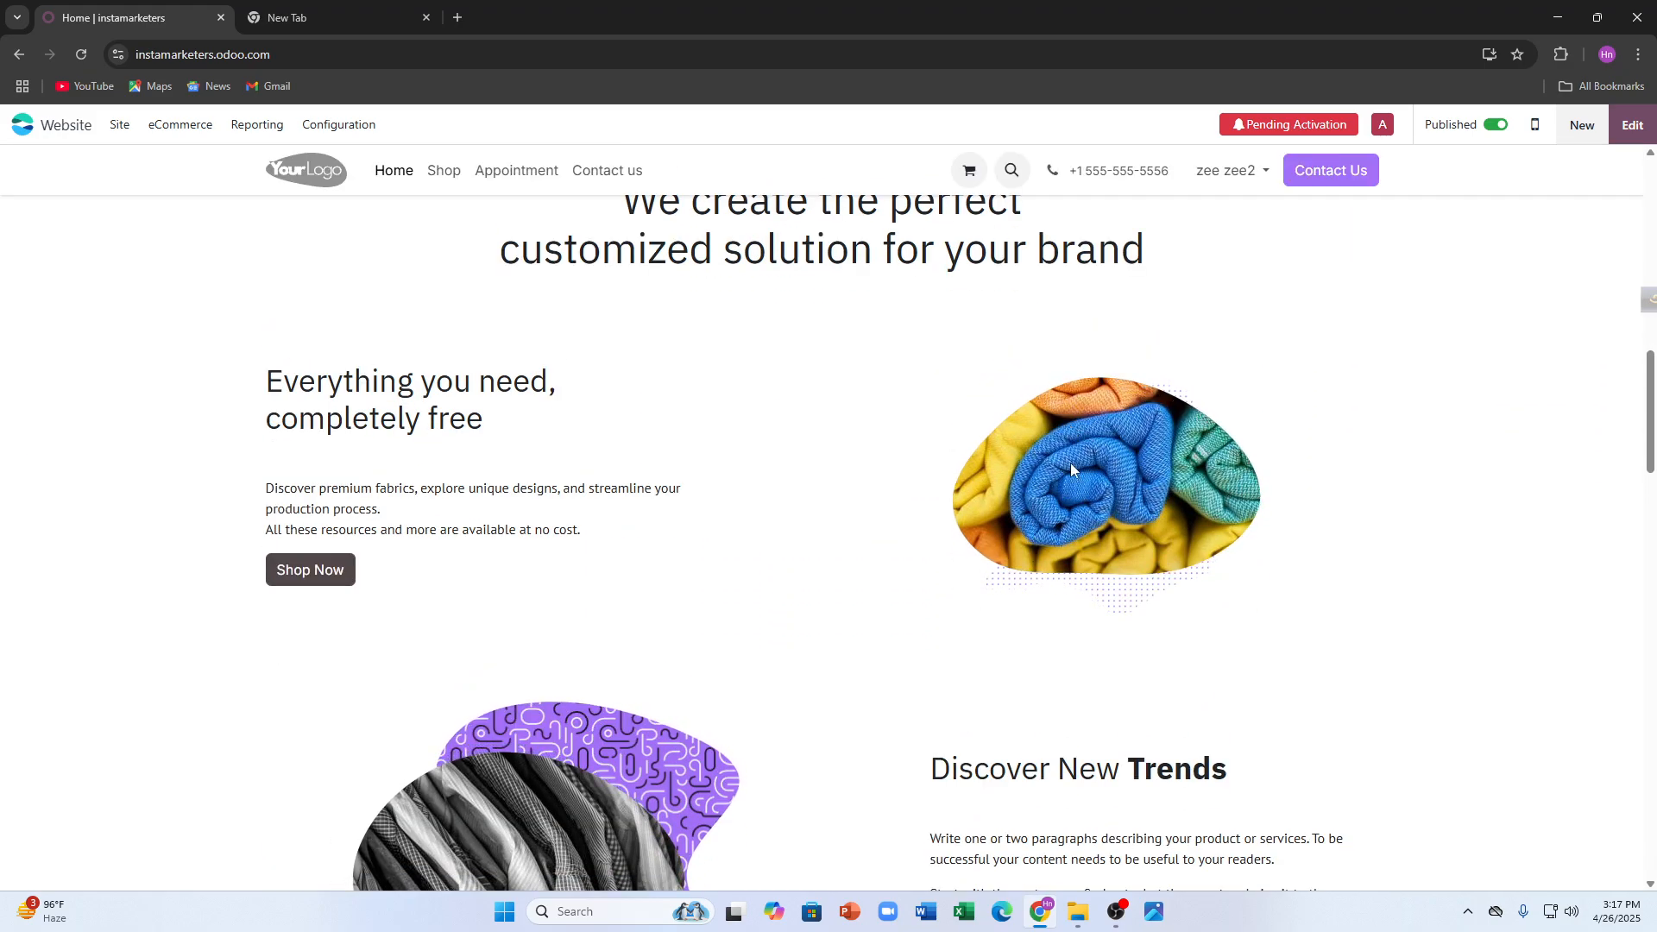
scroll(1639, 189, up, 4)
click(1629, 130)
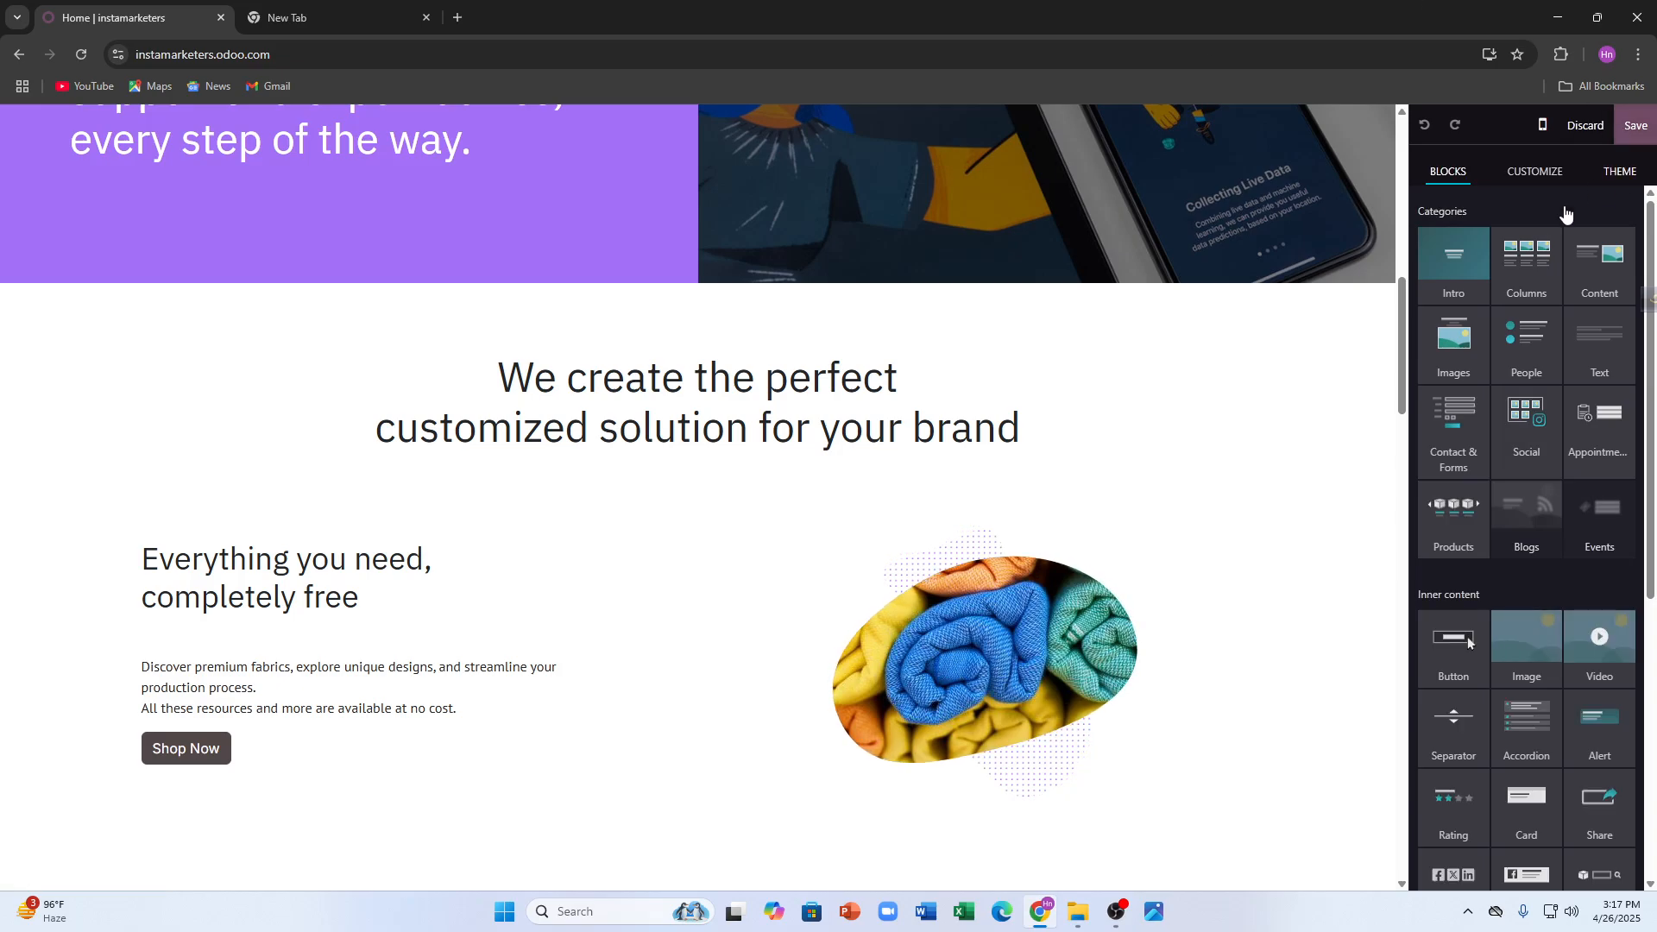
- Delete the rolled-fabric image column from the 'Everything you need, completely free' section
click(1538, 643)
drag(1528, 643, 1417, 669)
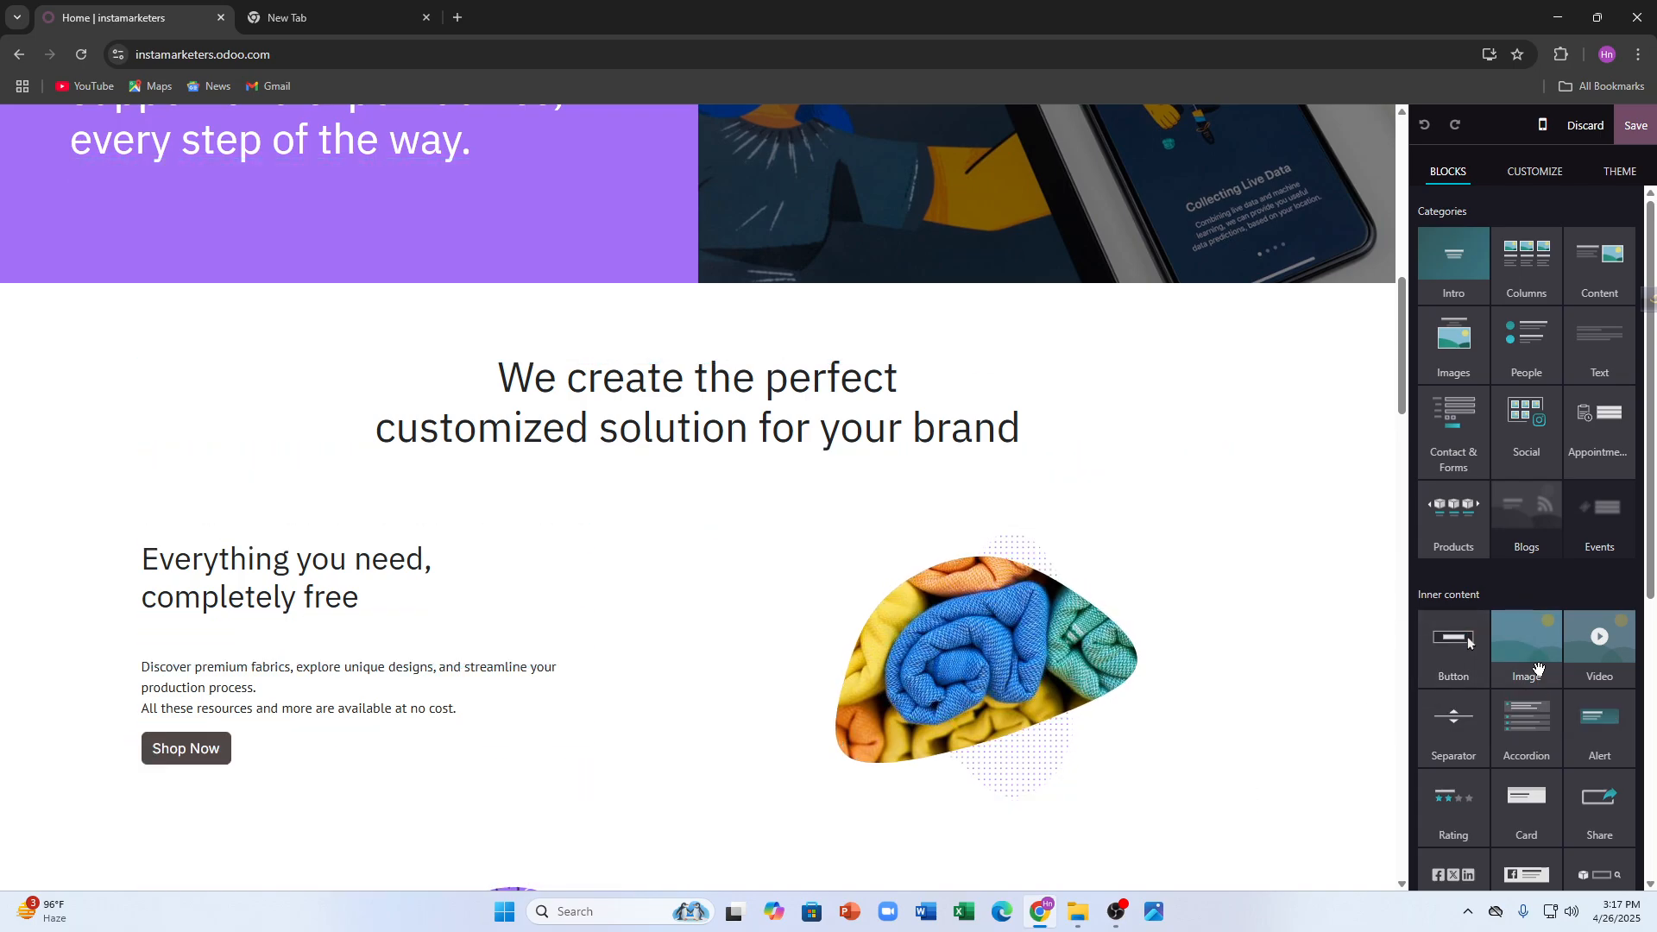
click(1055, 647)
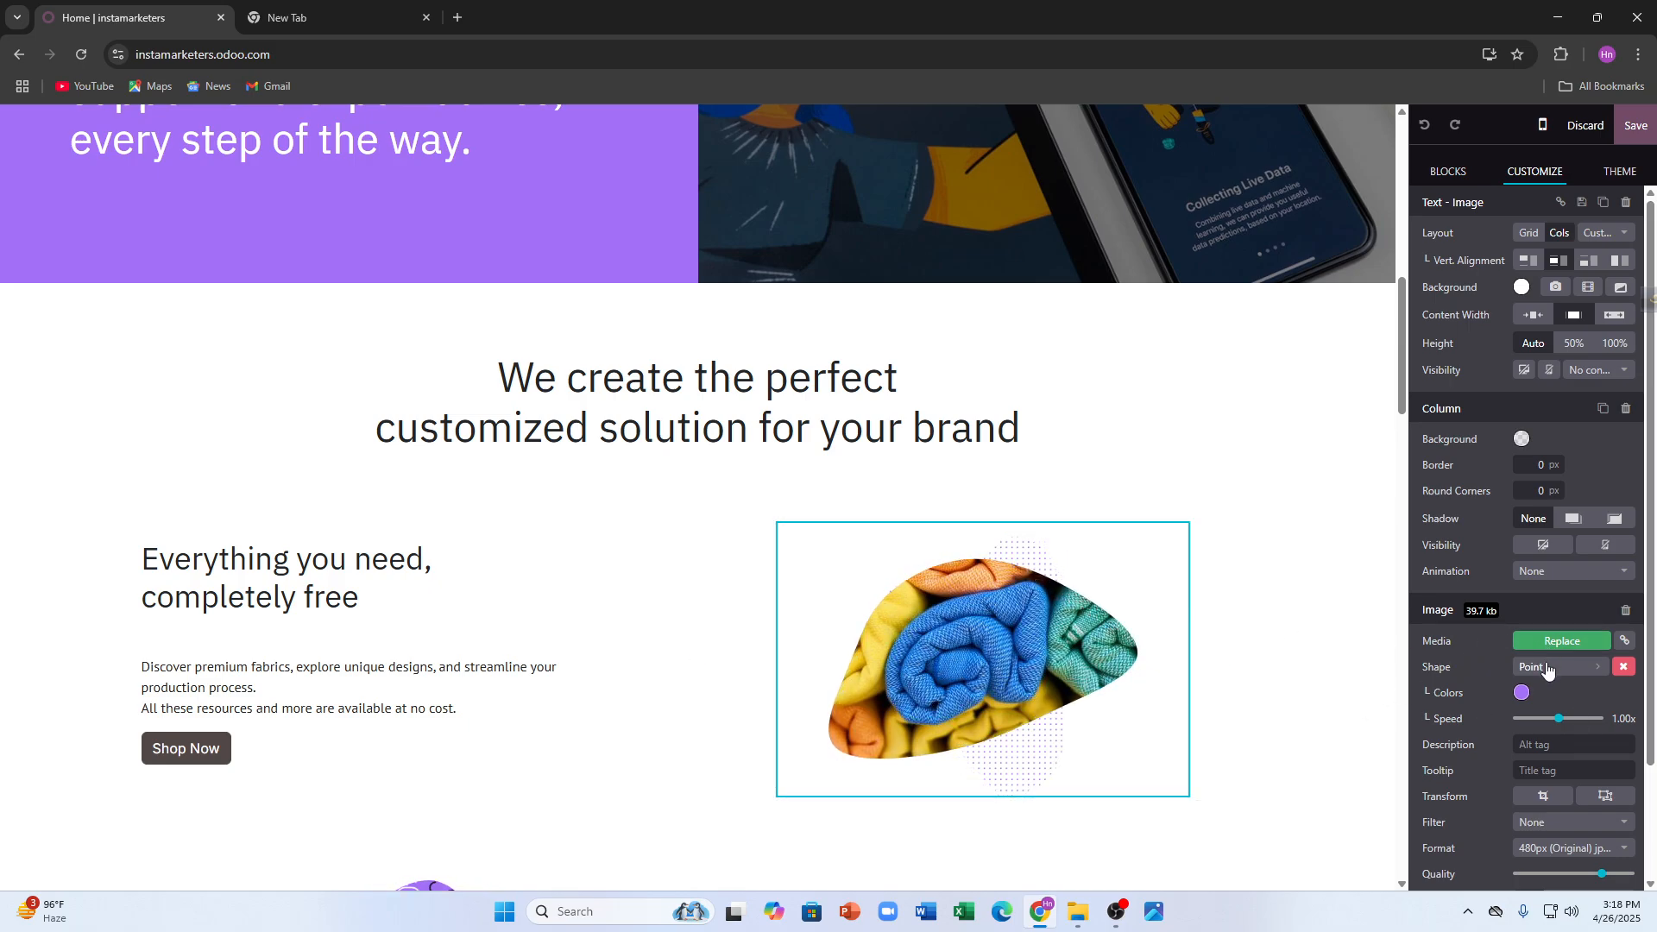
click(1006, 489)
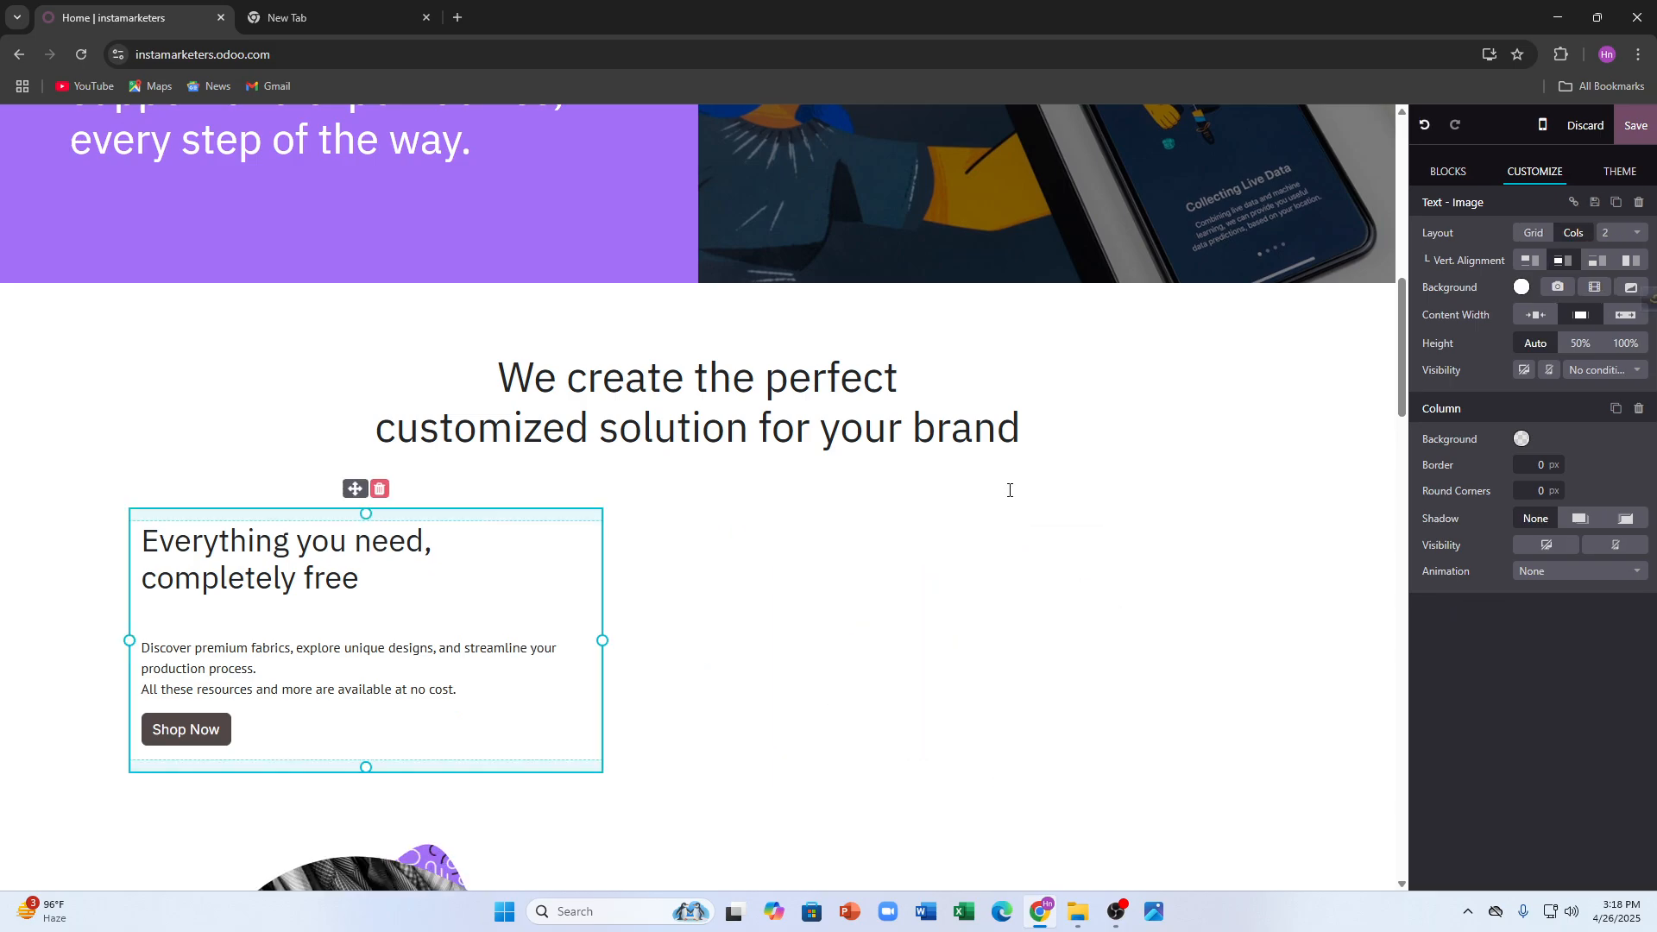
click(939, 555)
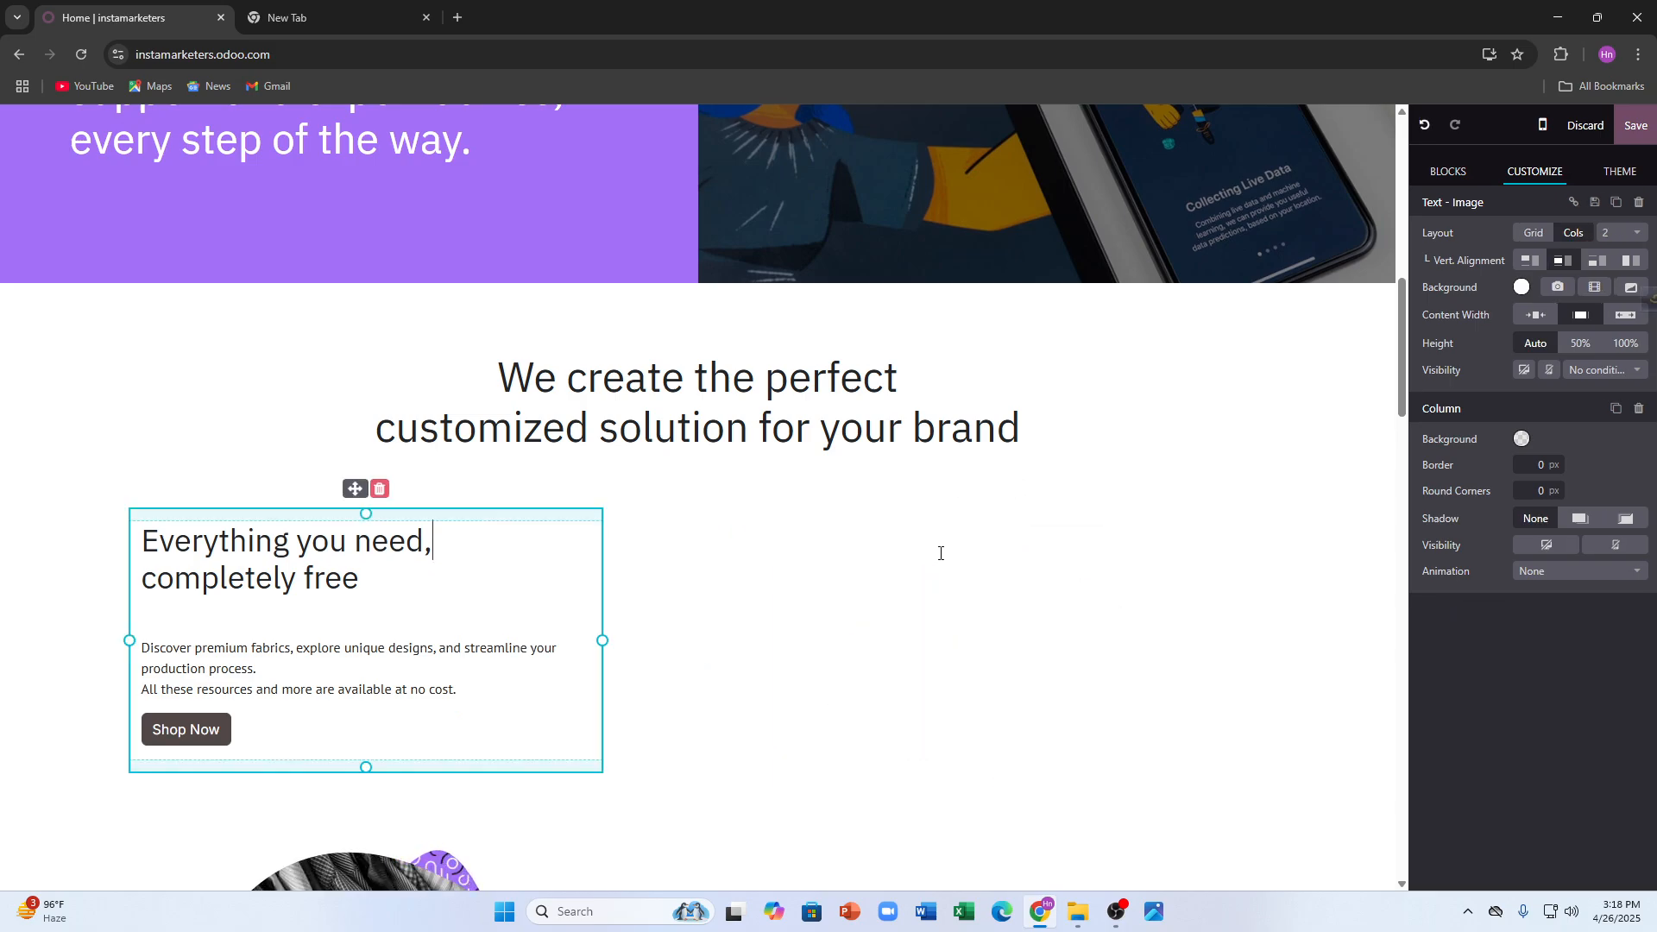
- Drag Screenshot_5 from the ss26 folder into the paragraph after 'streamline your'
click(1159, 632)
click(1077, 912)
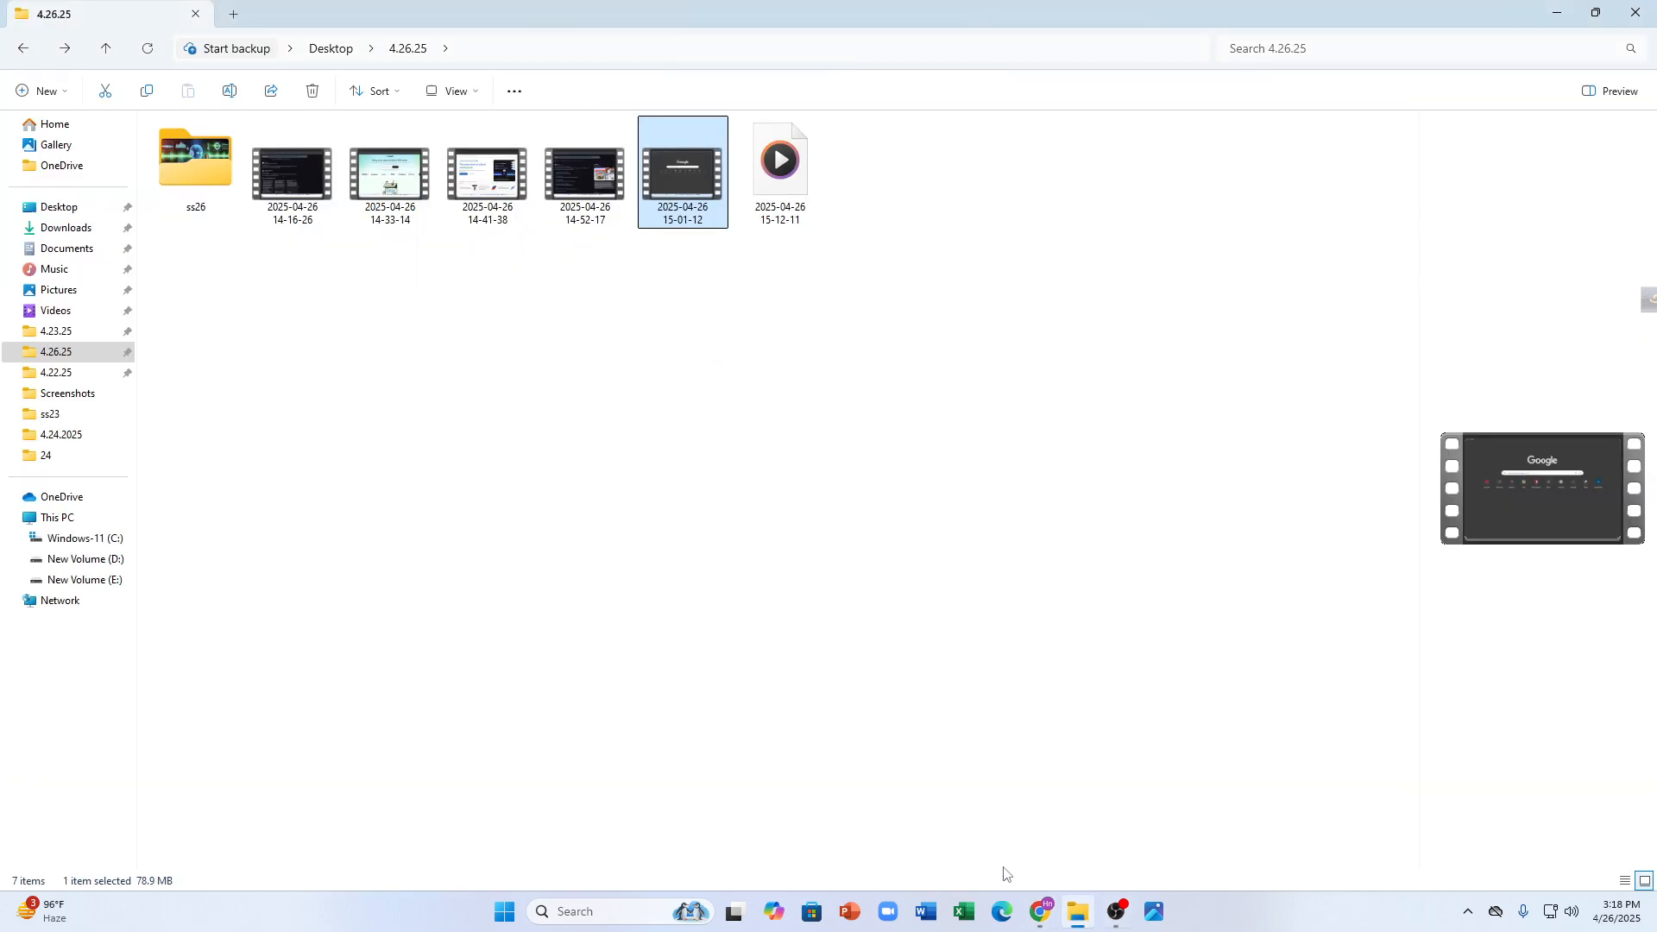
double_click(216, 169)
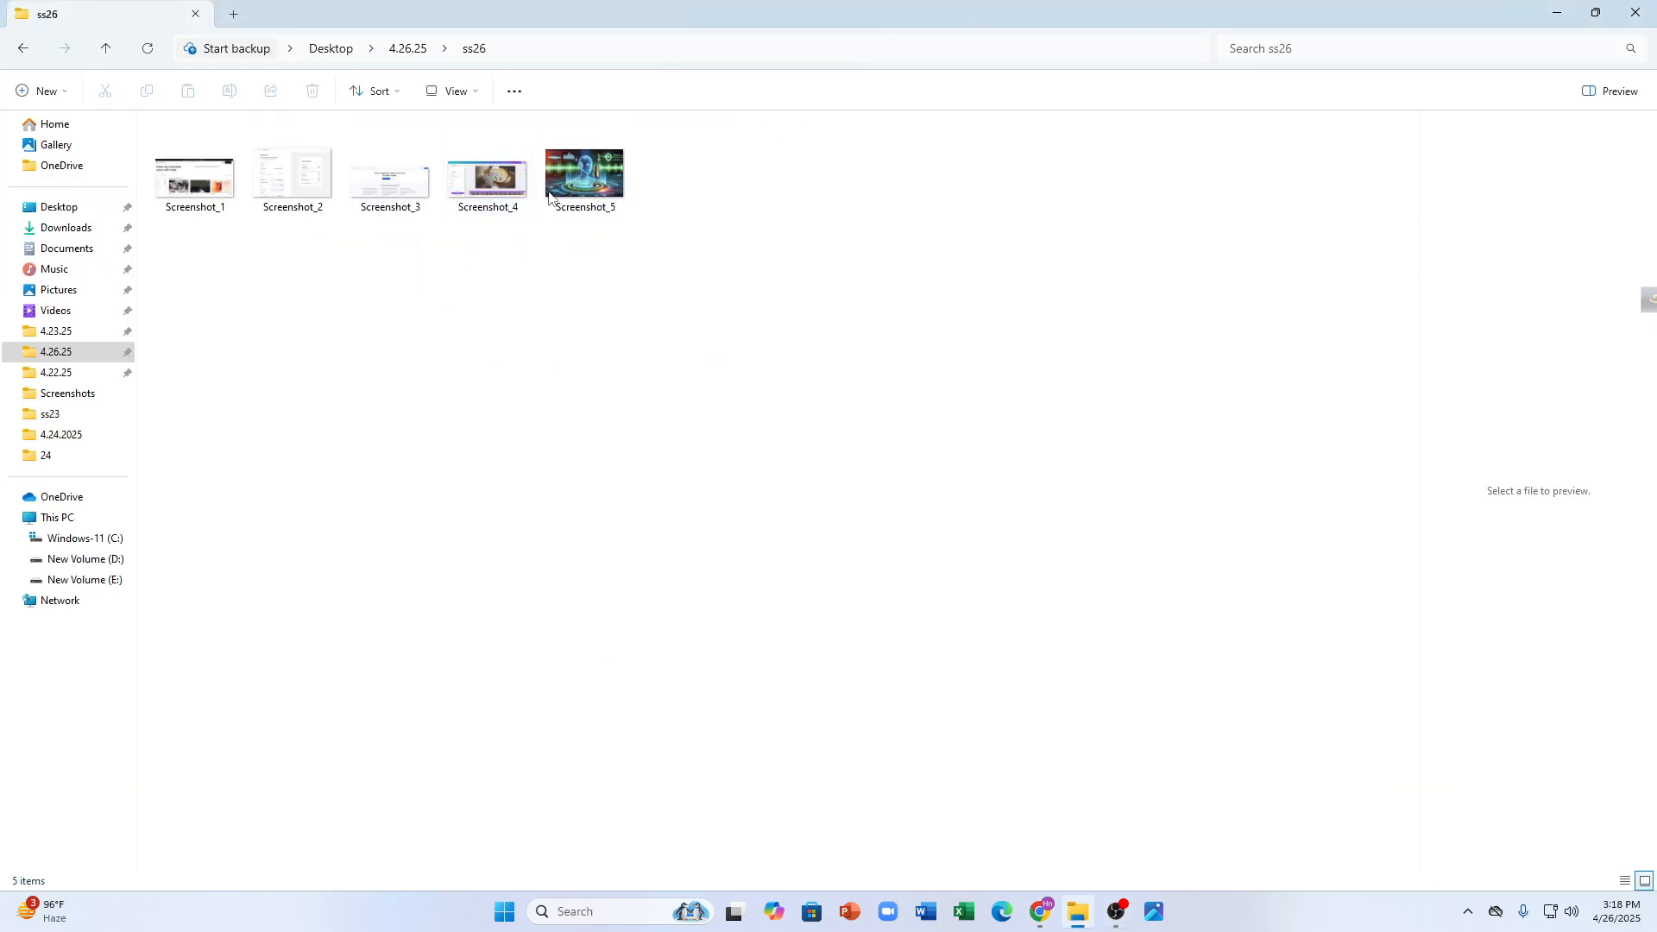
drag(553, 197, 1131, 644)
- Drag the text-and-screenshot column to the right half of the section's grid
scroll(567, 502, down, 4)
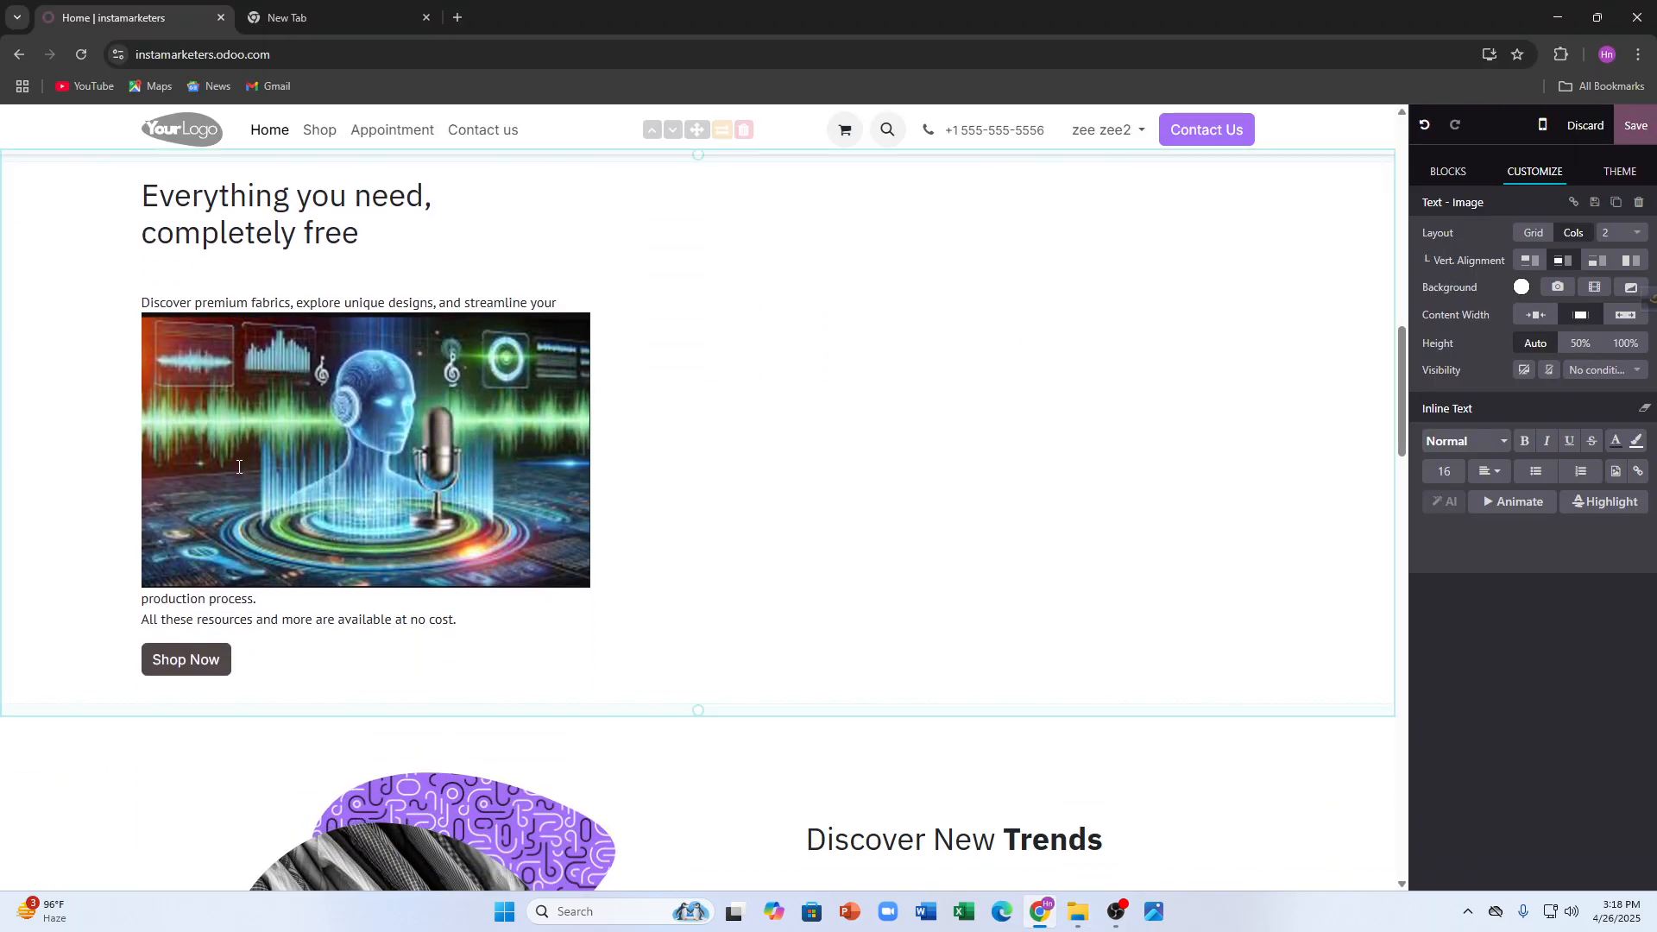
click(567, 502)
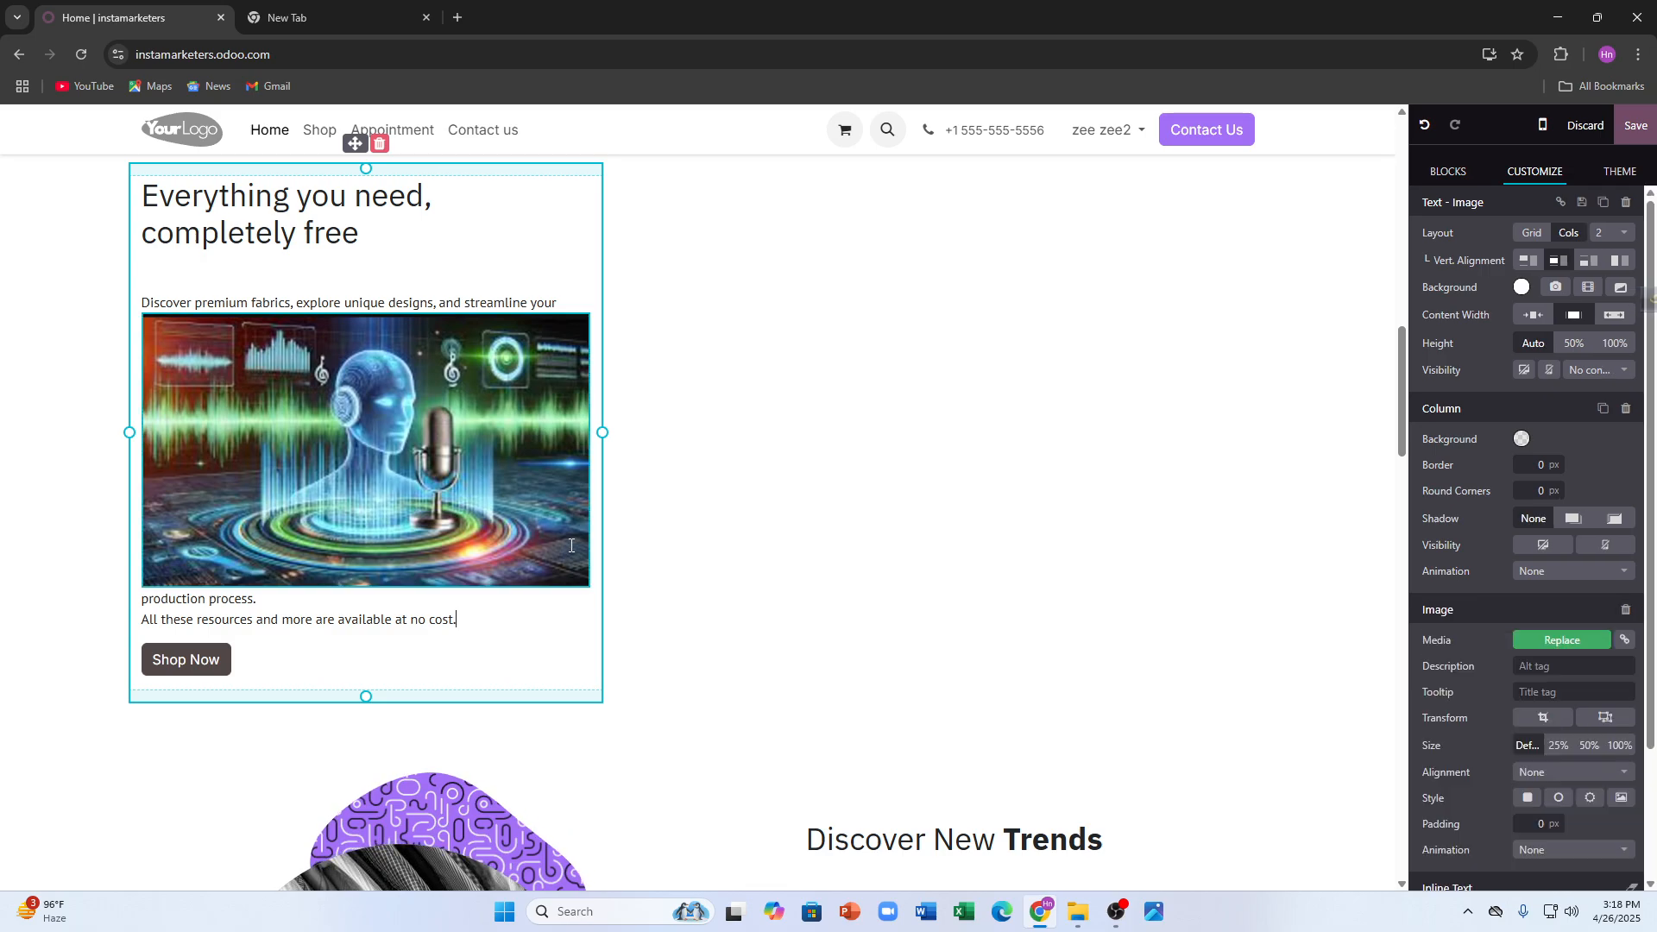
drag(566, 503, 1137, 416)
- Try narrow and regular Content Width on the section, ending on full width
click(536, 459)
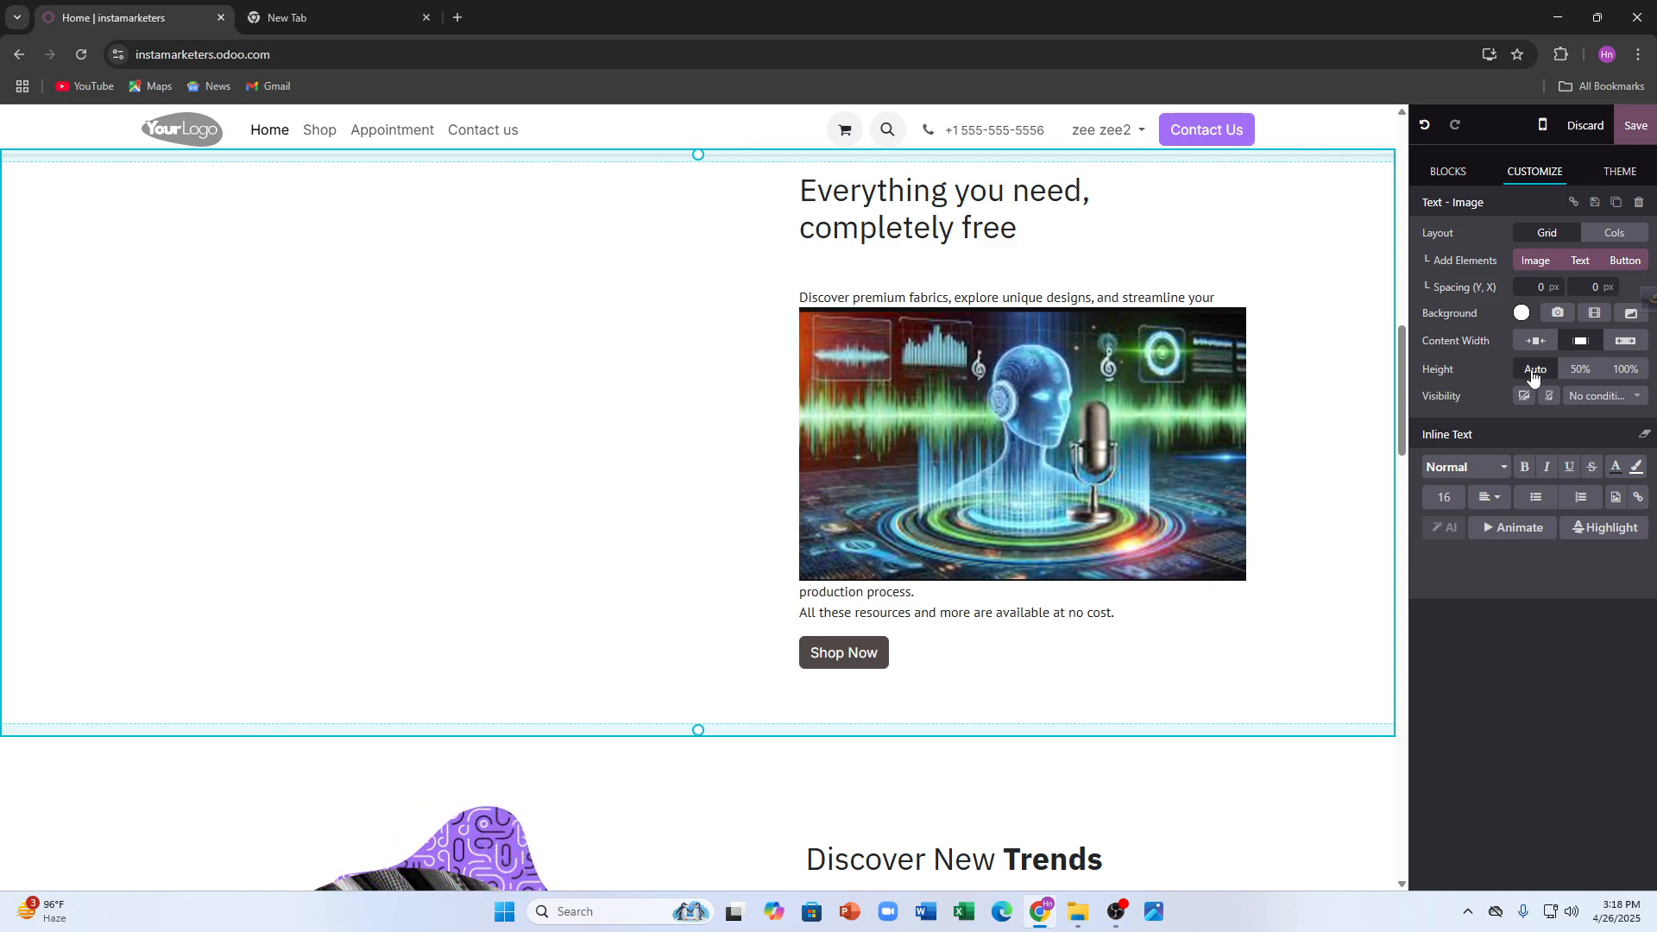
click(1541, 343)
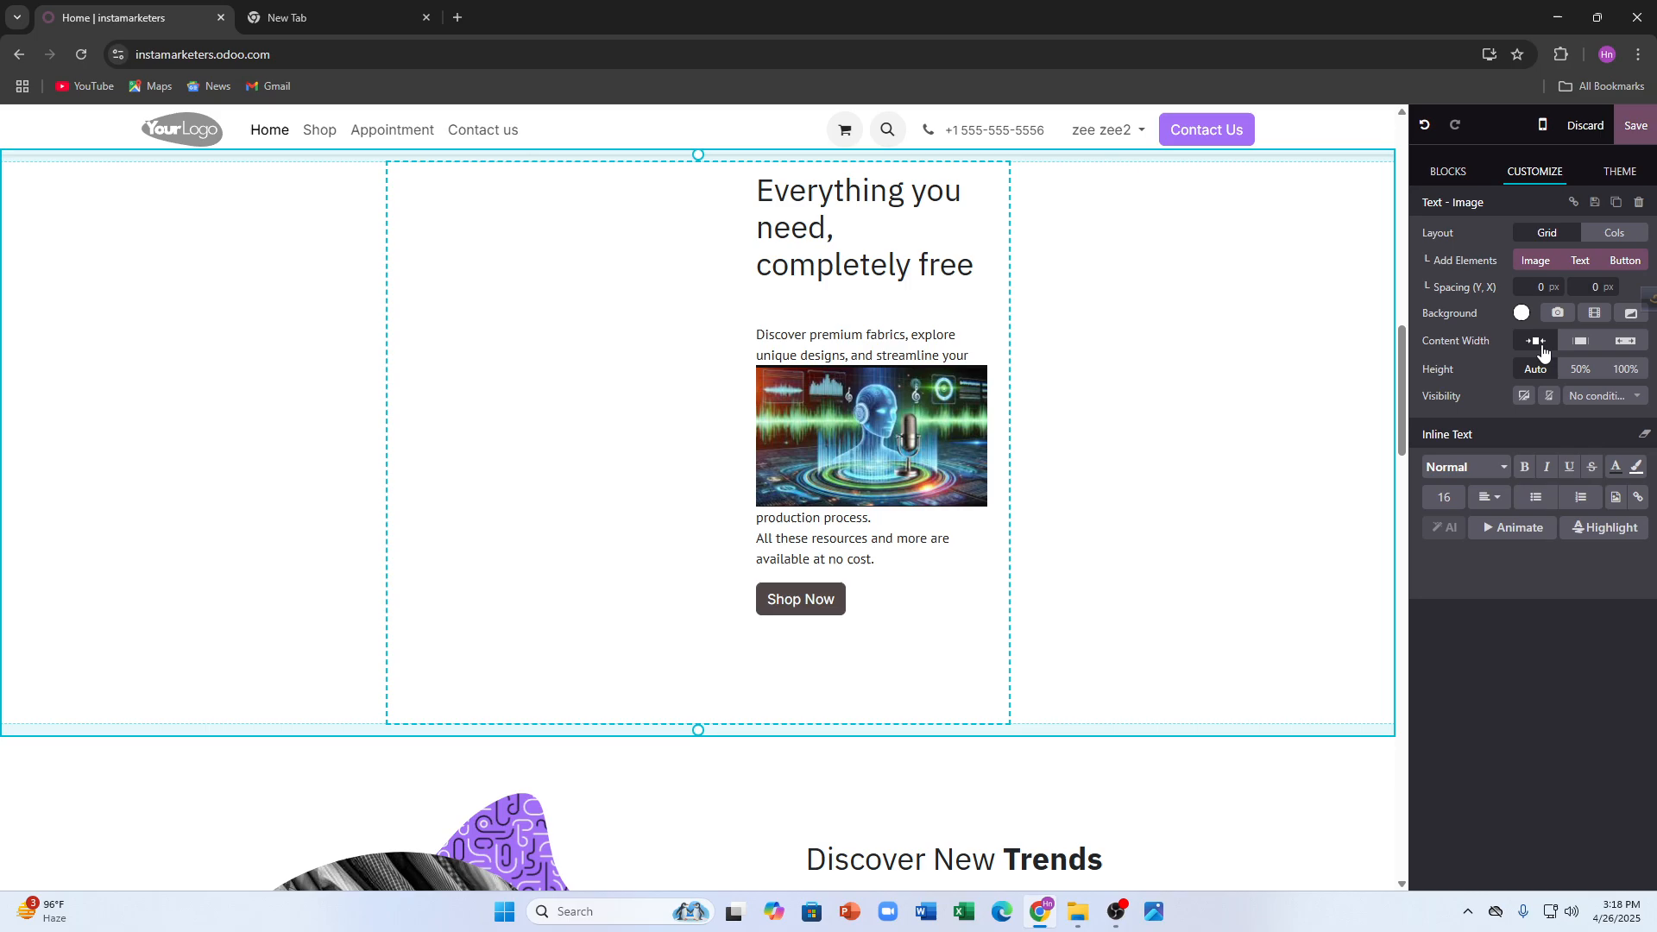
click(1581, 341)
click(1626, 342)
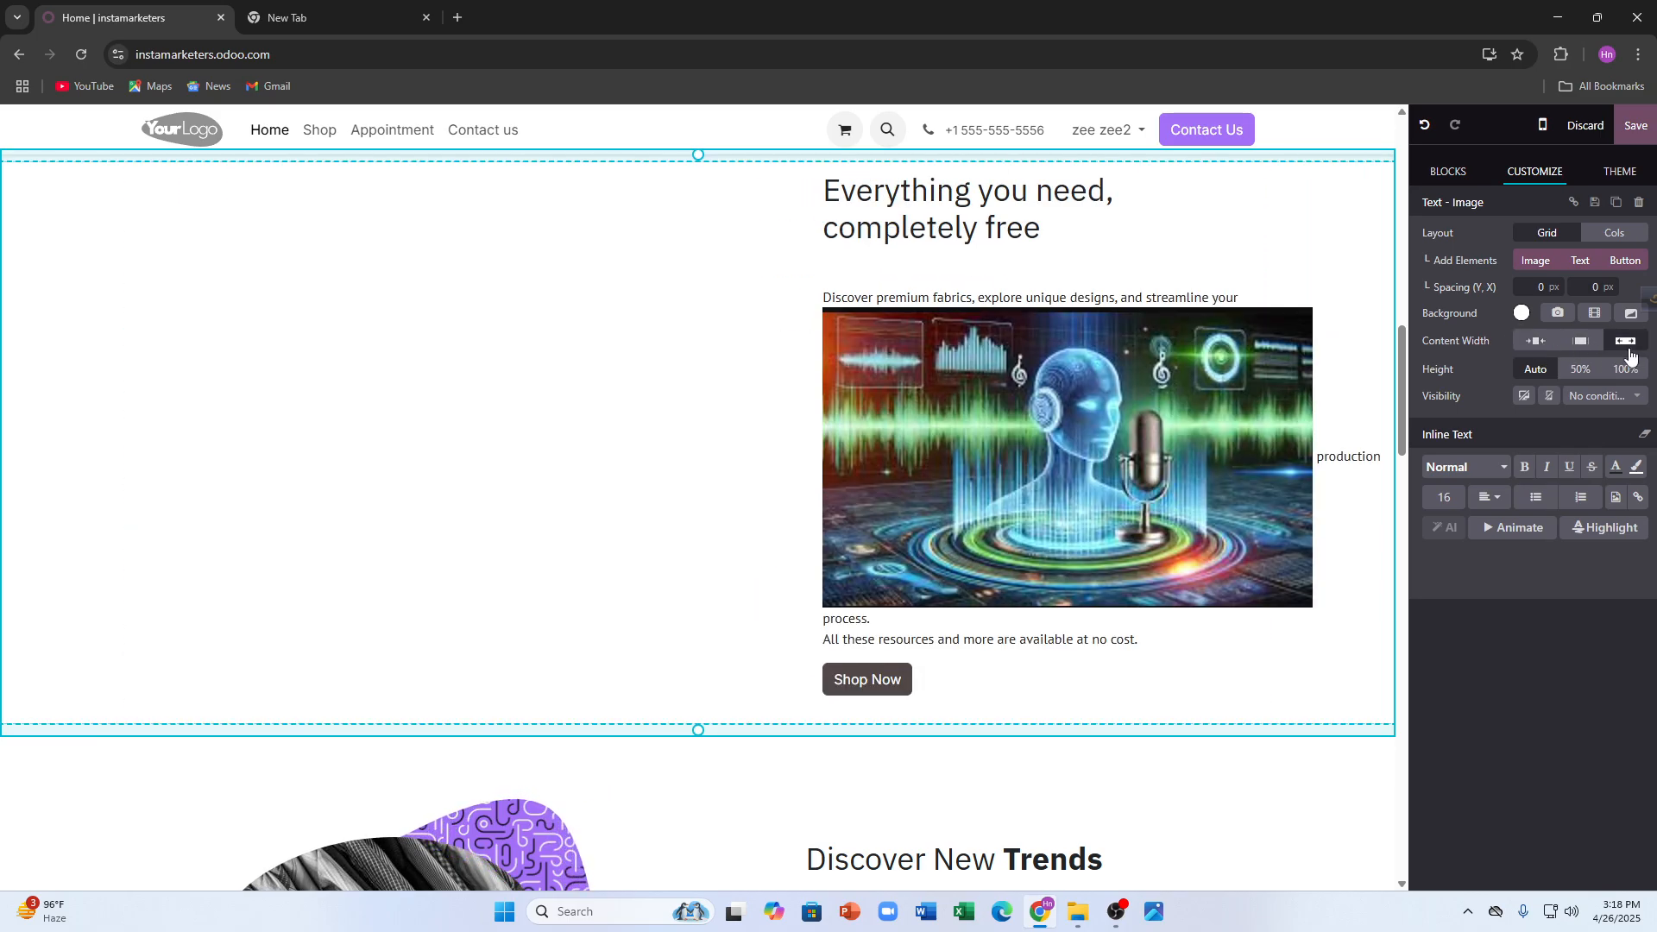
scroll(780, 524, down, 6)
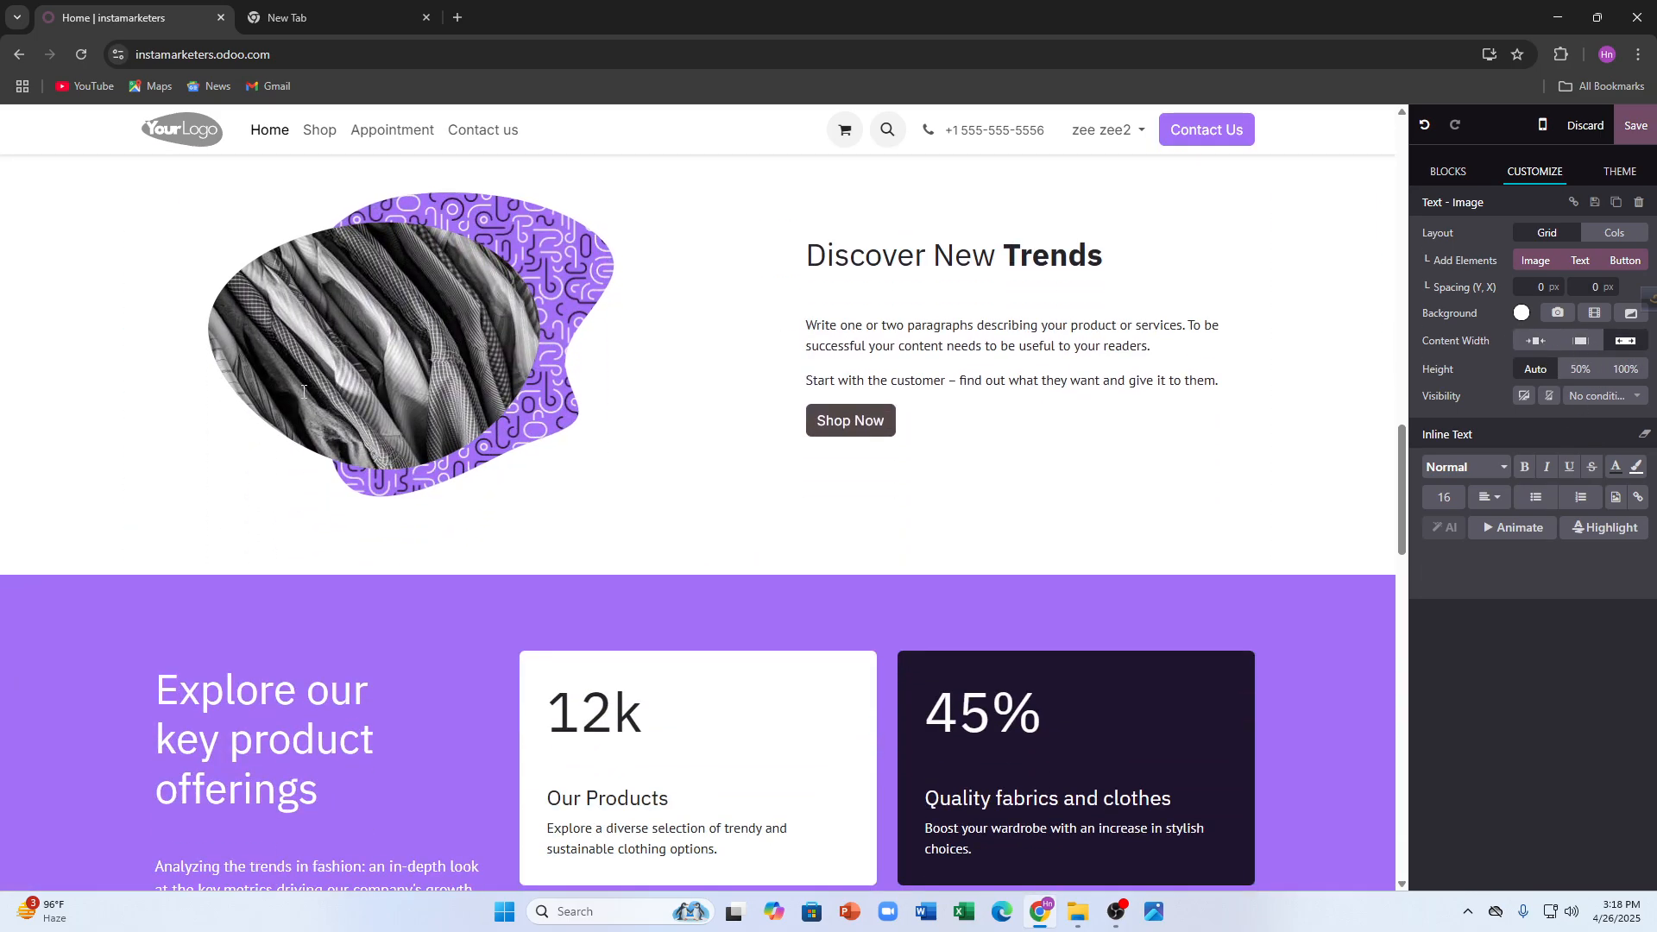
- Select the Discover New Trends image, try and cancel a crop, and remove its column's bottom padding
click(414, 388)
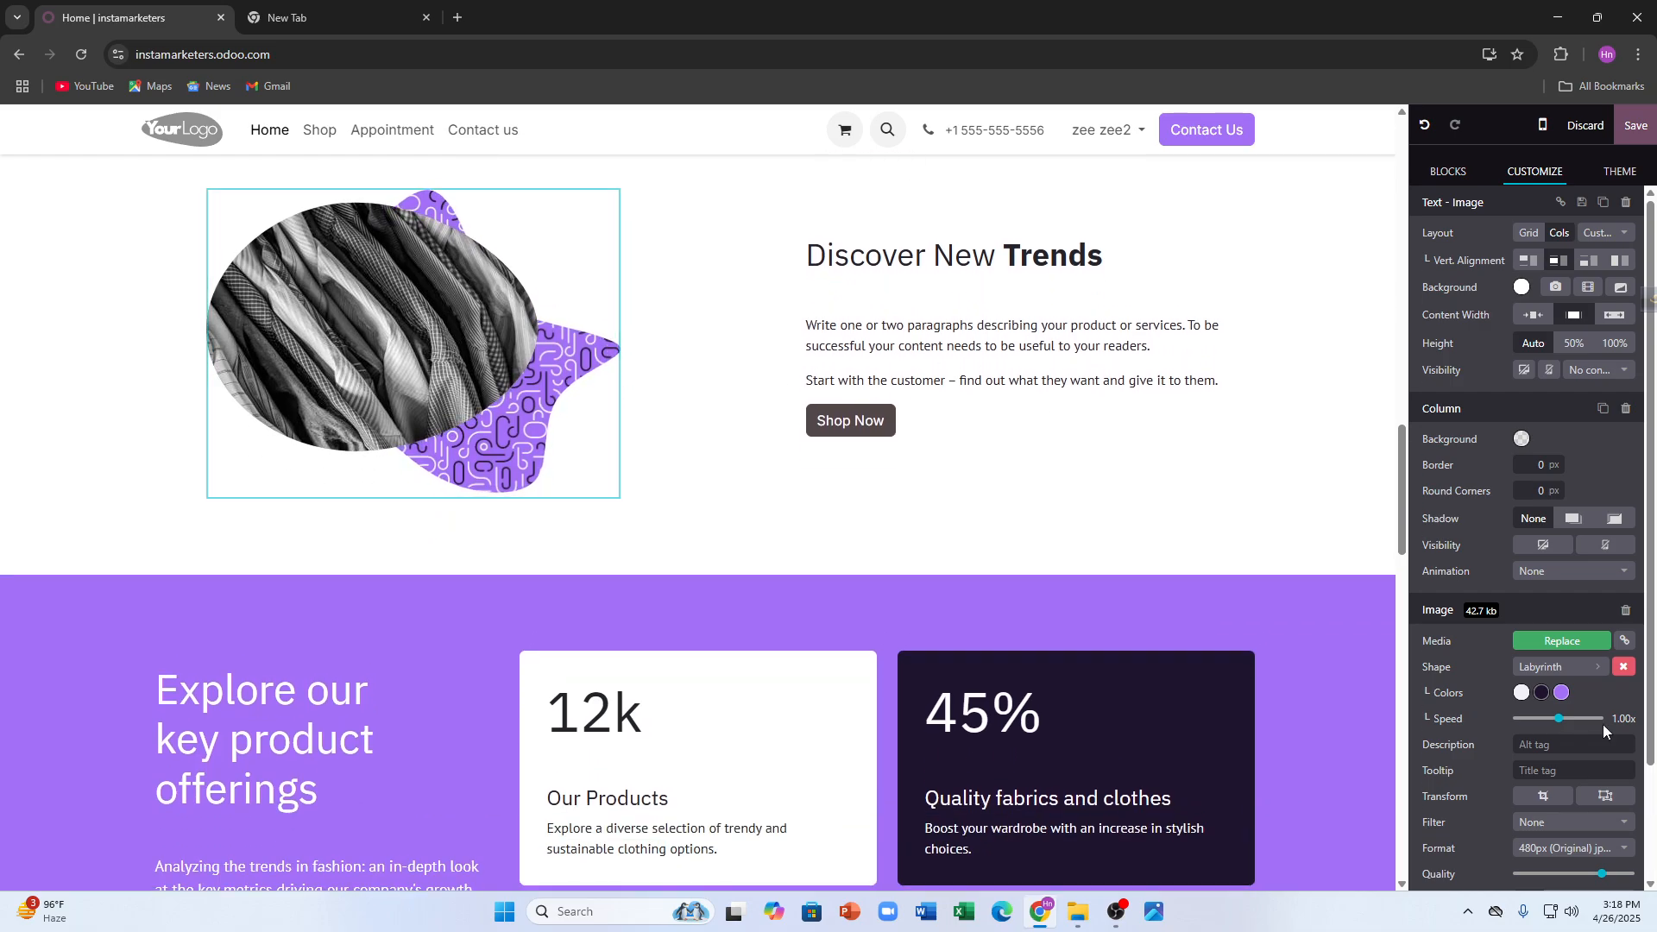
scroll(1579, 682, down, 2)
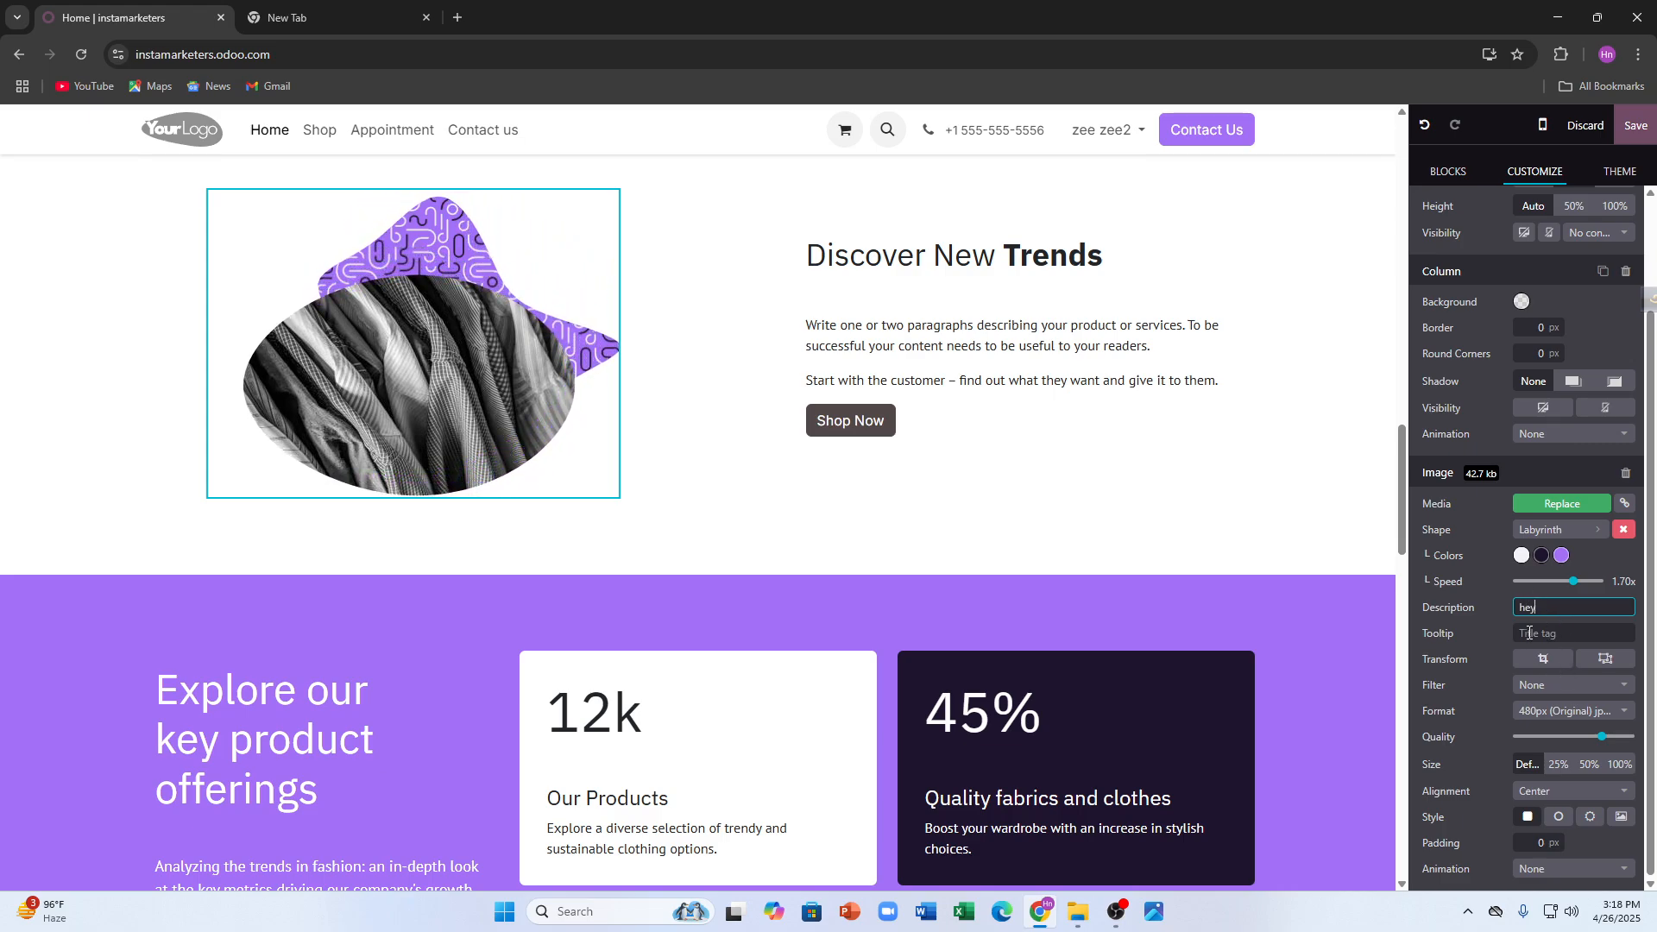
click(1529, 633)
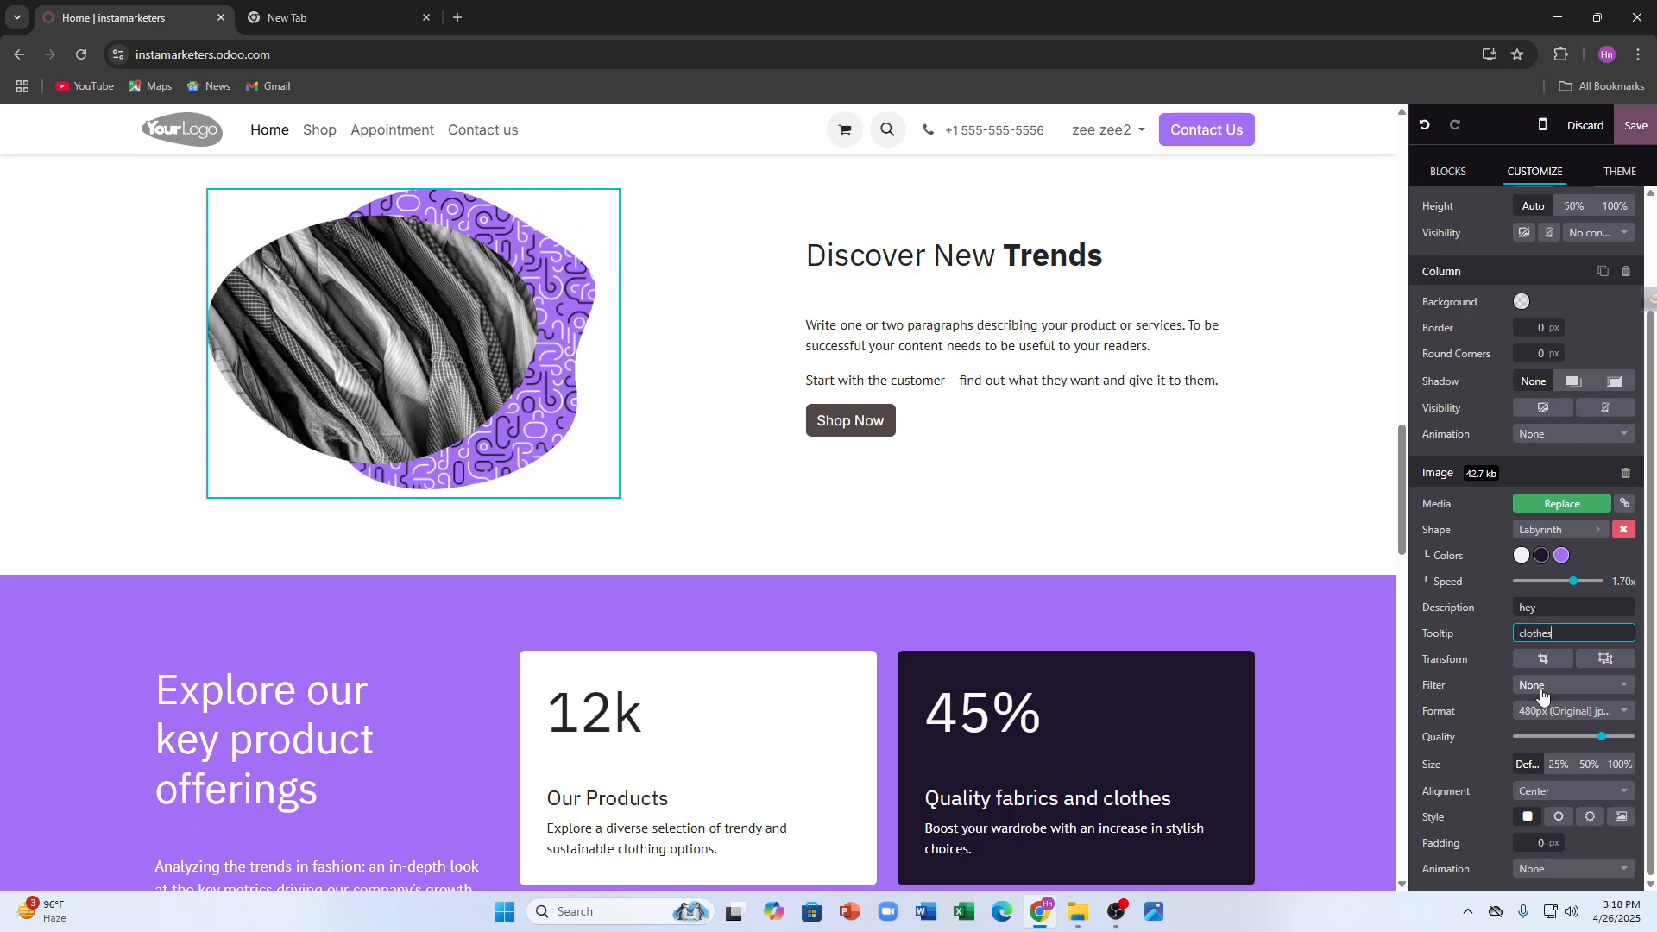
click(1541, 663)
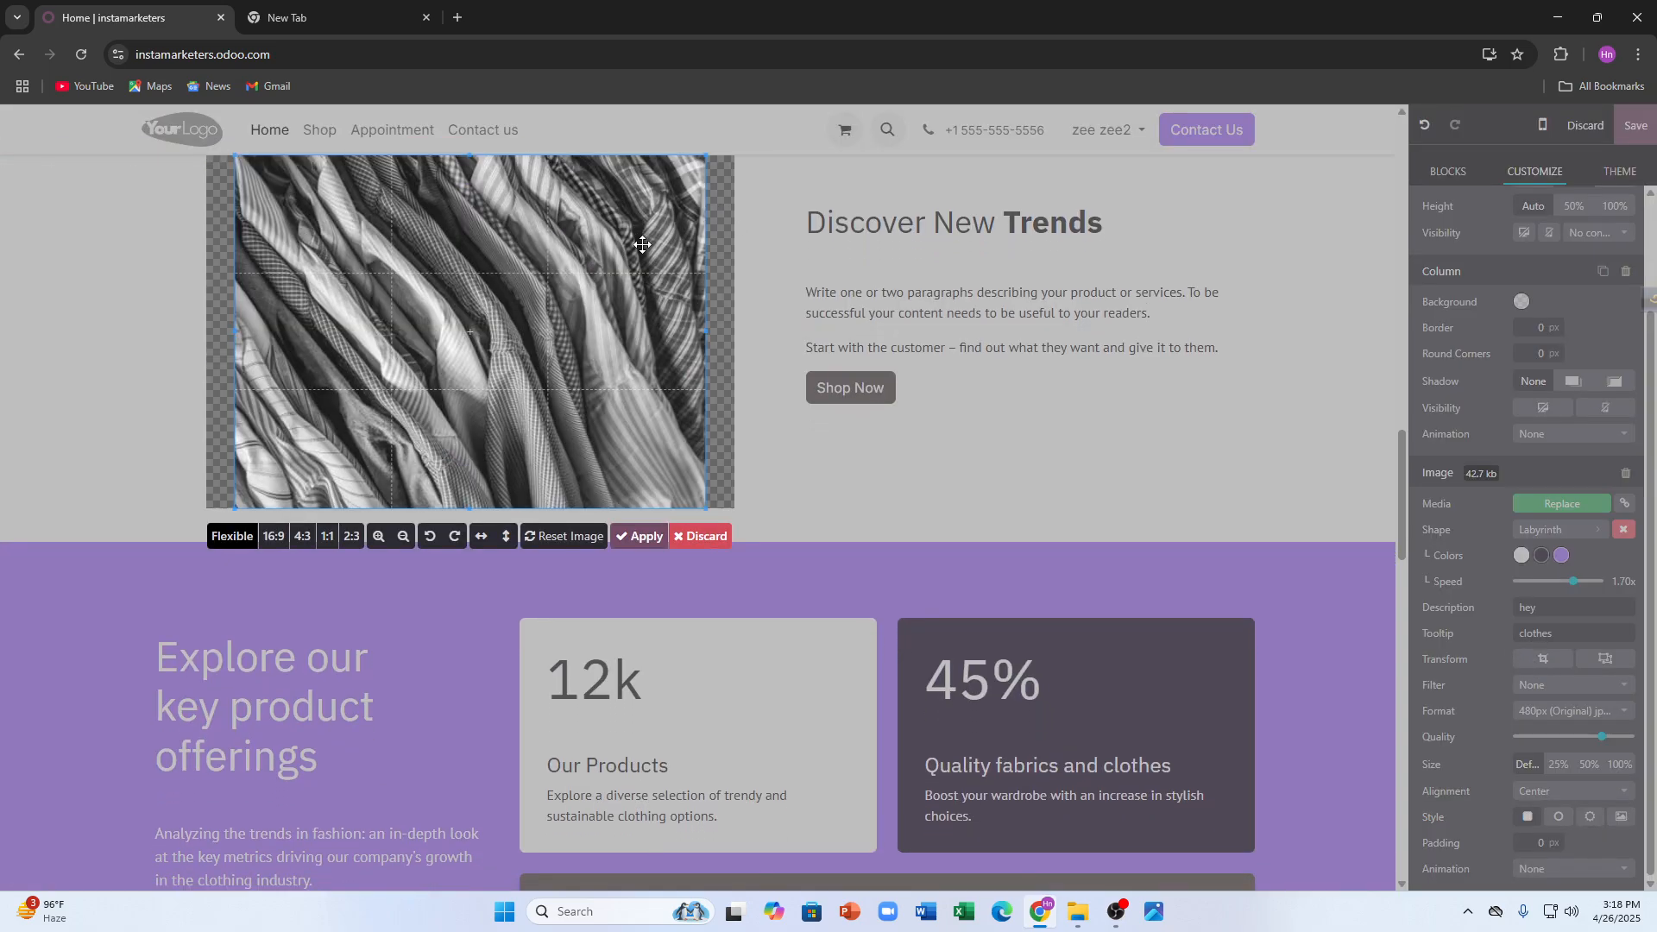
click(1544, 588)
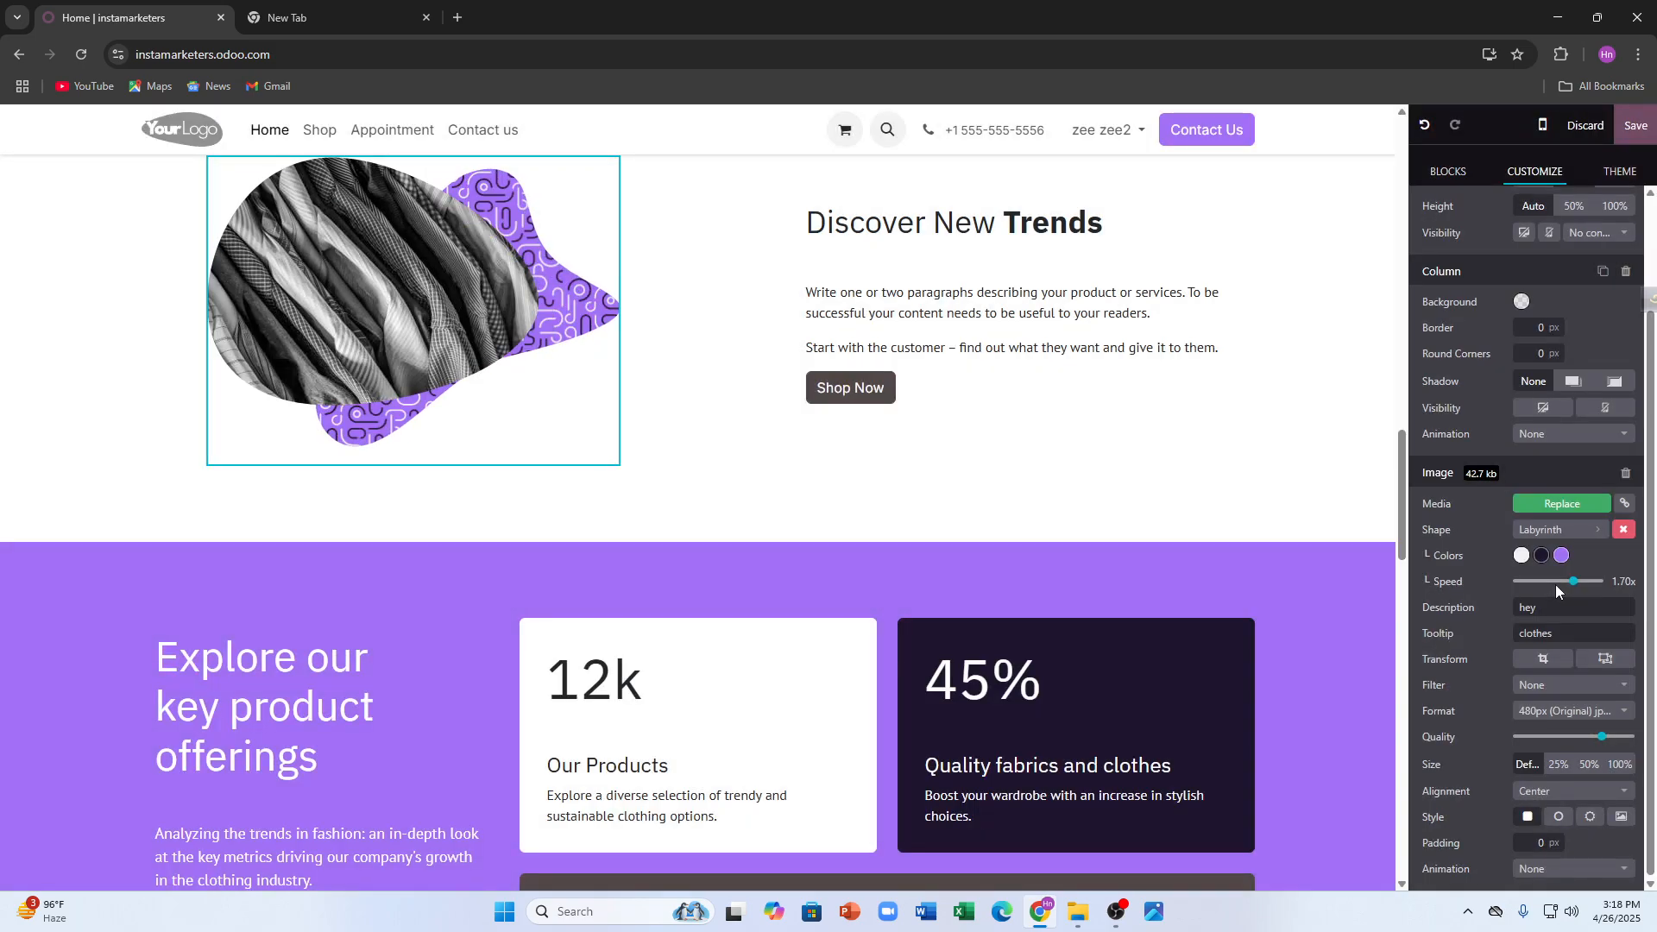
drag(418, 483, 412, 460)
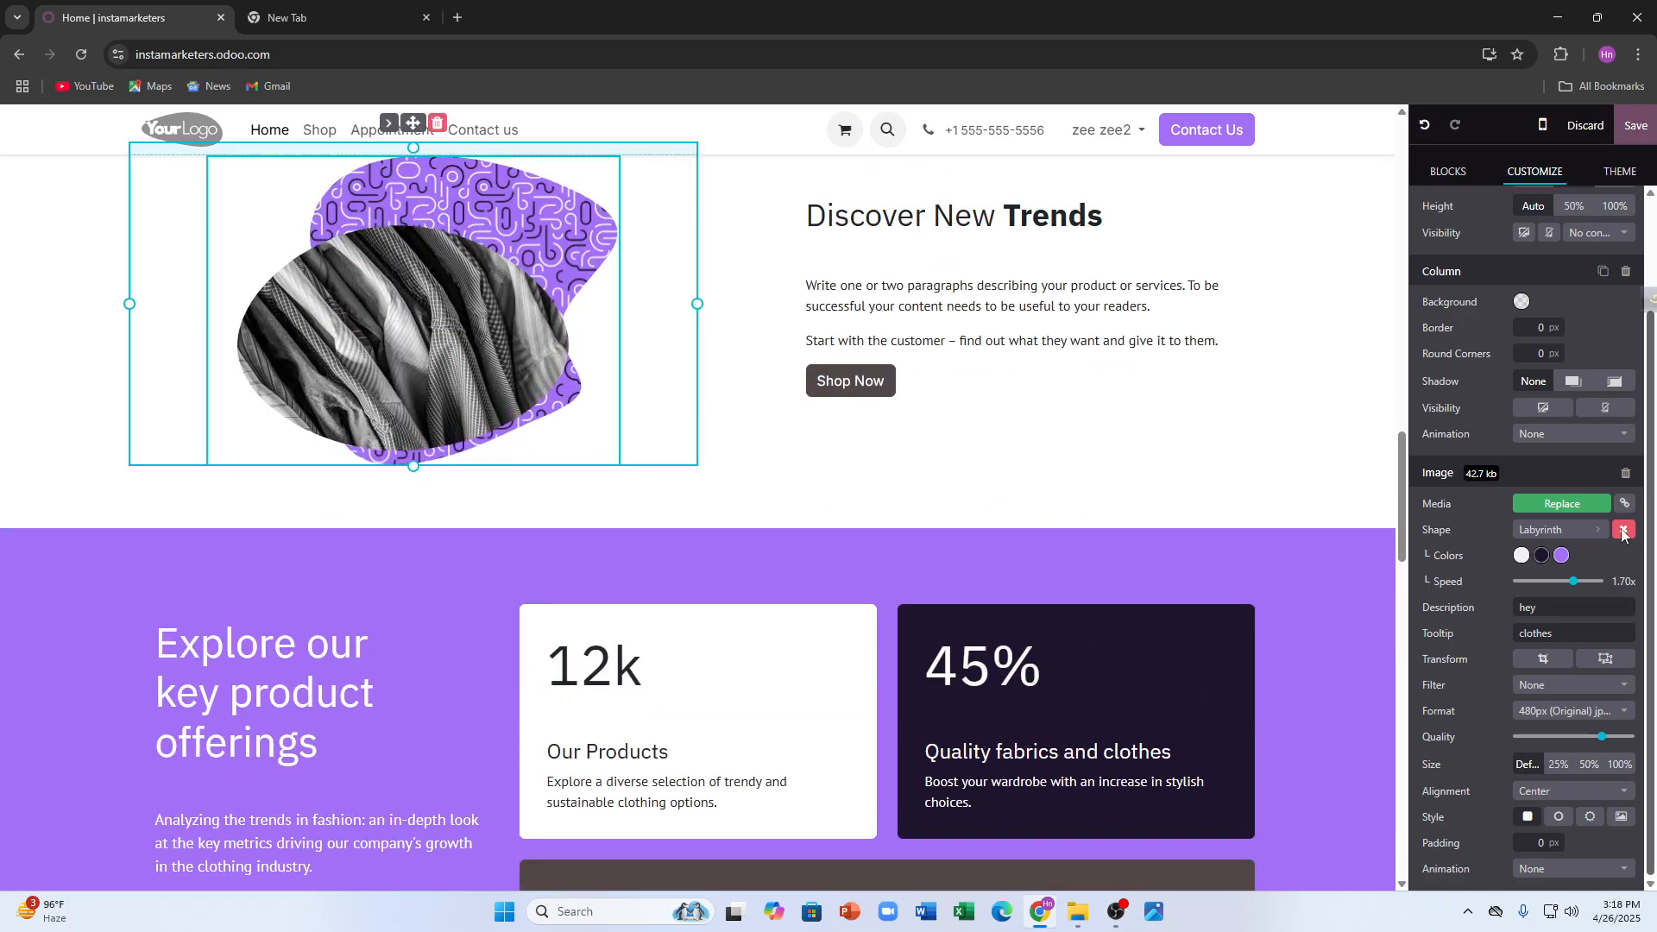
click(1522, 304)
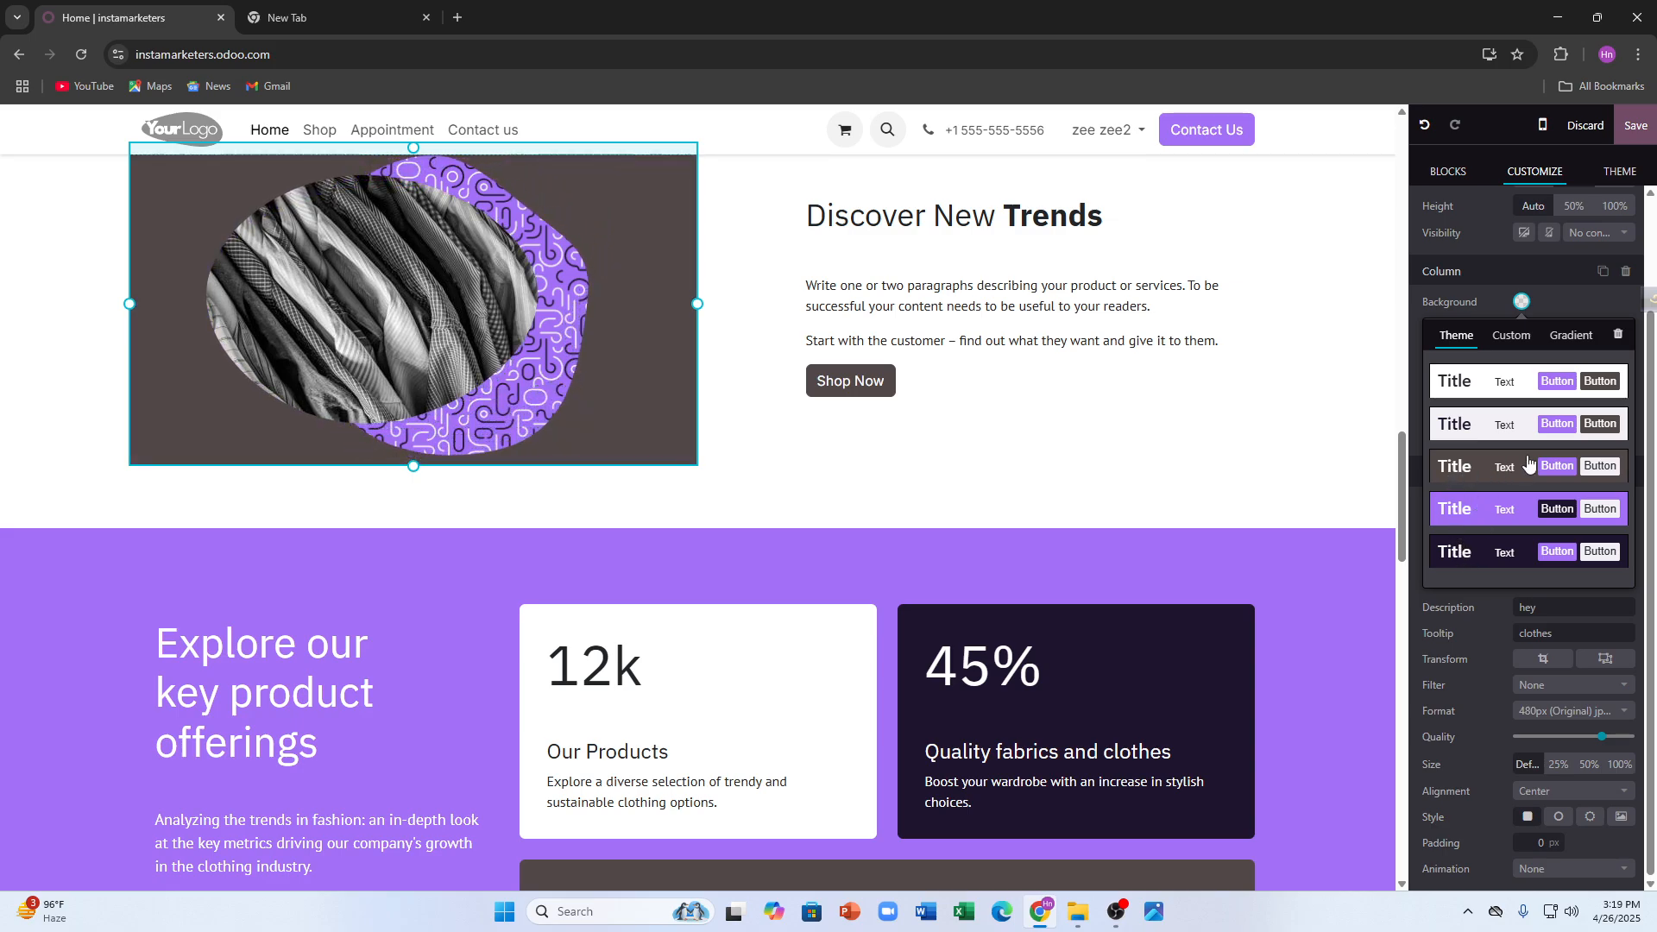
- Give the image column the dark-brown preset and set the theme's light colour to red #E93A3A
click(1575, 470)
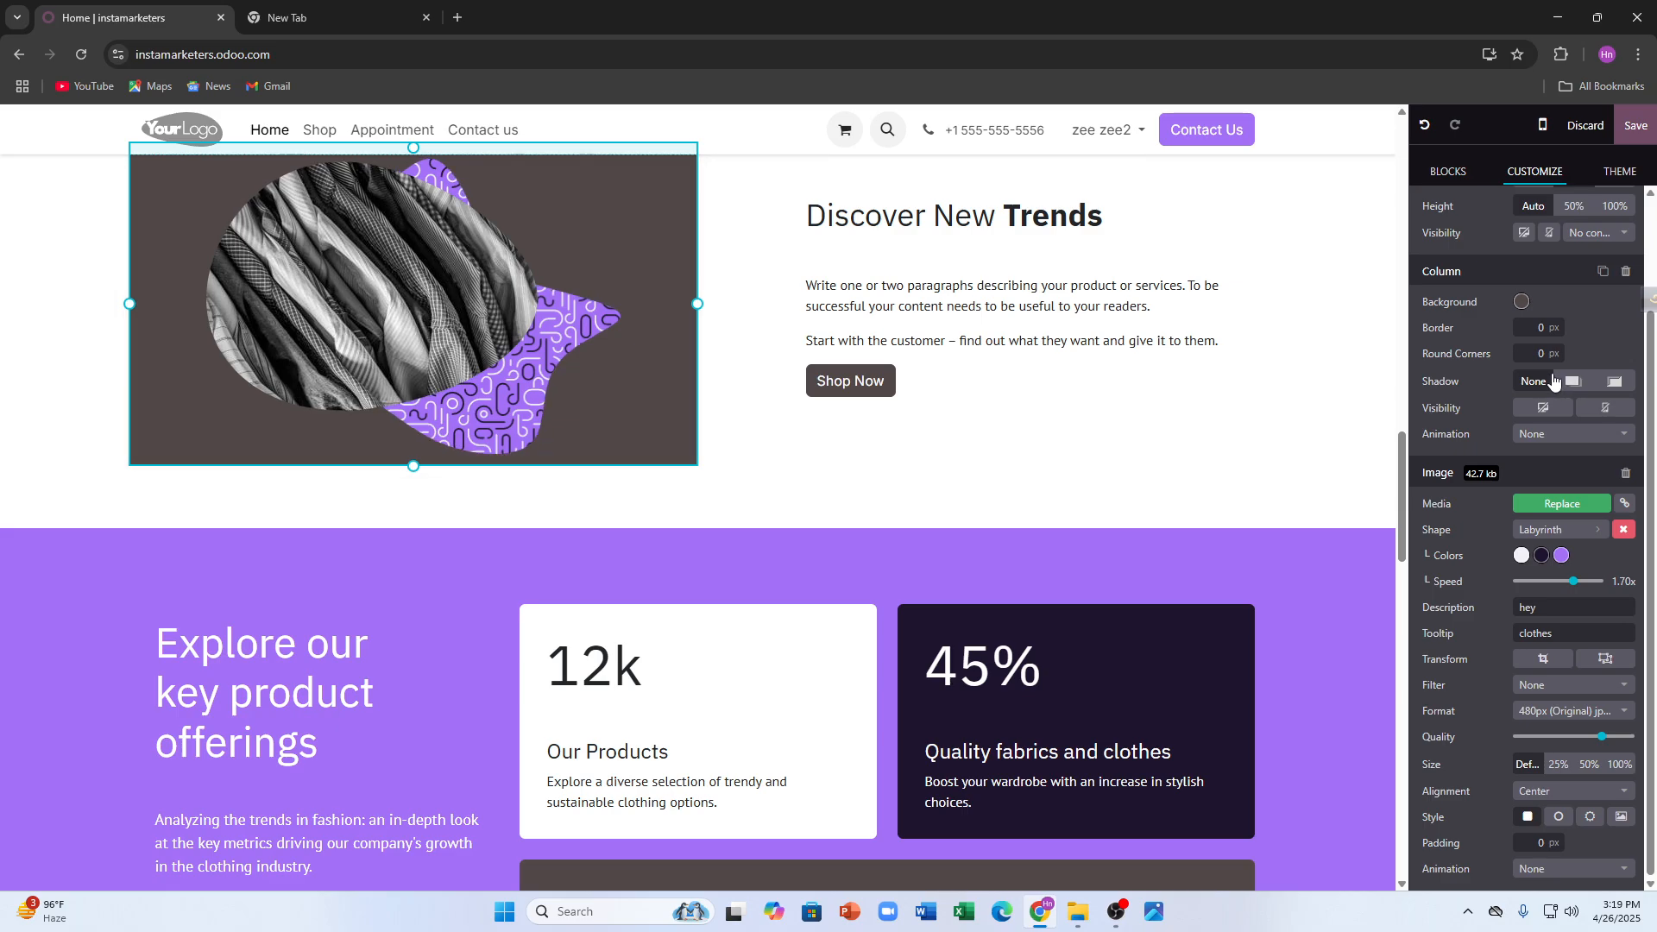
click(1595, 177)
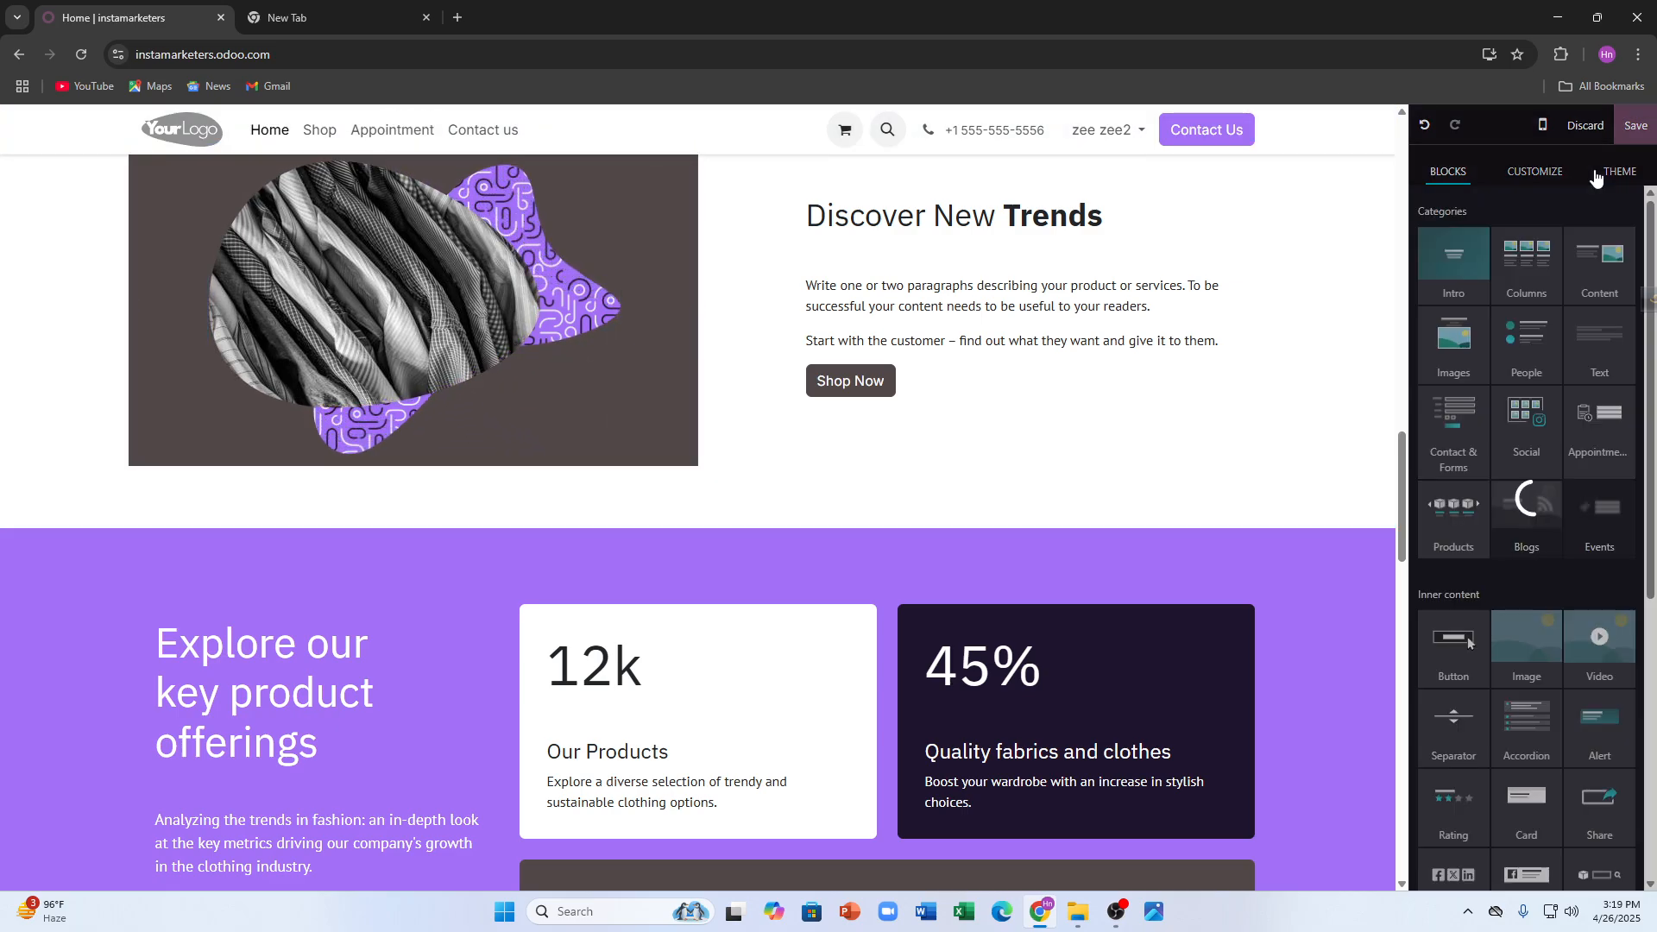
click(1526, 255)
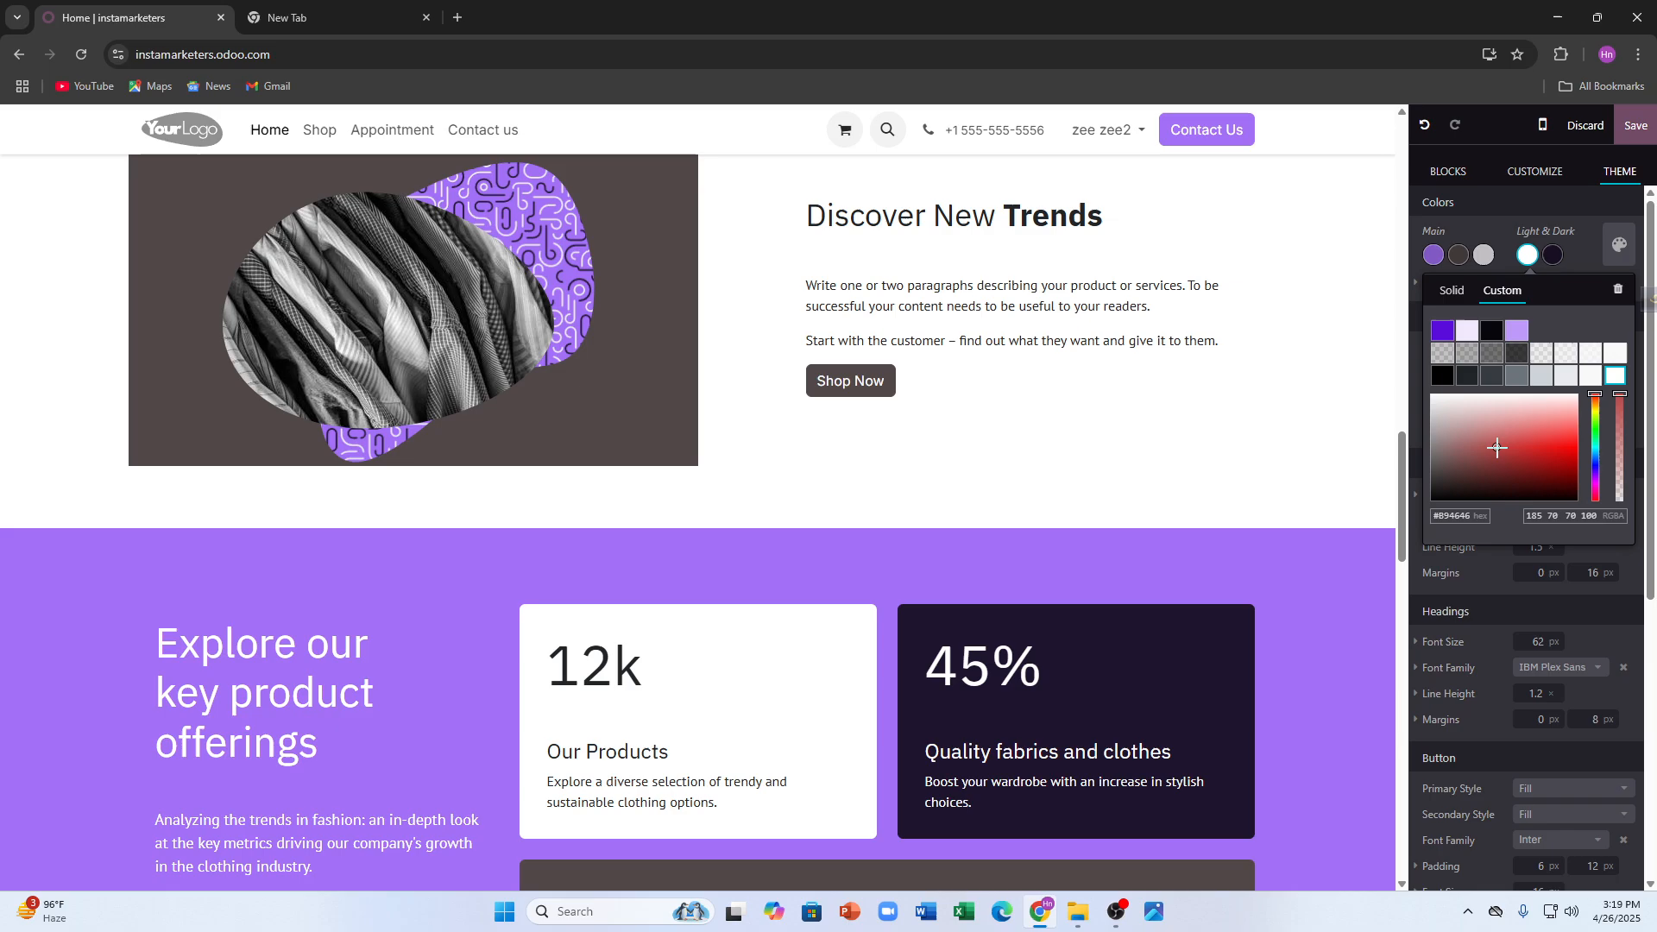
click(1547, 440)
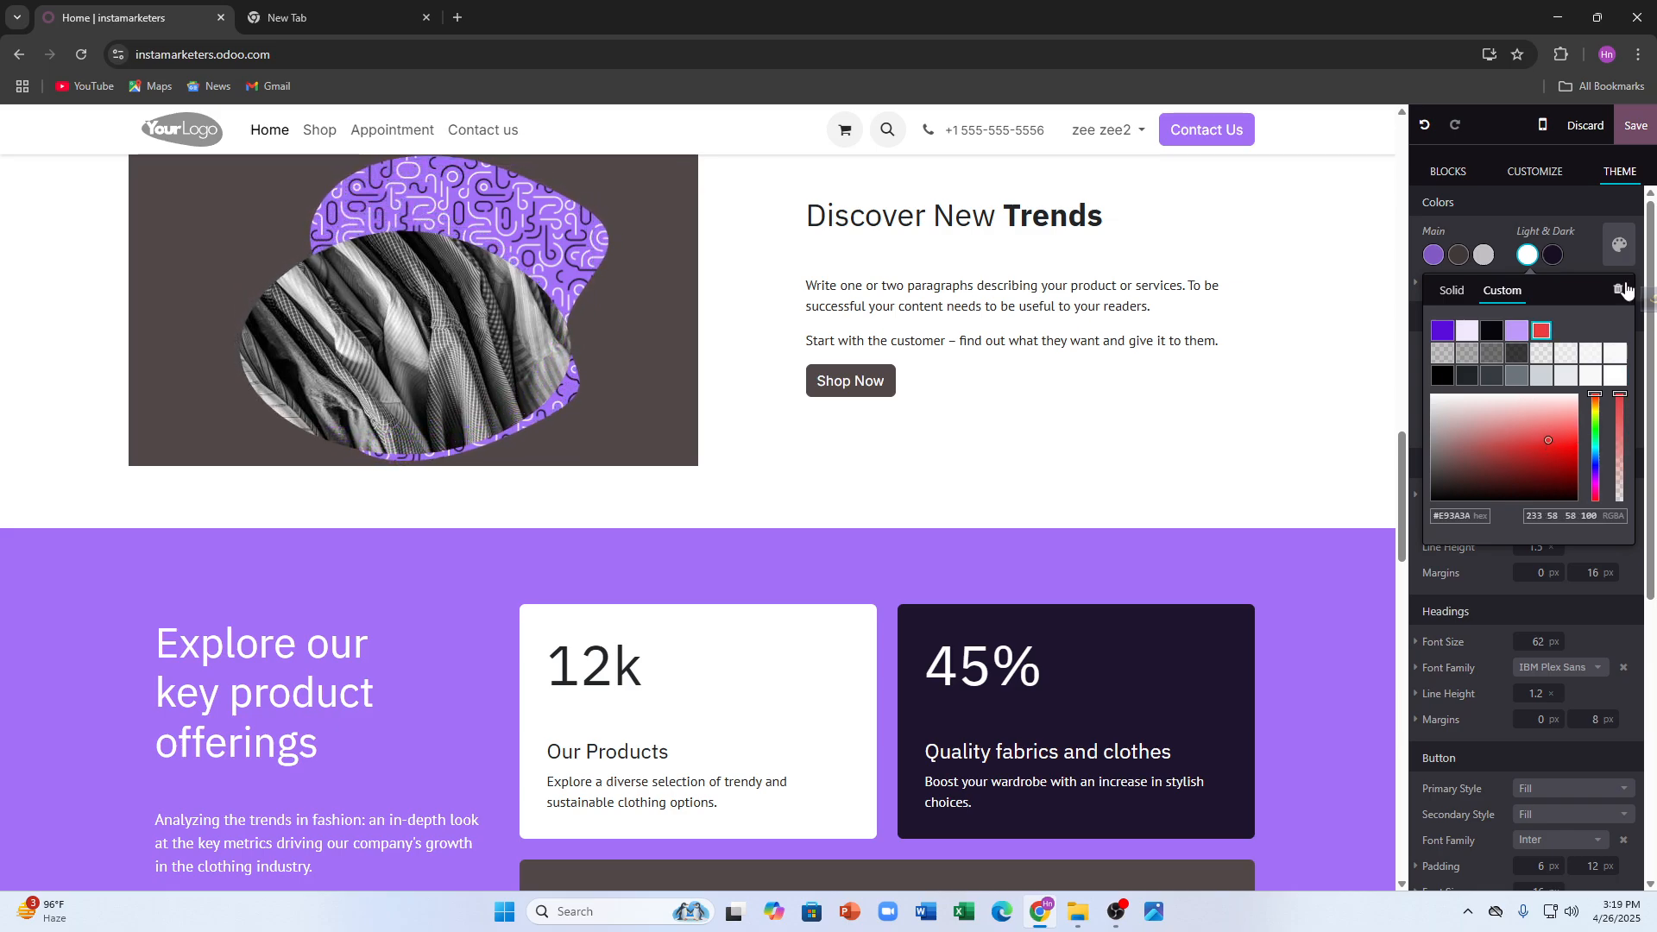
- Look through the input-field background colours and the custom colour palette
scroll(1596, 604, down, 5)
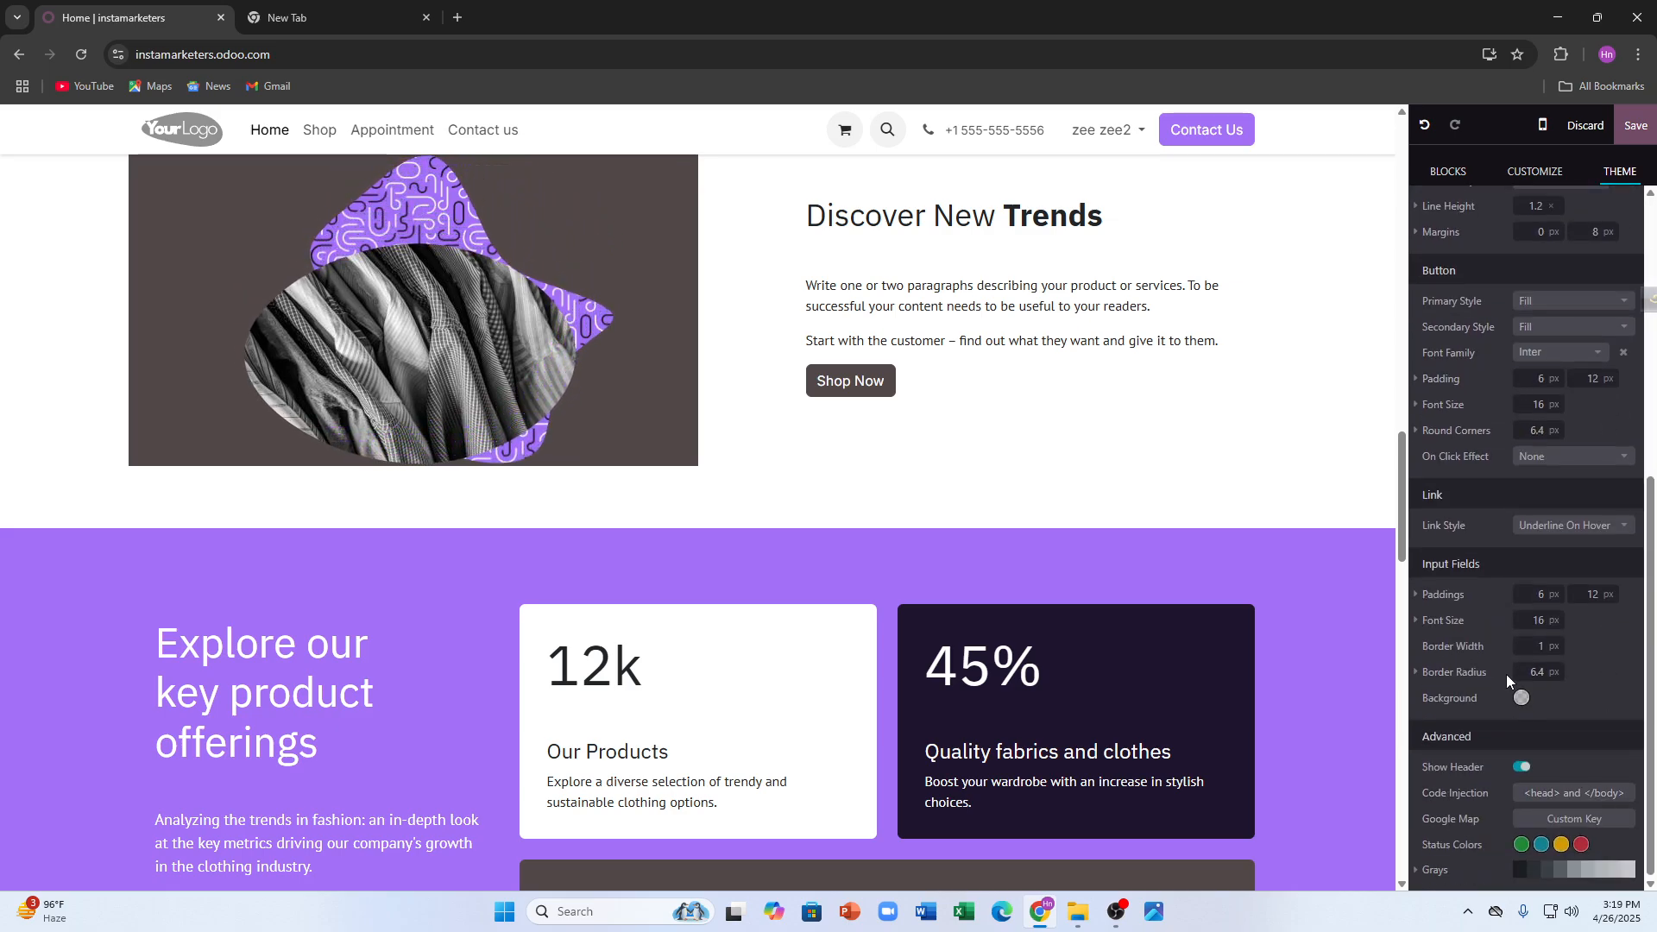
click(1521, 697)
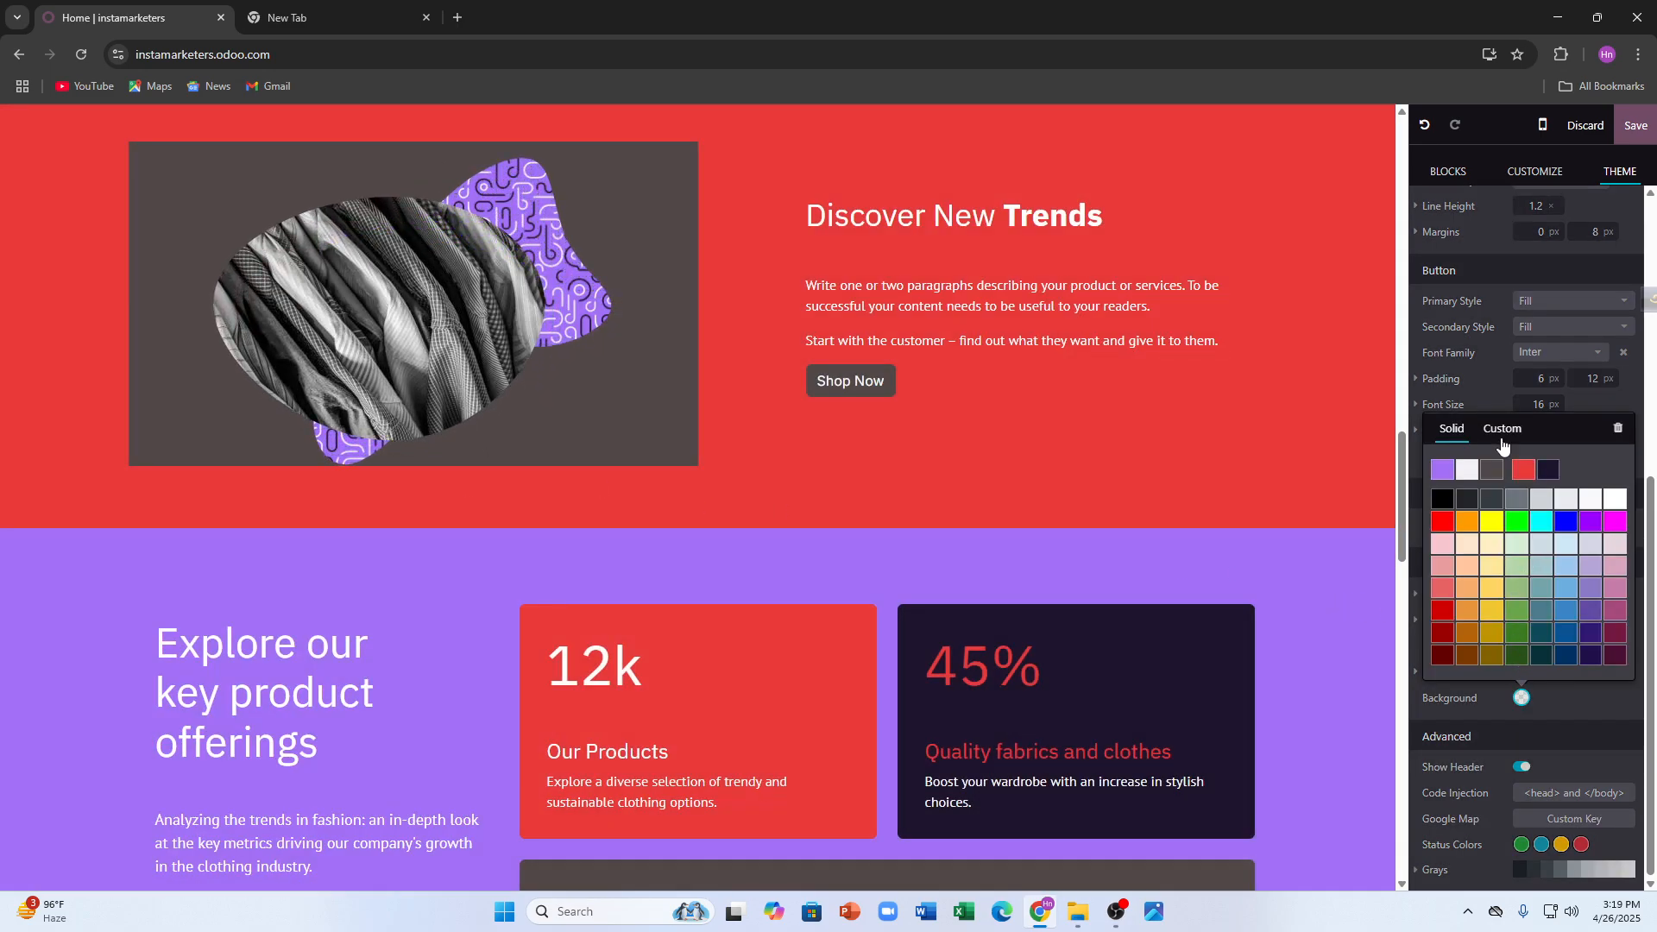
click(1492, 427)
click(1427, 169)
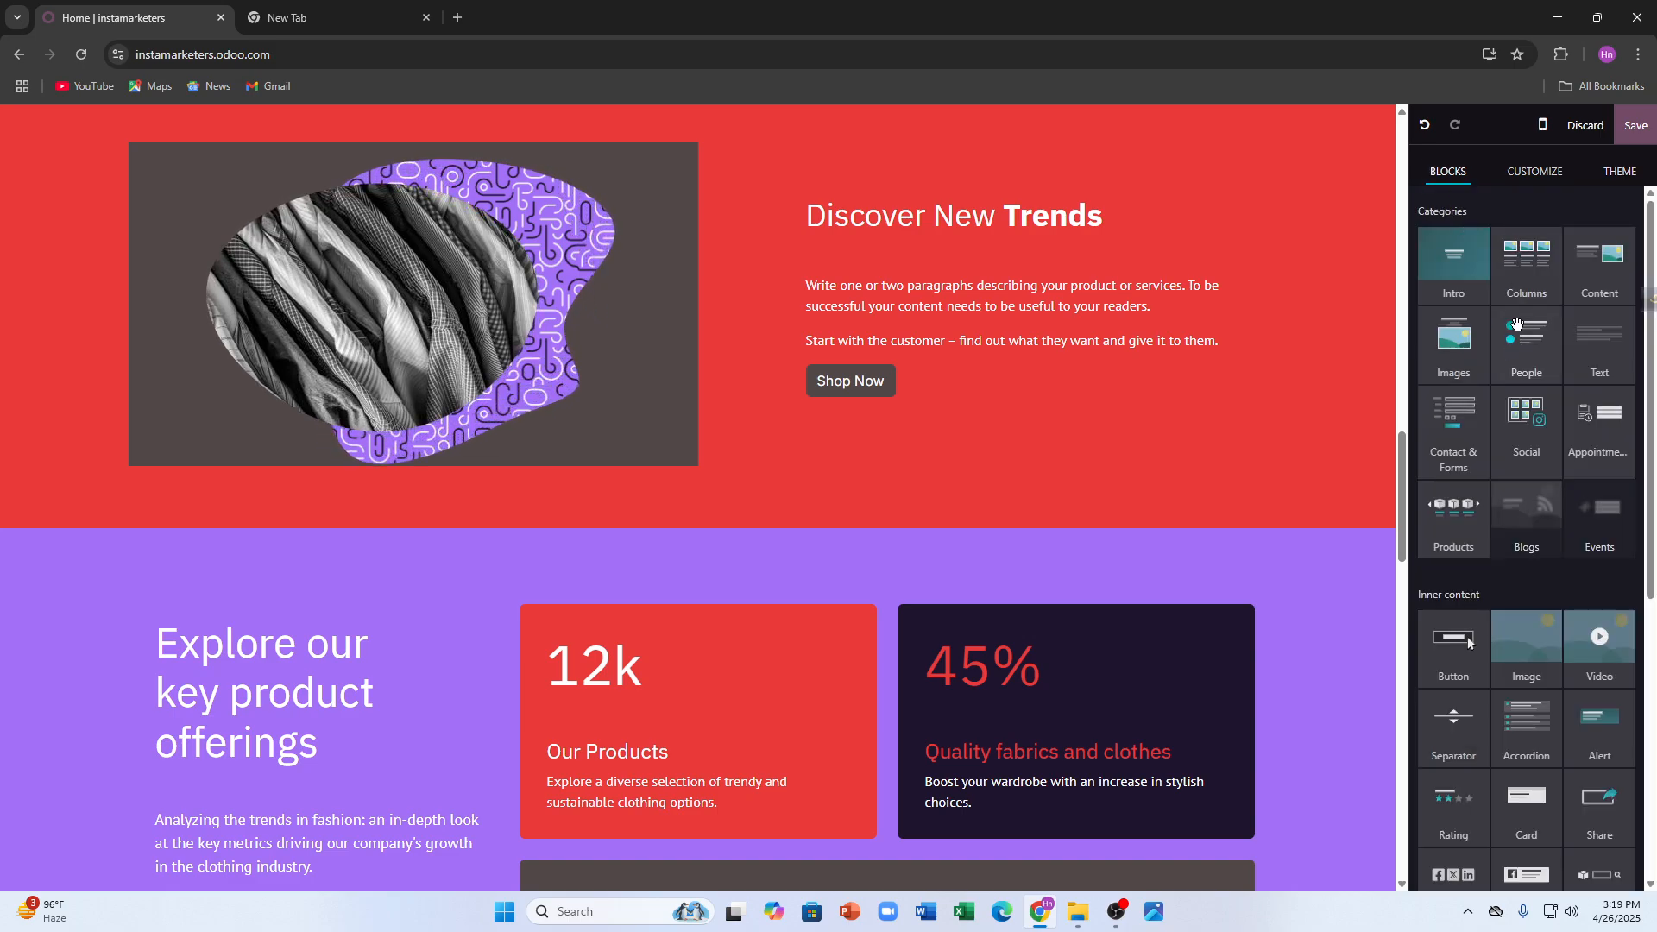
- Insert the Step Up Your Game block from the Images category below Discover New Trends
click(1459, 350)
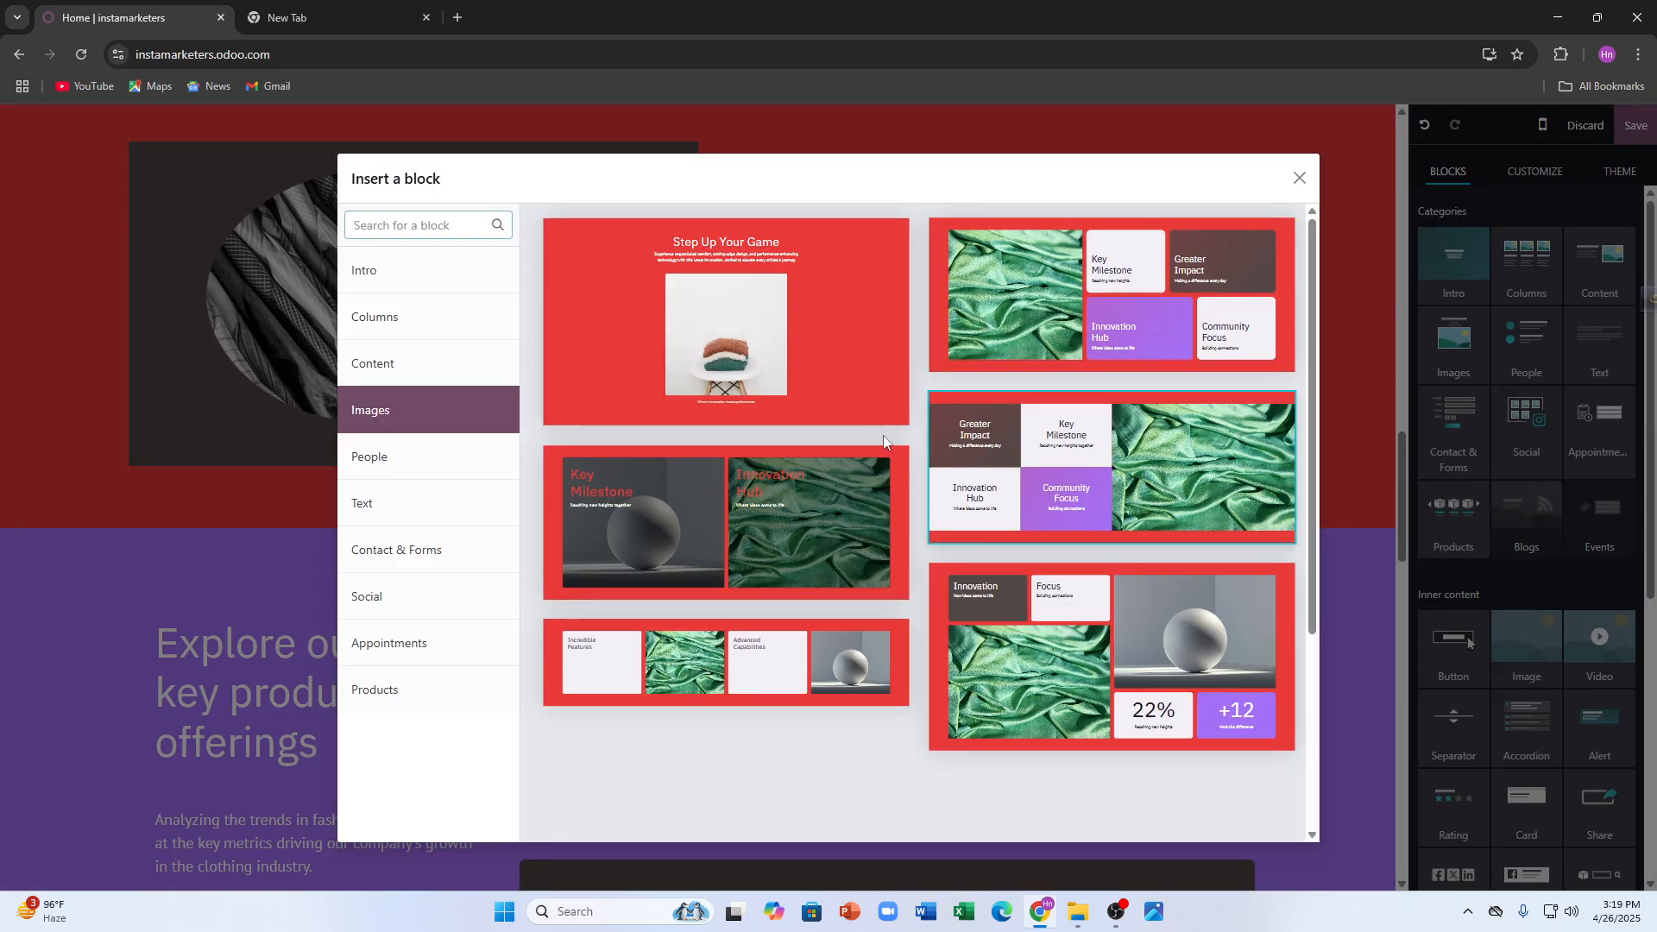
click(726, 339)
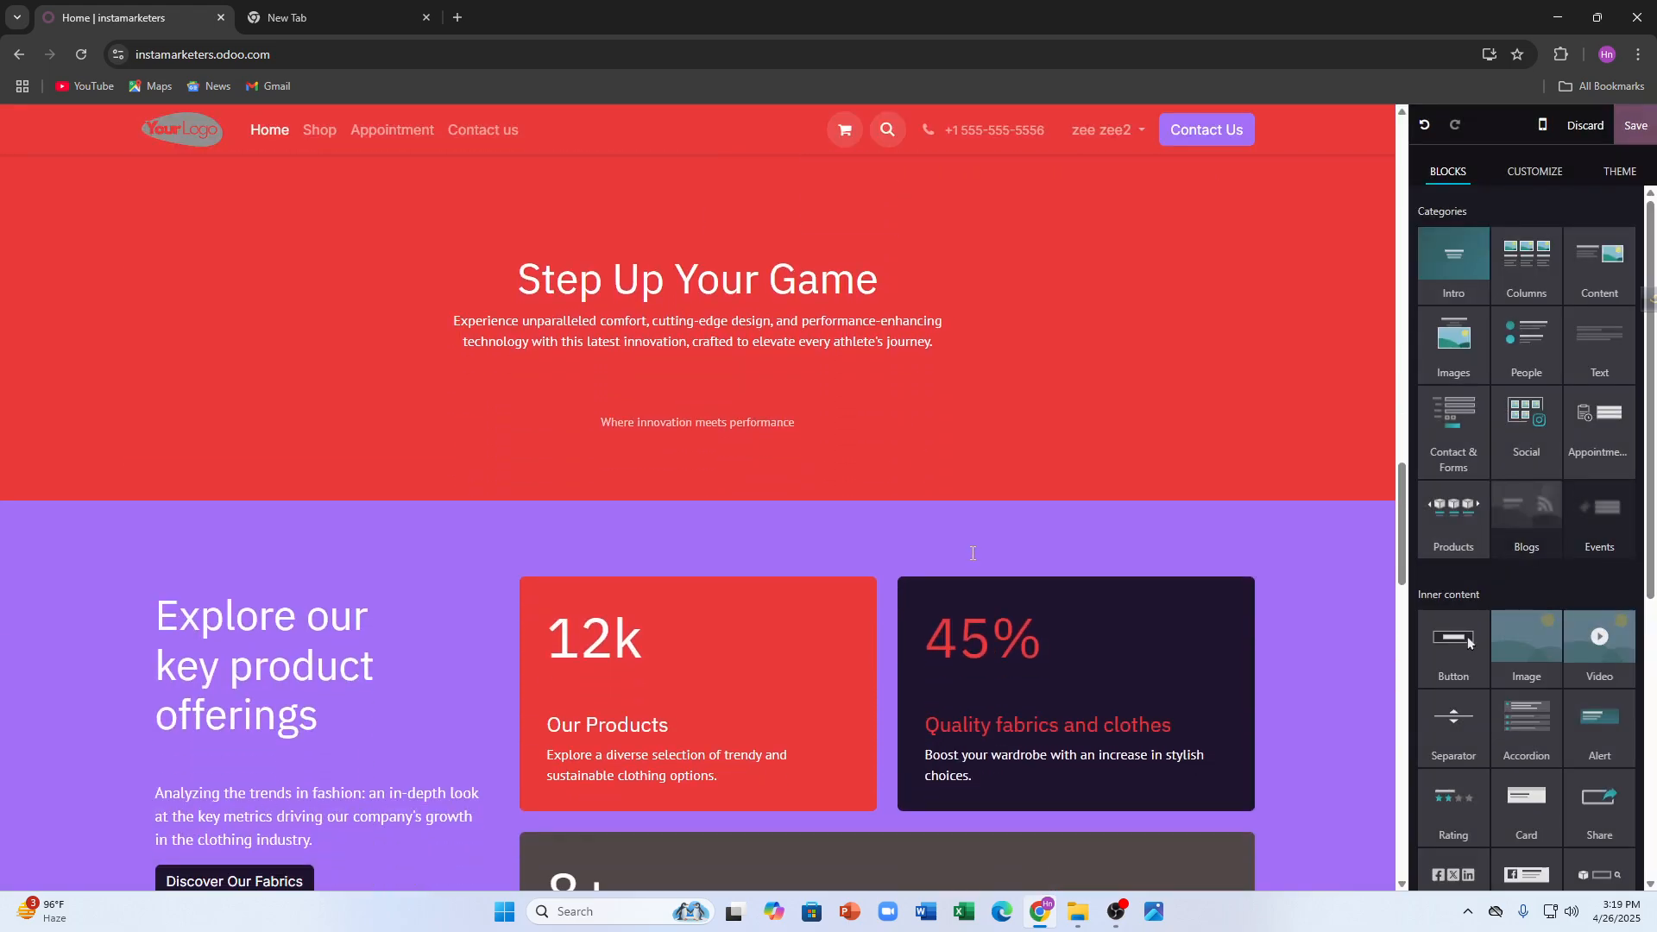
scroll(973, 547, down, 7)
scroll(962, 522, up, 10)
scroll(940, 546, up, 20)
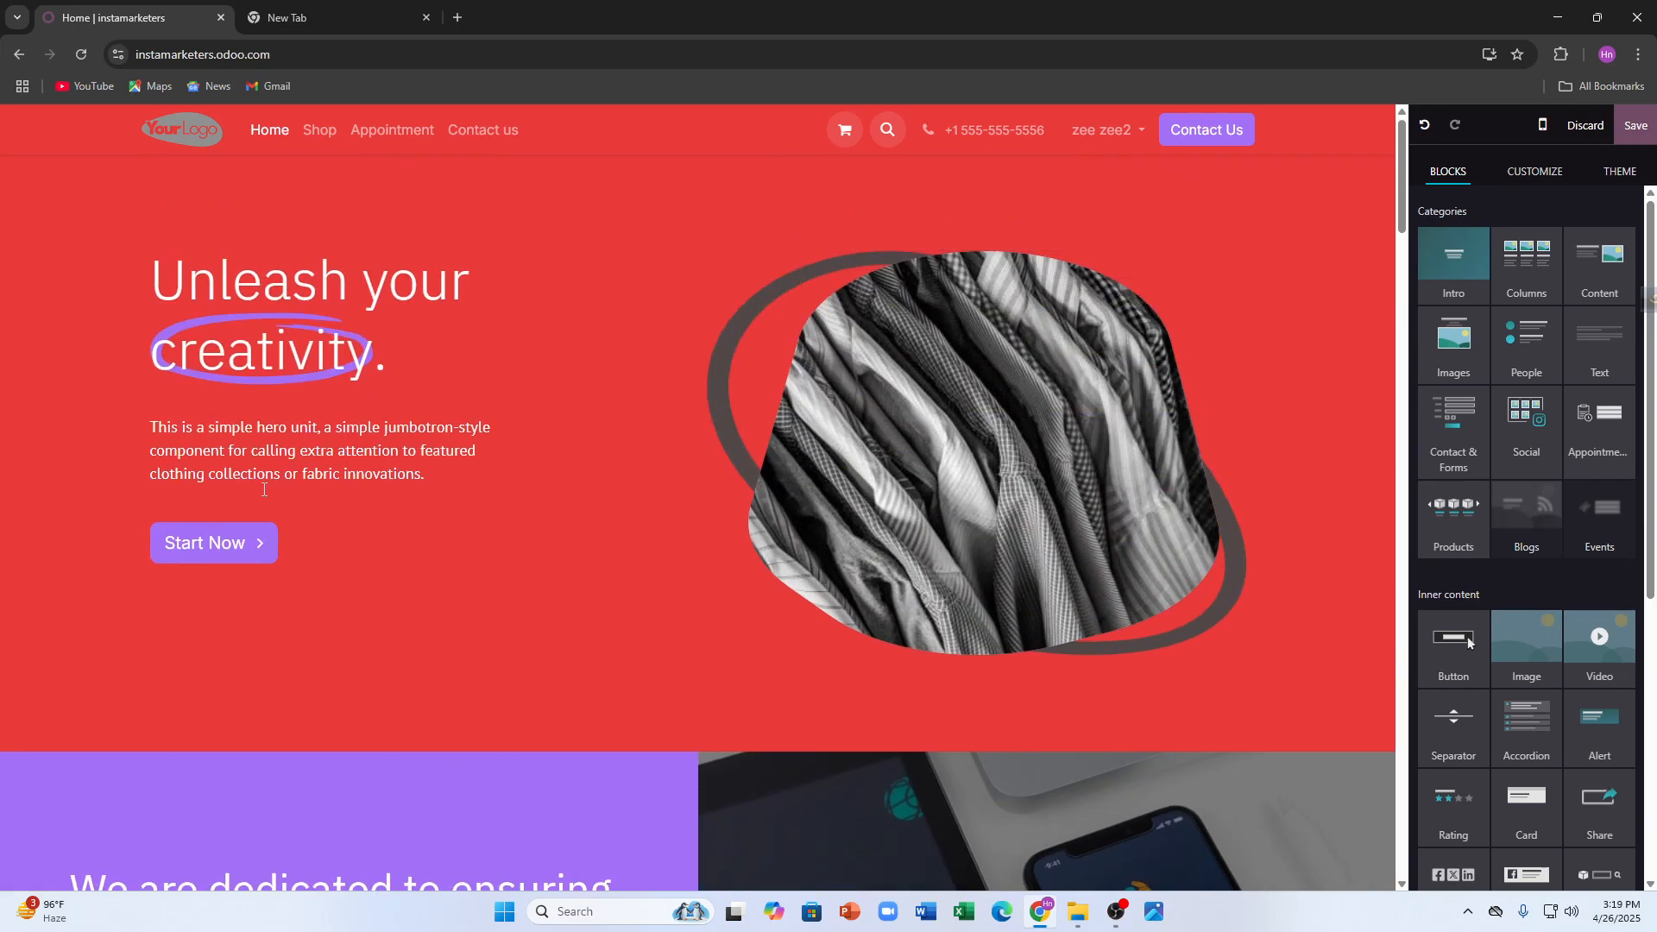
- Replace the hero button's 'Start Now' label with 'TAP IT'
click(256, 549)
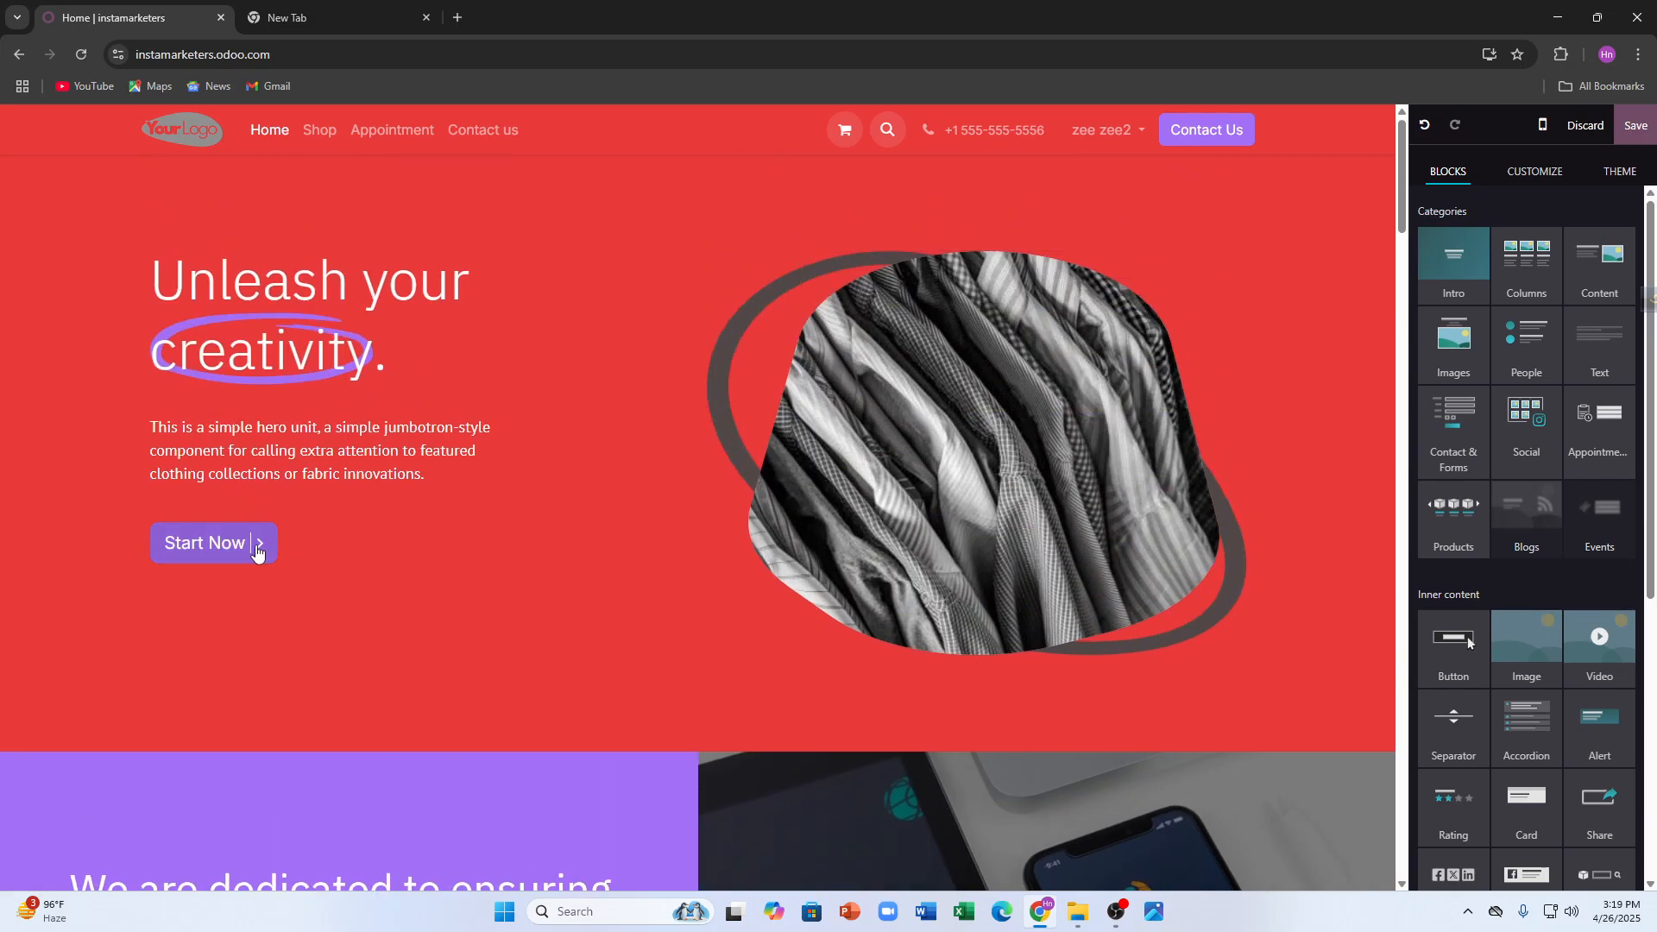
click(127, 567)
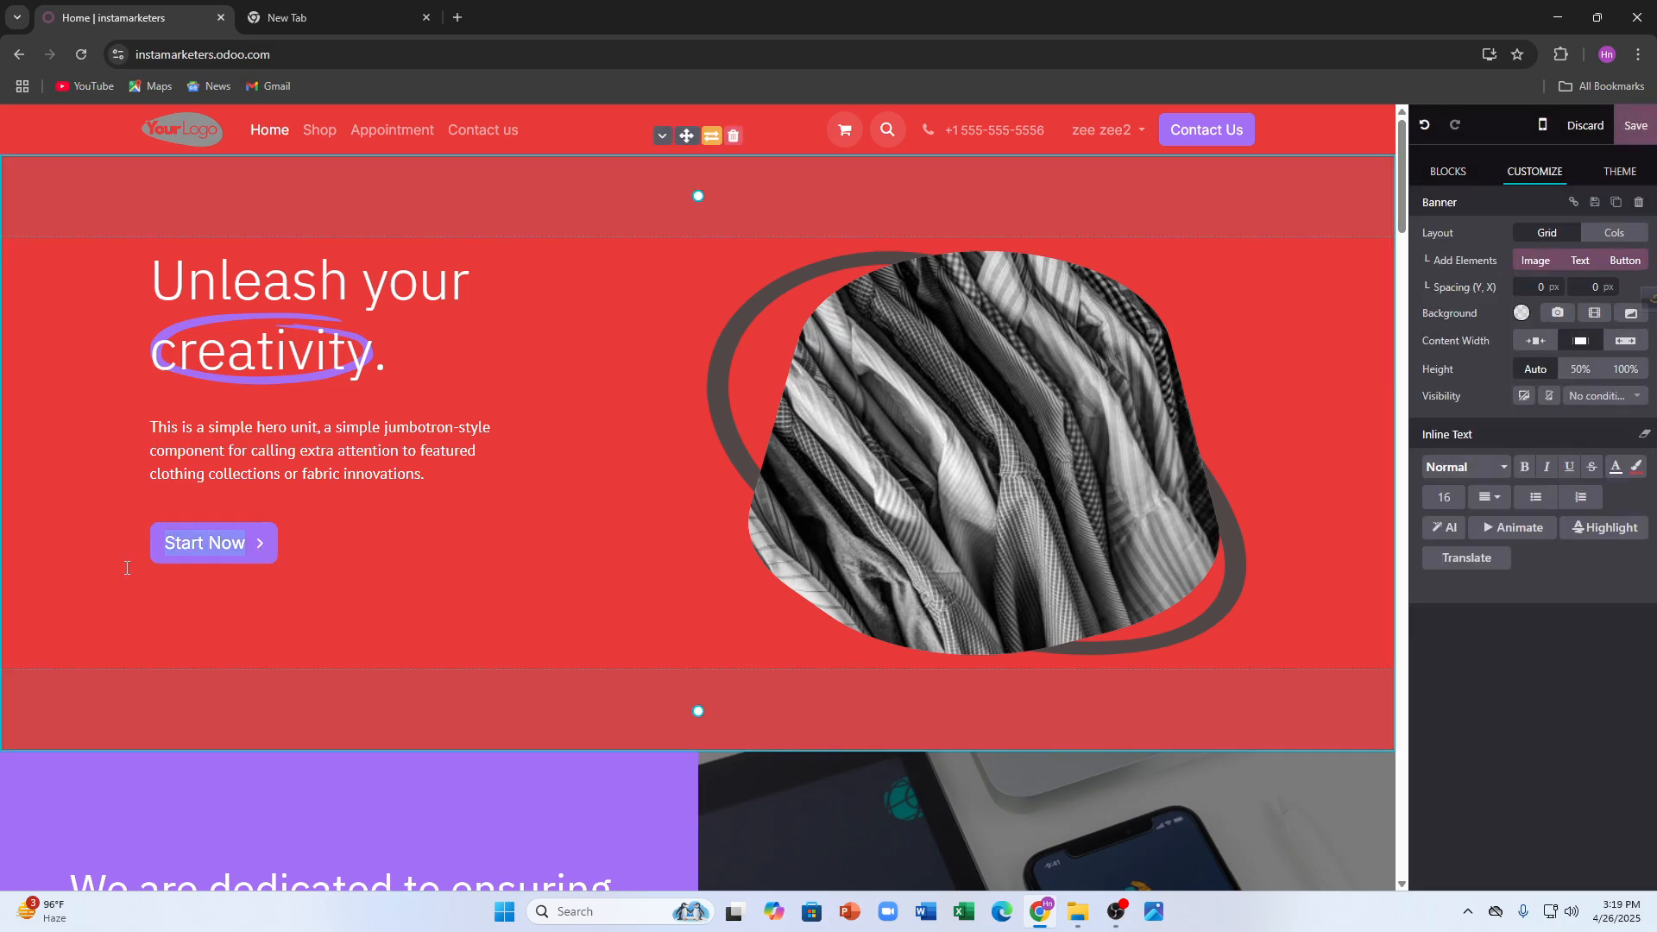
key(BackSpace)
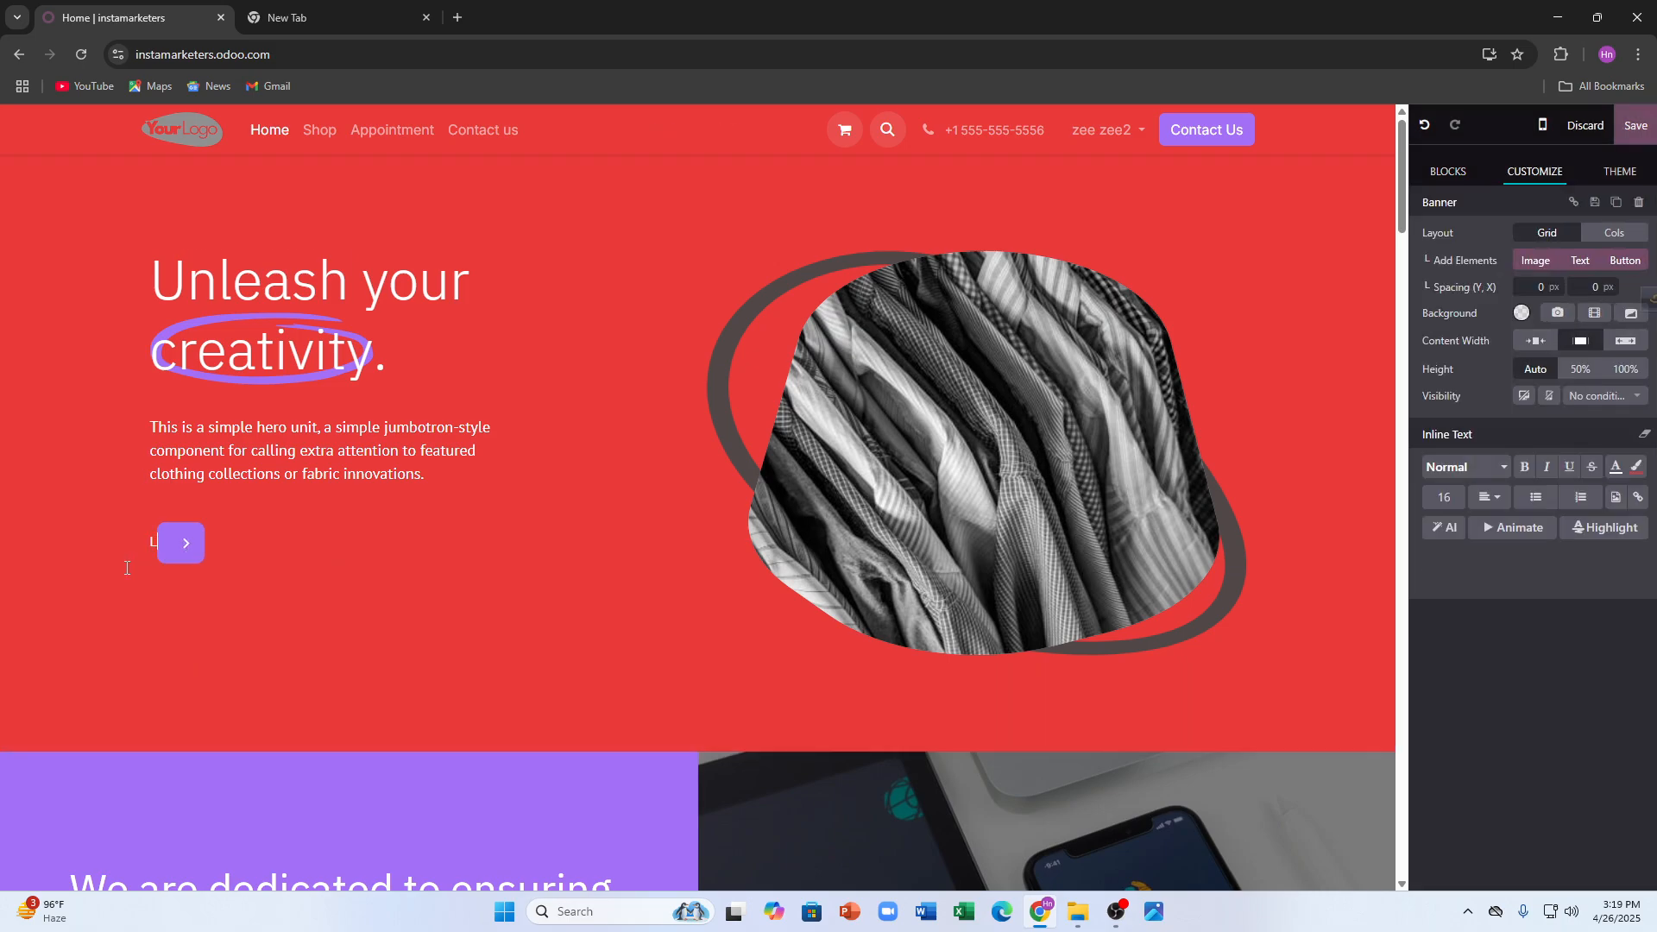
text(TAp)
key(BackSpace)
text(P IT)
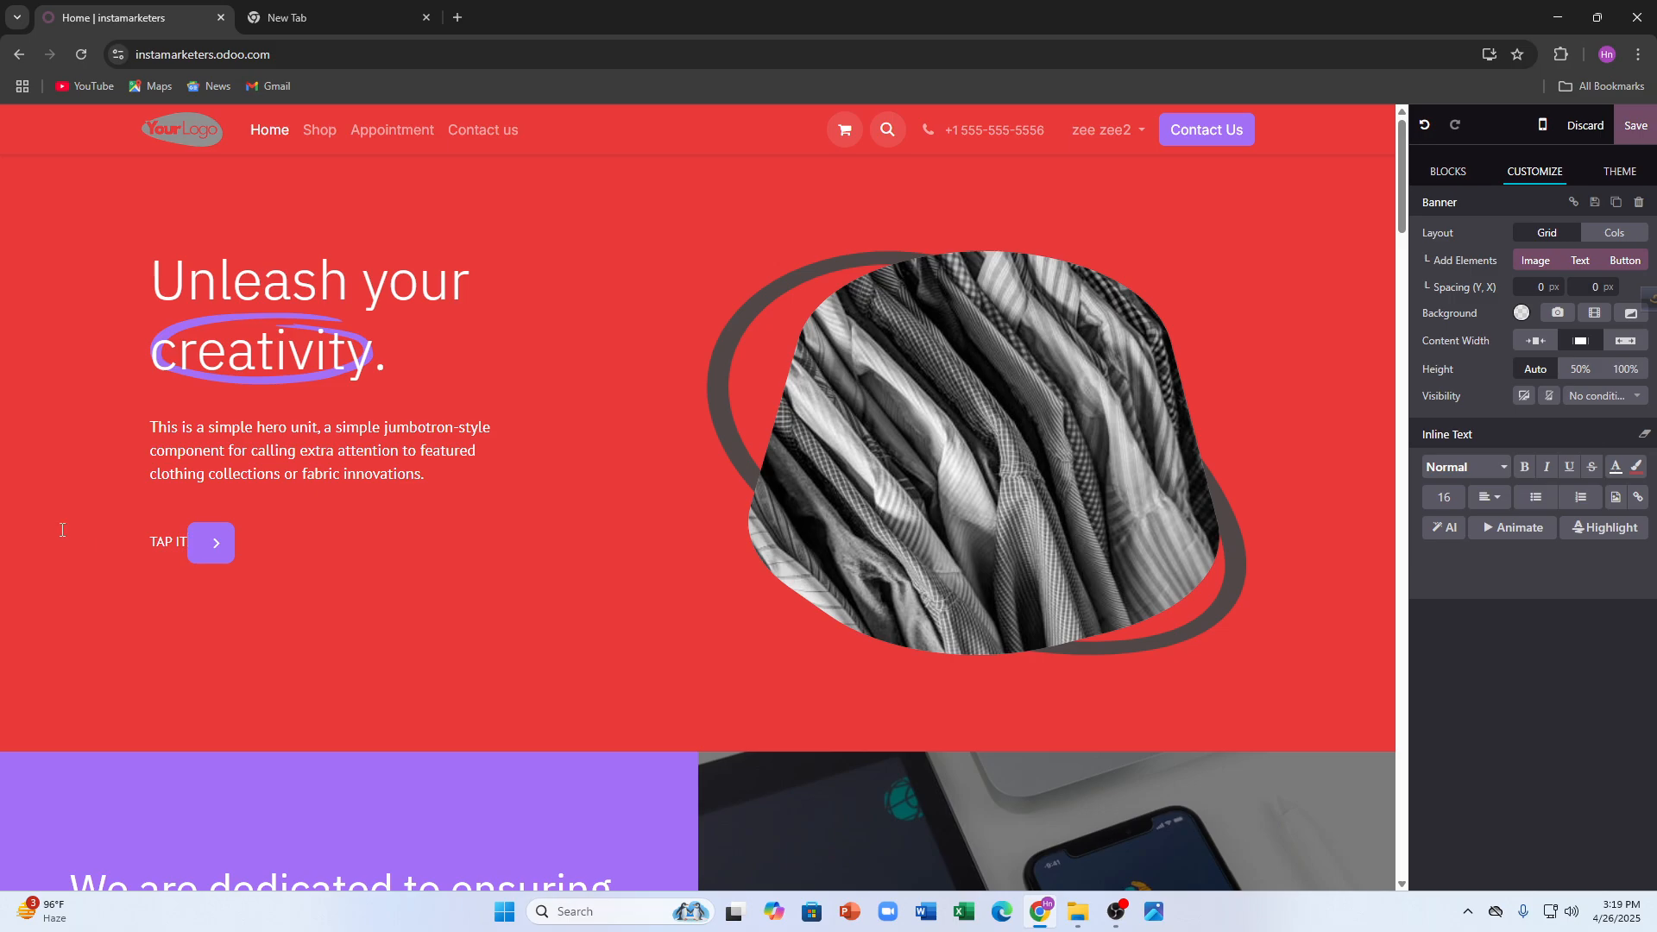
scroll(62, 530, down, 15)
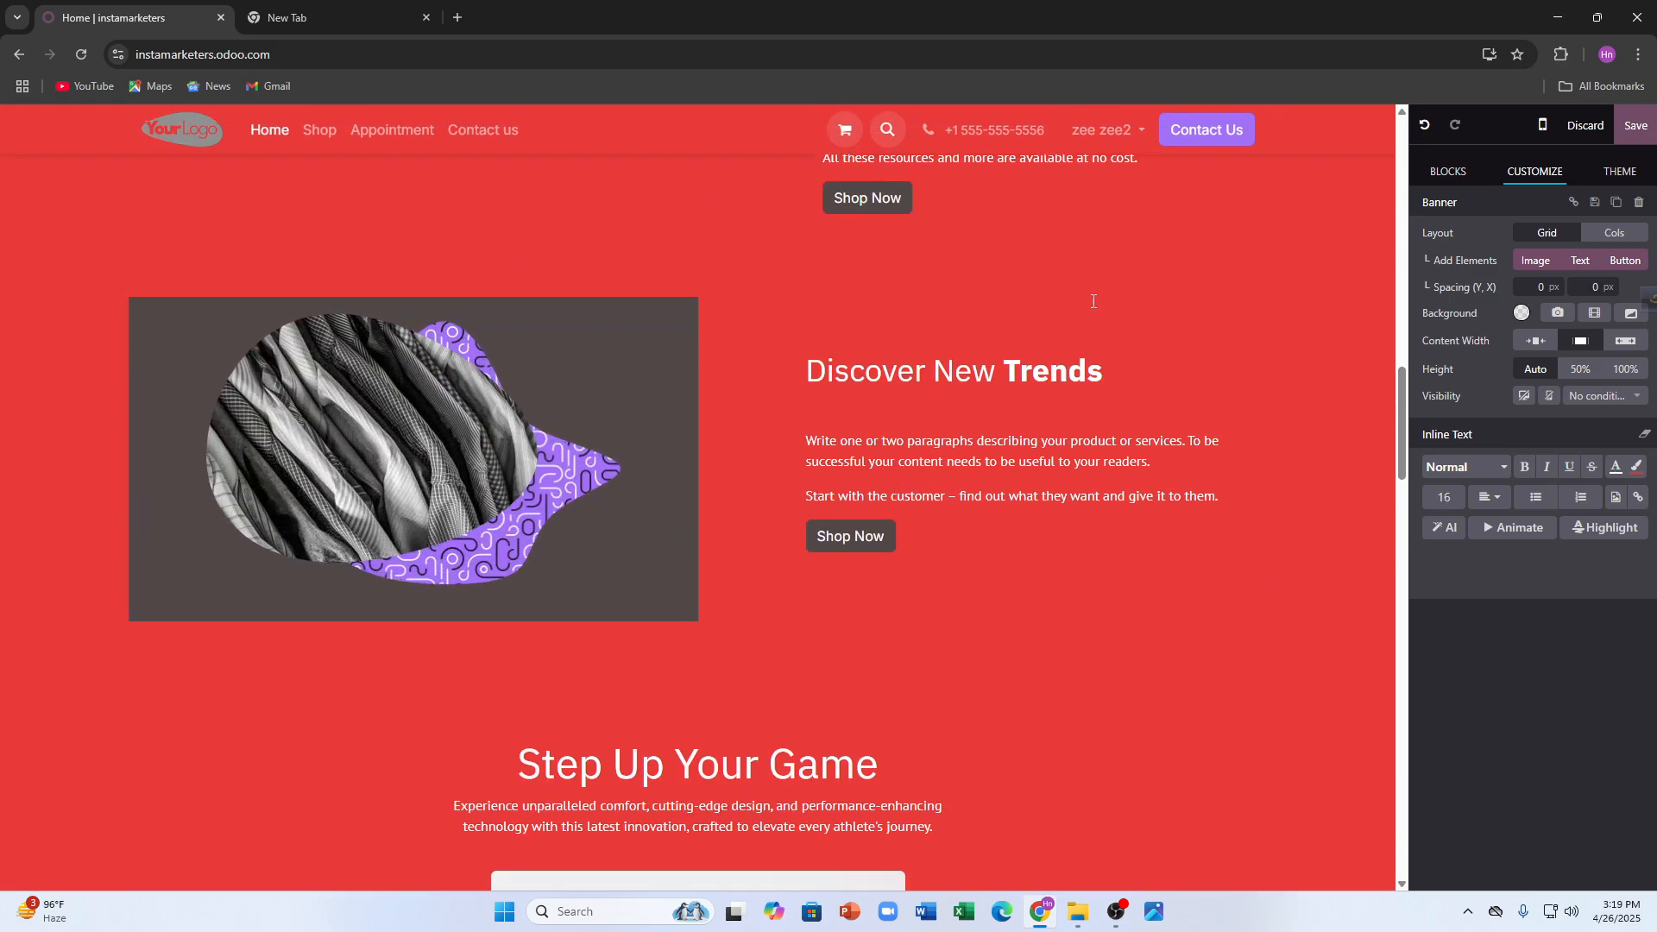
scroll(1093, 301, down, 5)
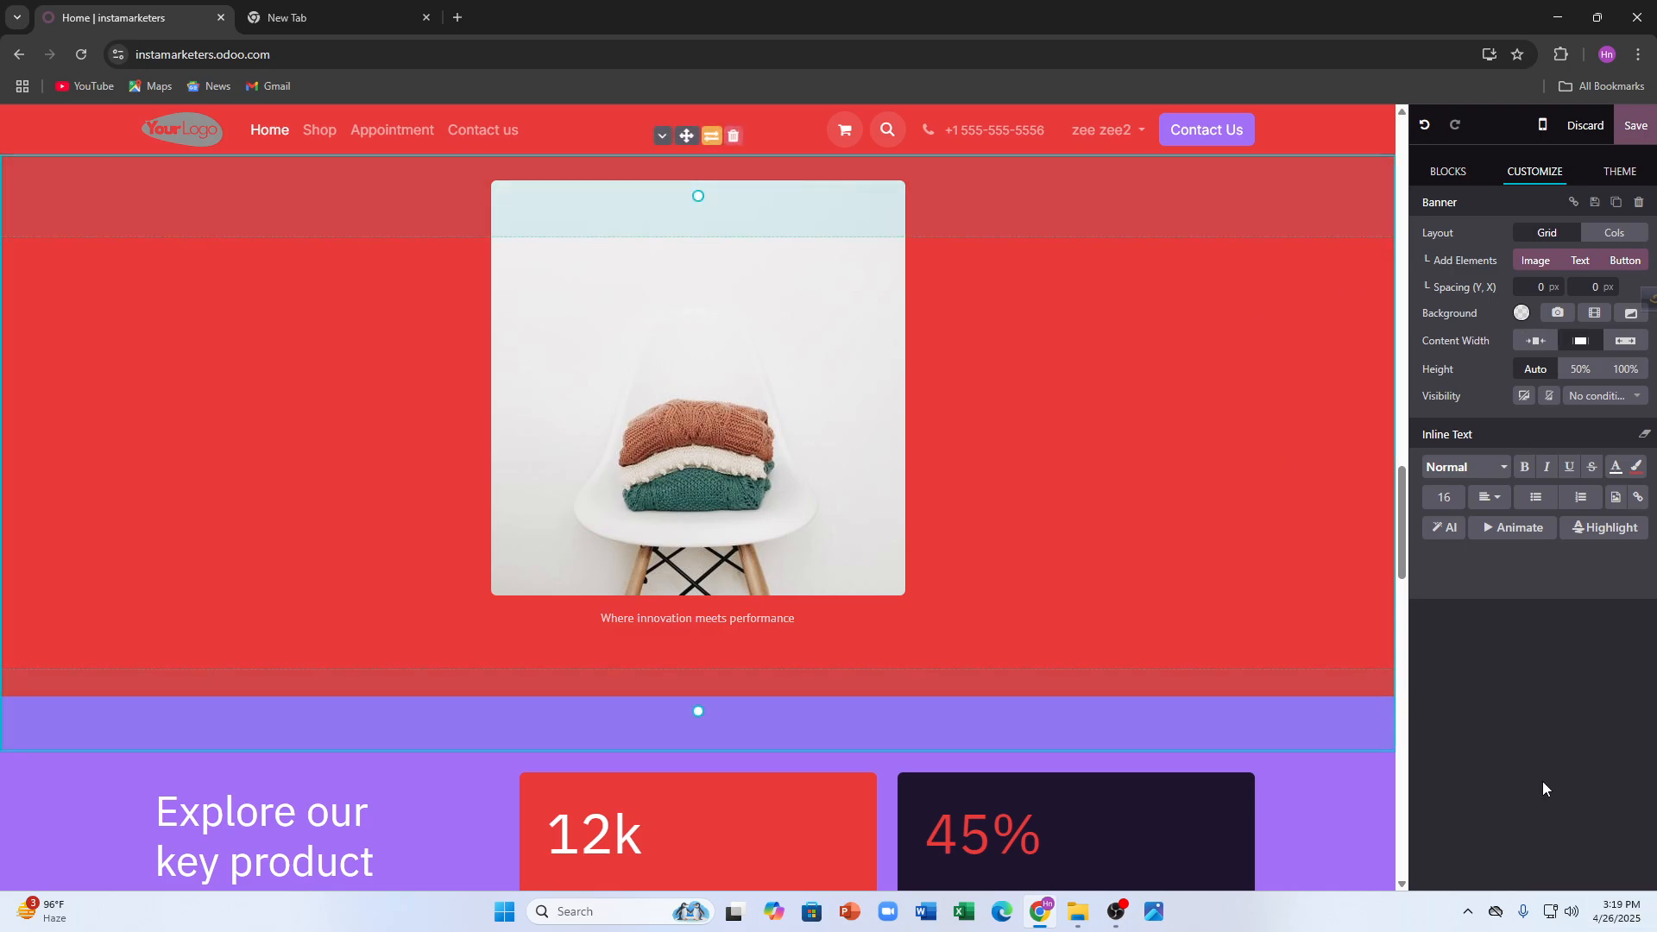
- Save the page edits and scroll through the live homepage
click(1635, 126)
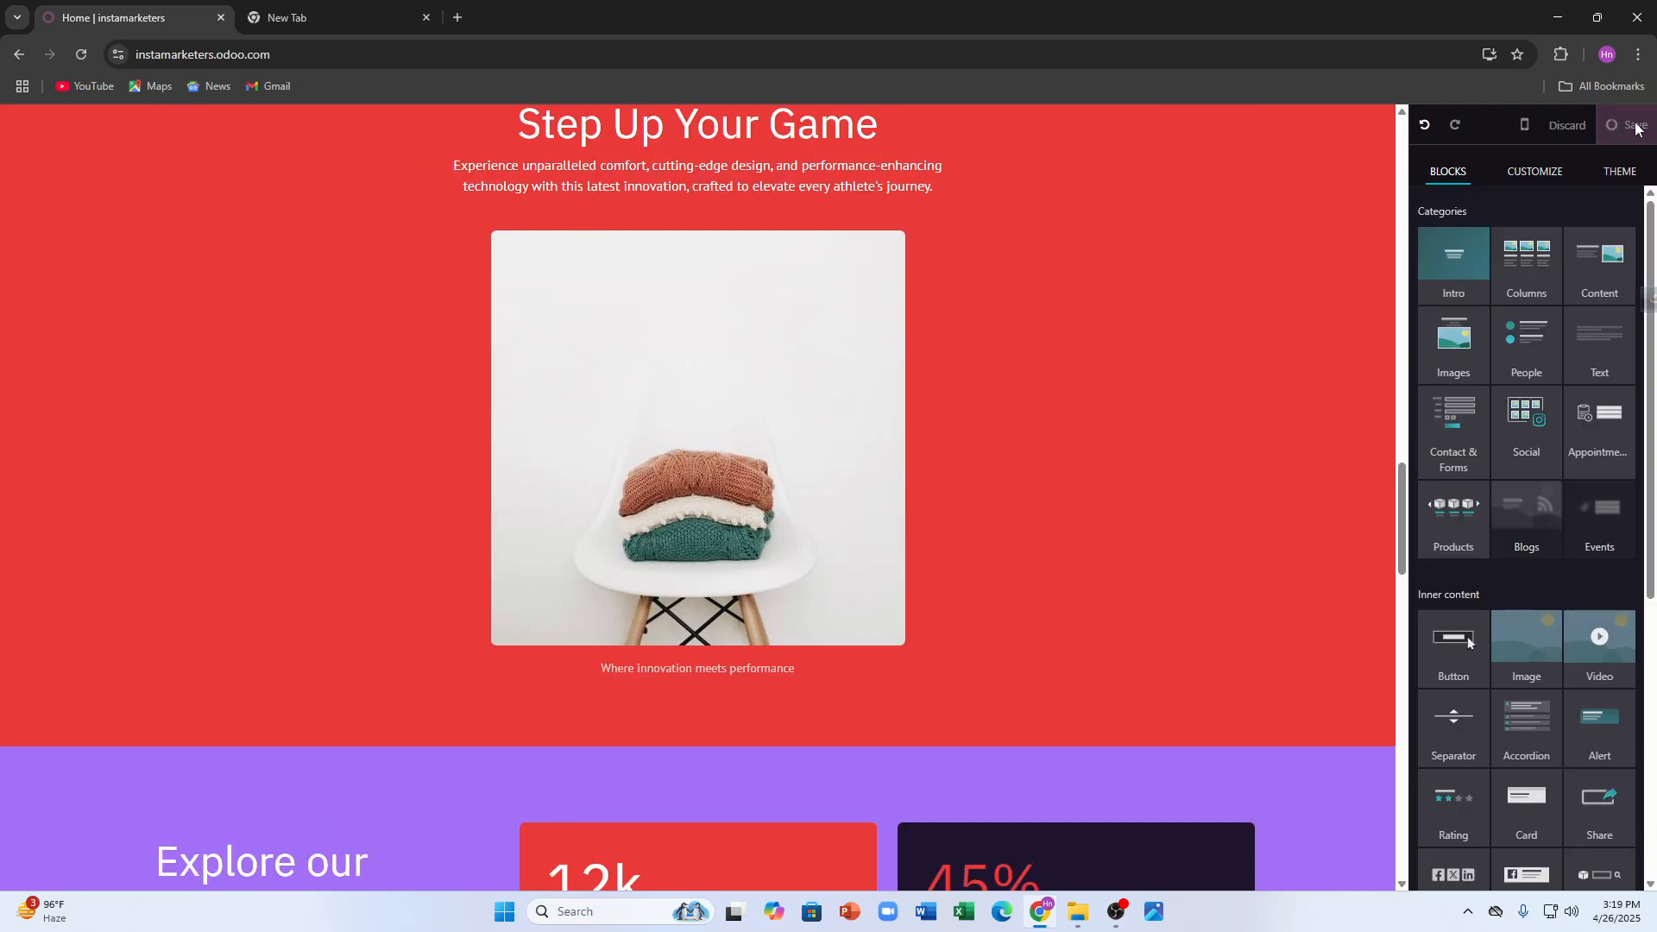
scroll(819, 608, down, 15)
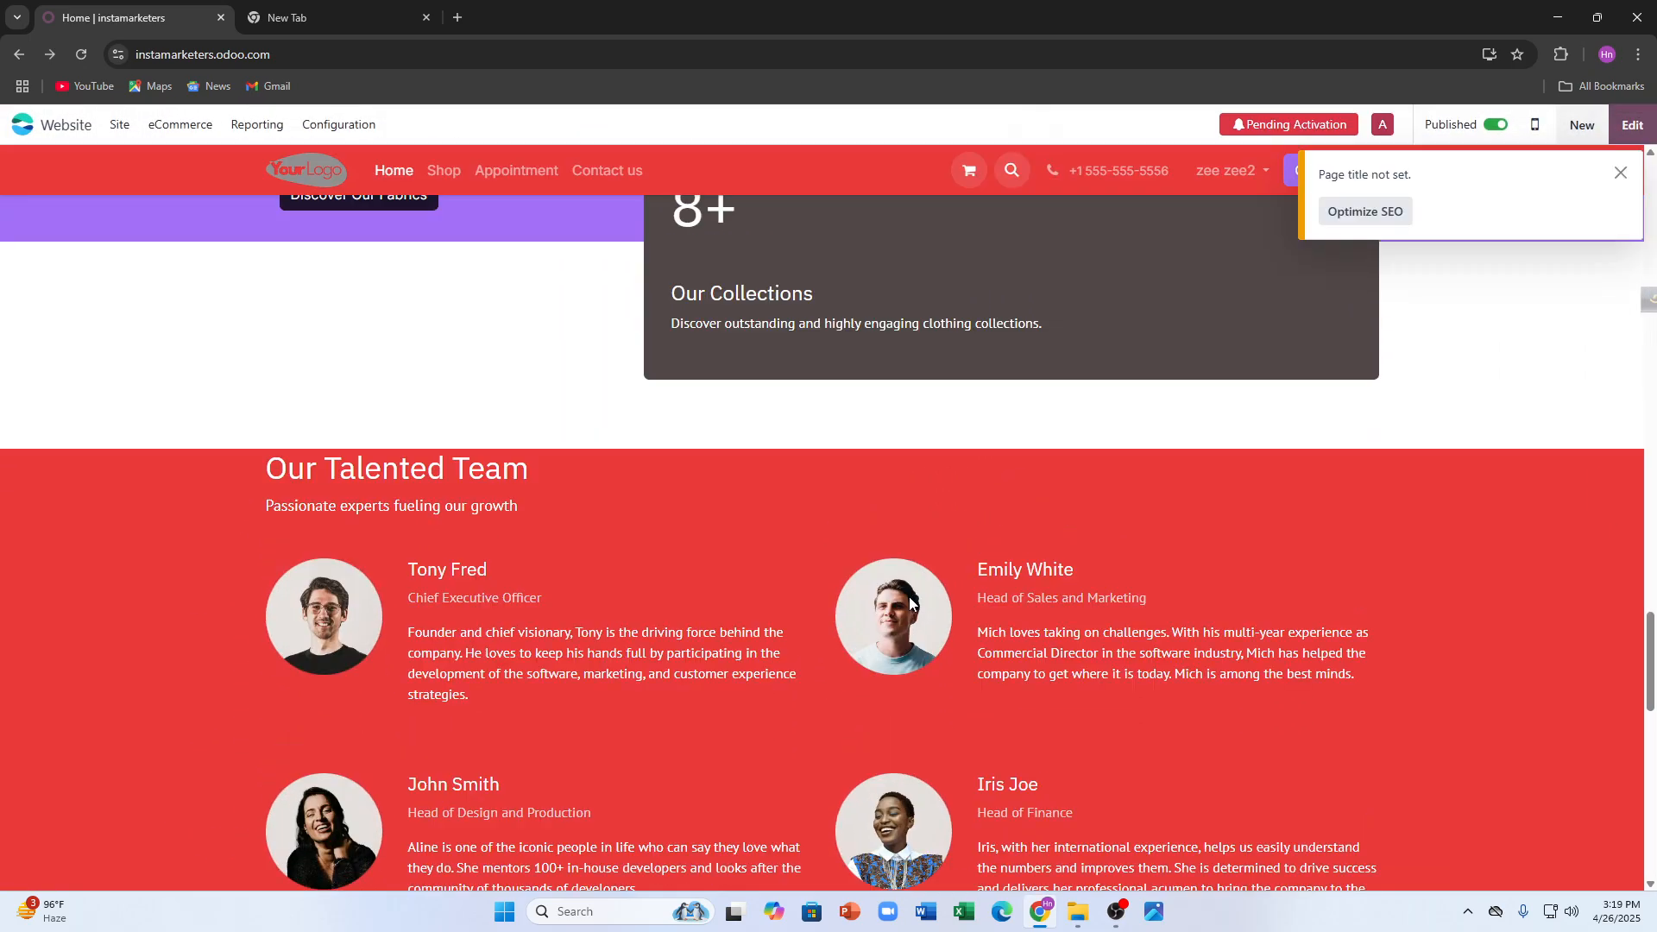
scroll(898, 610, down, 8)
scroll(913, 610, up, 18)
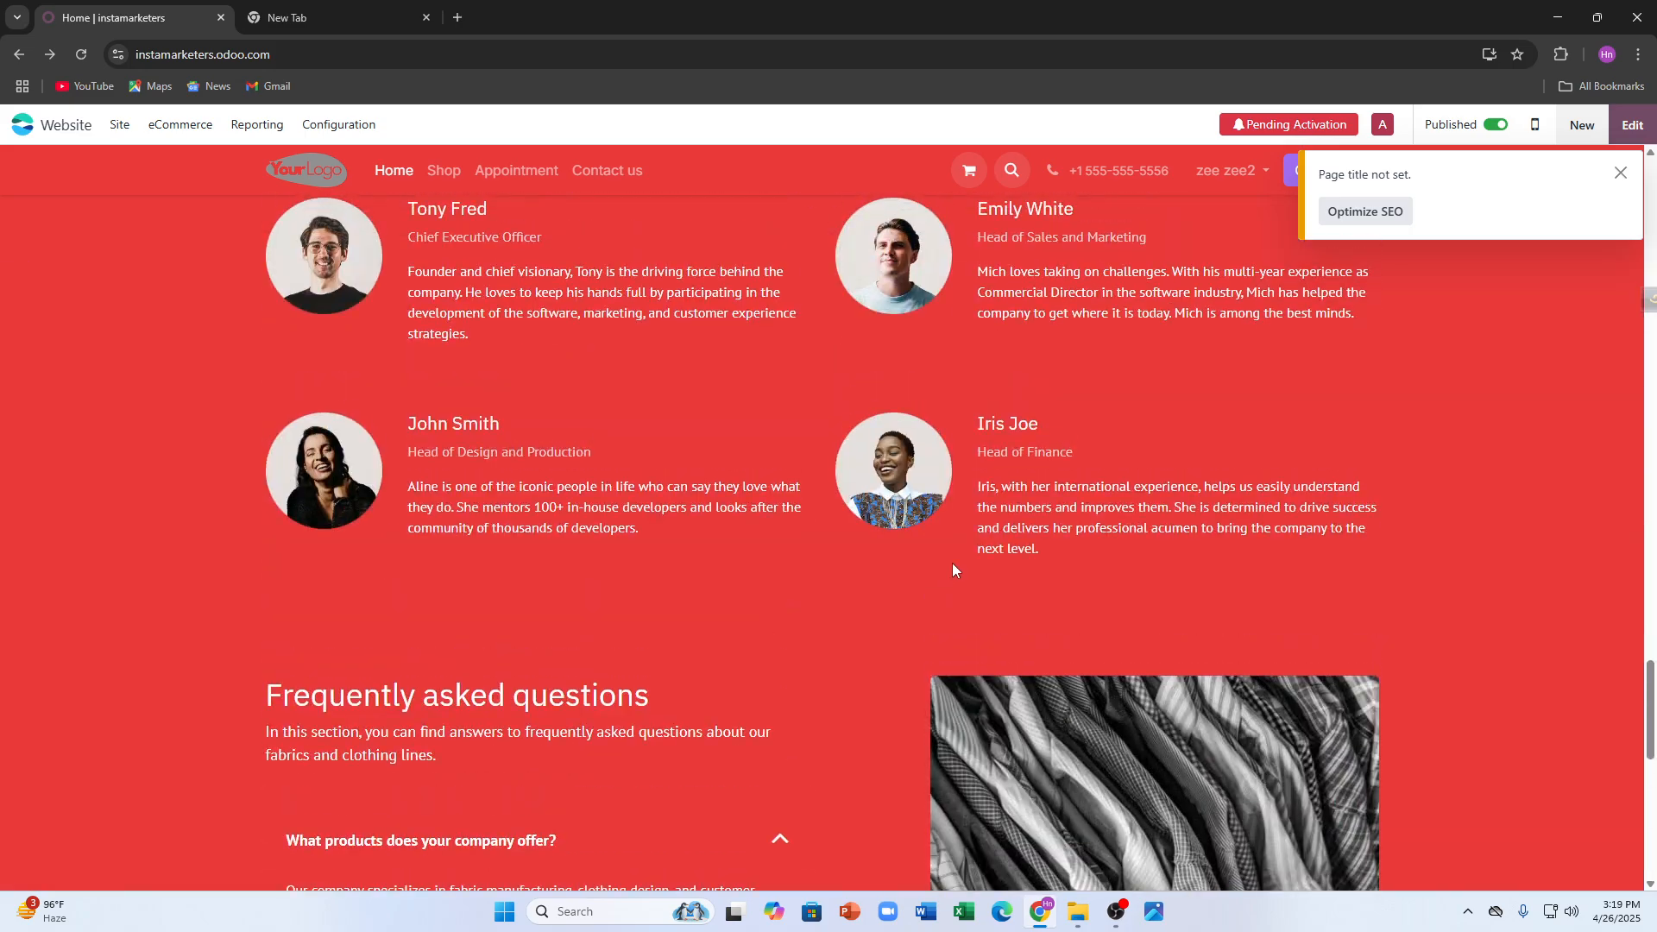
scroll(966, 526, up, 5)
- Copy the site's web address from the browser address bar
click(214, 57)
right_click(218, 59)
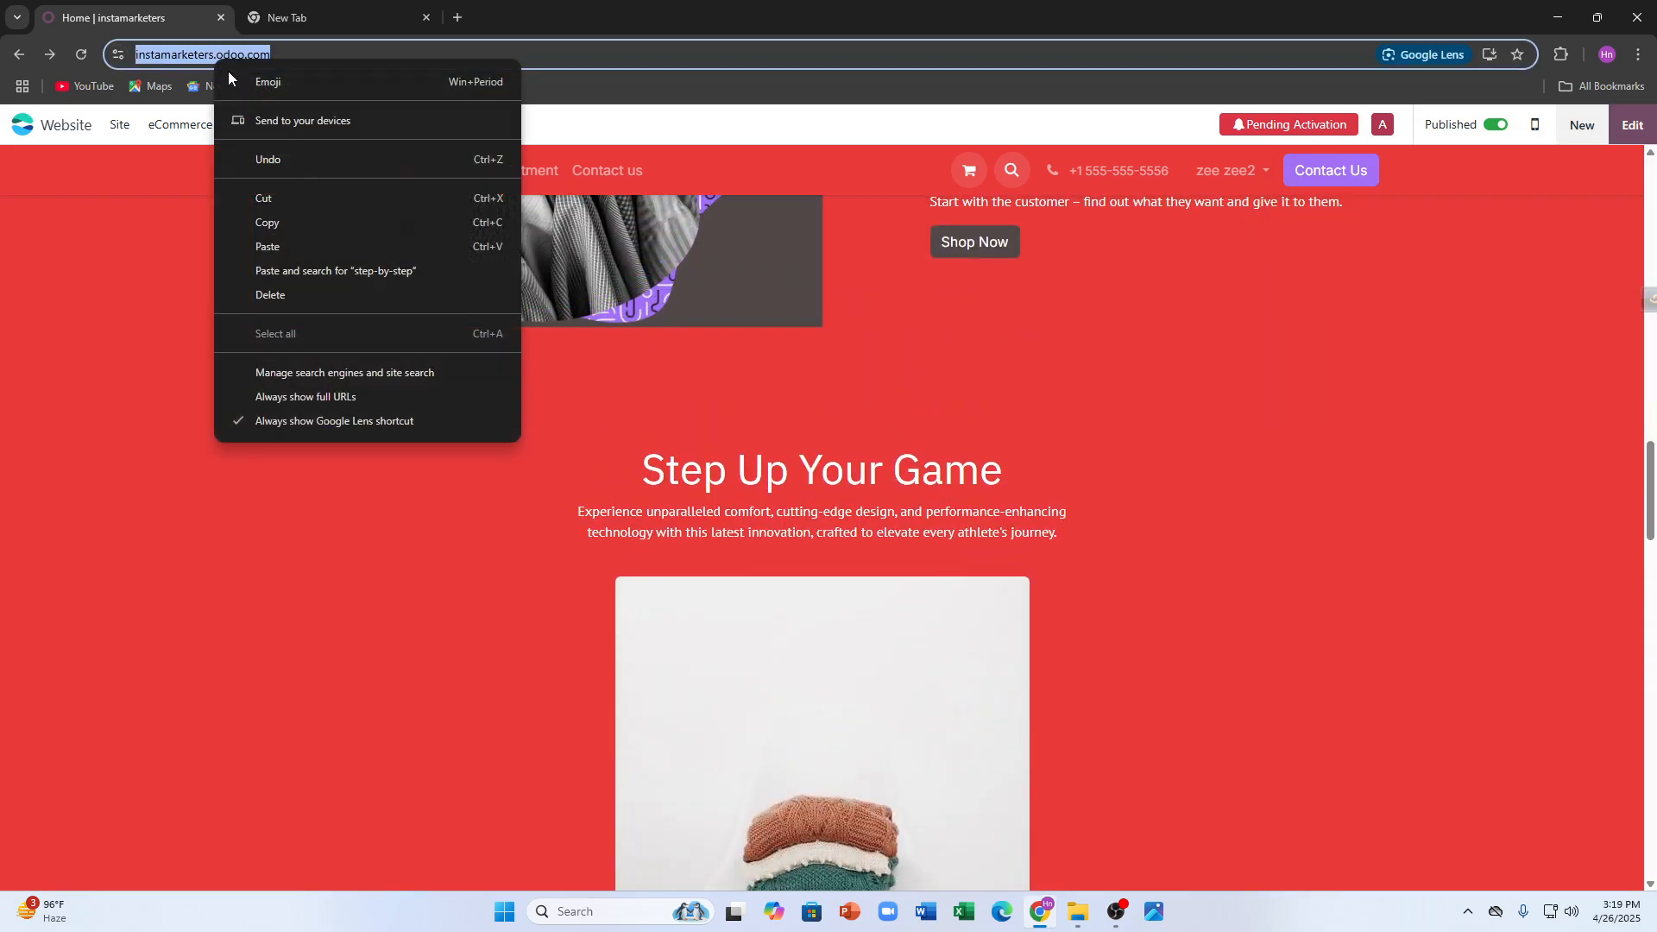
click(281, 225)
scroll(820, 293, up, 10)
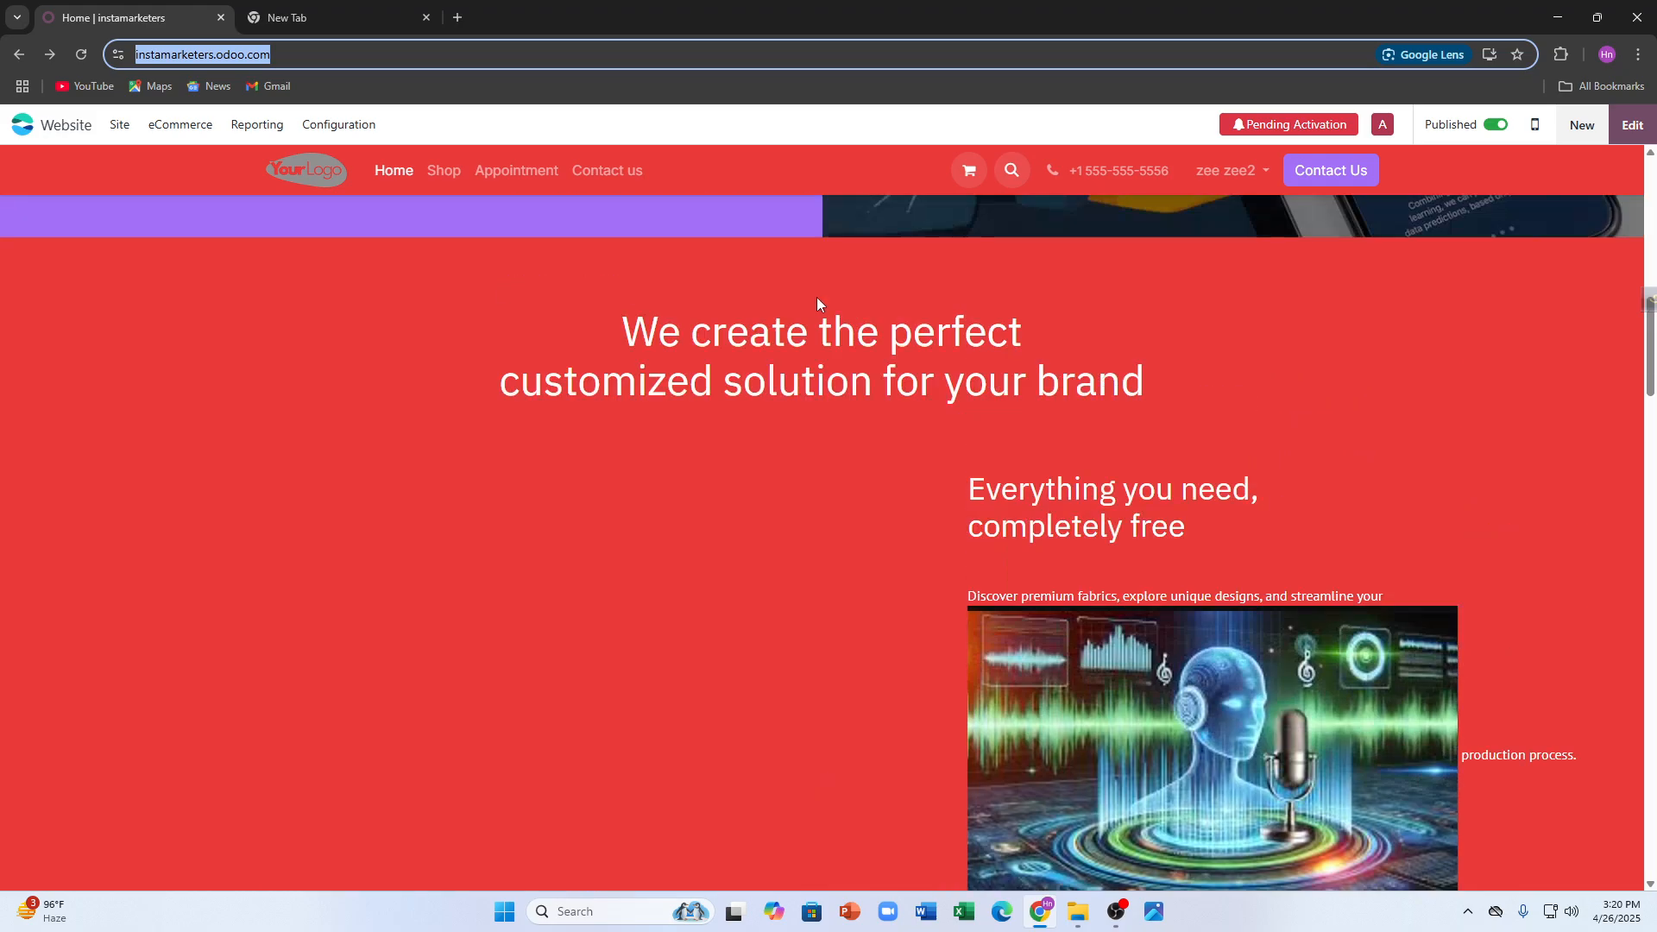
scroll(794, 293, up, 4)
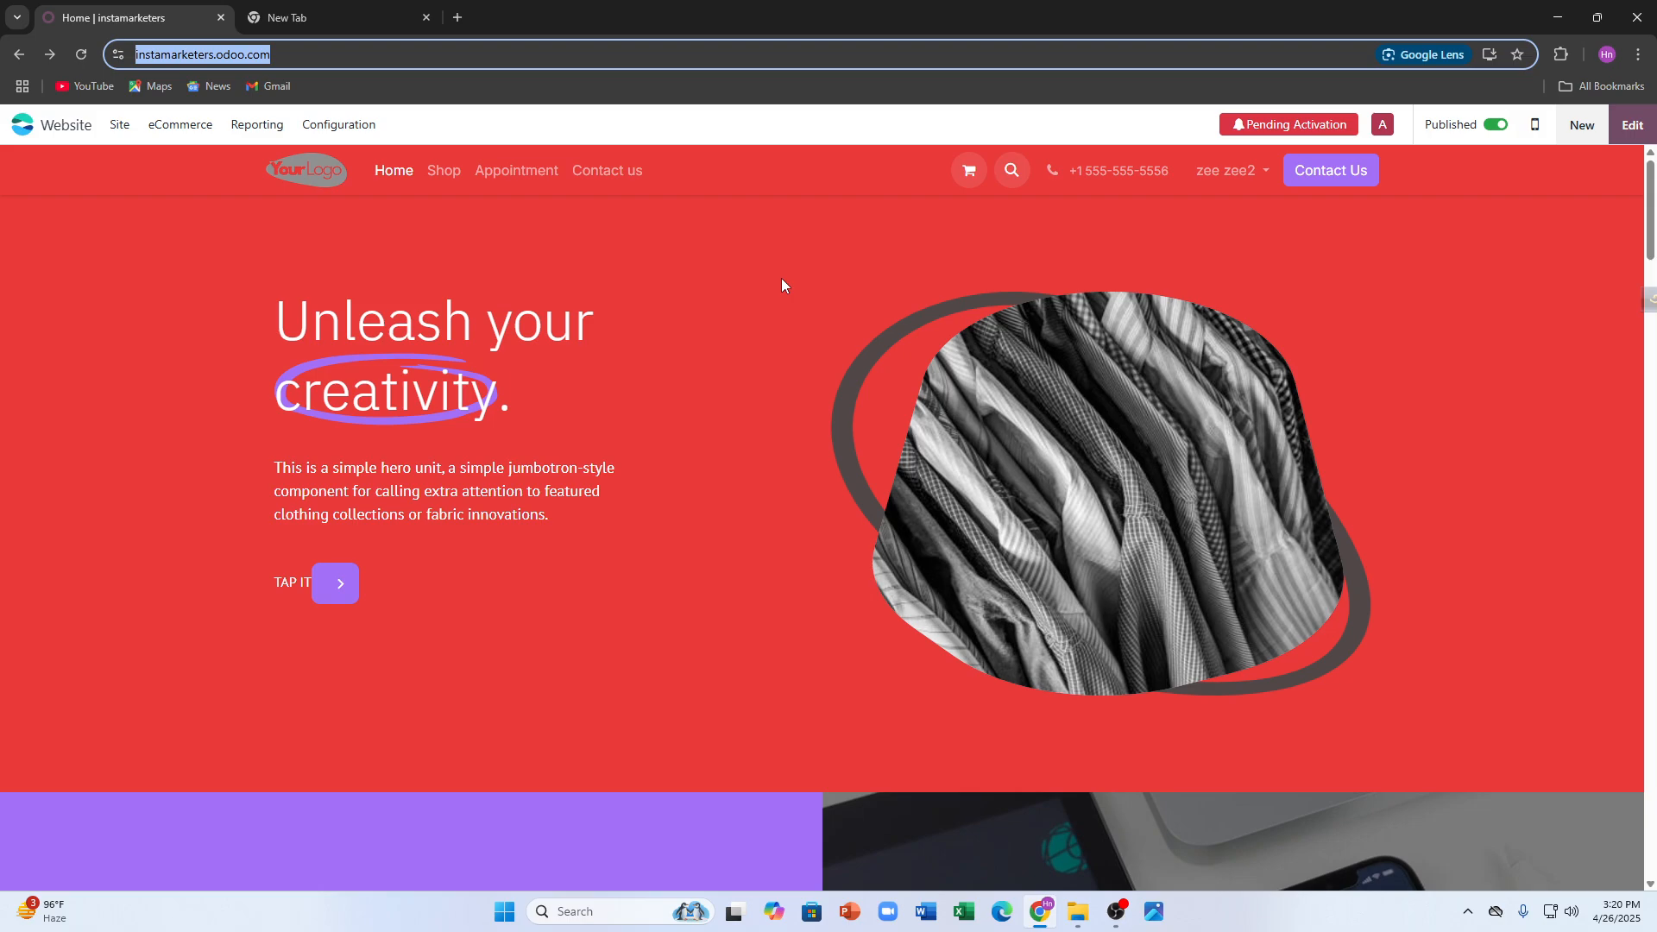
click(782, 285)
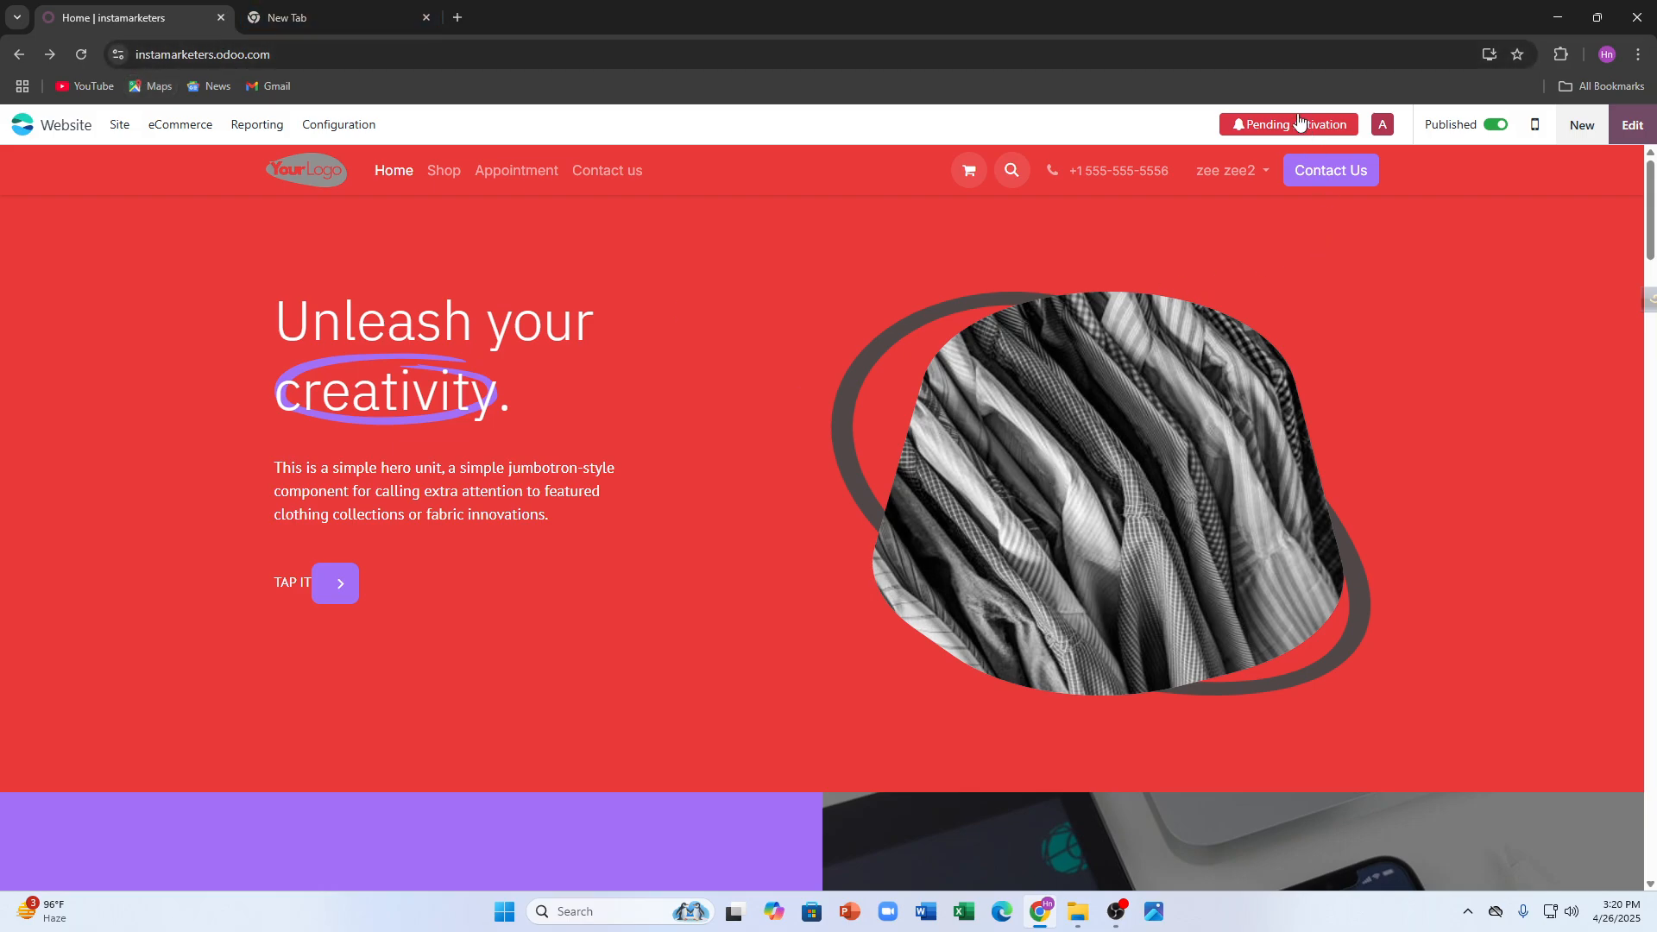
click(1381, 127)
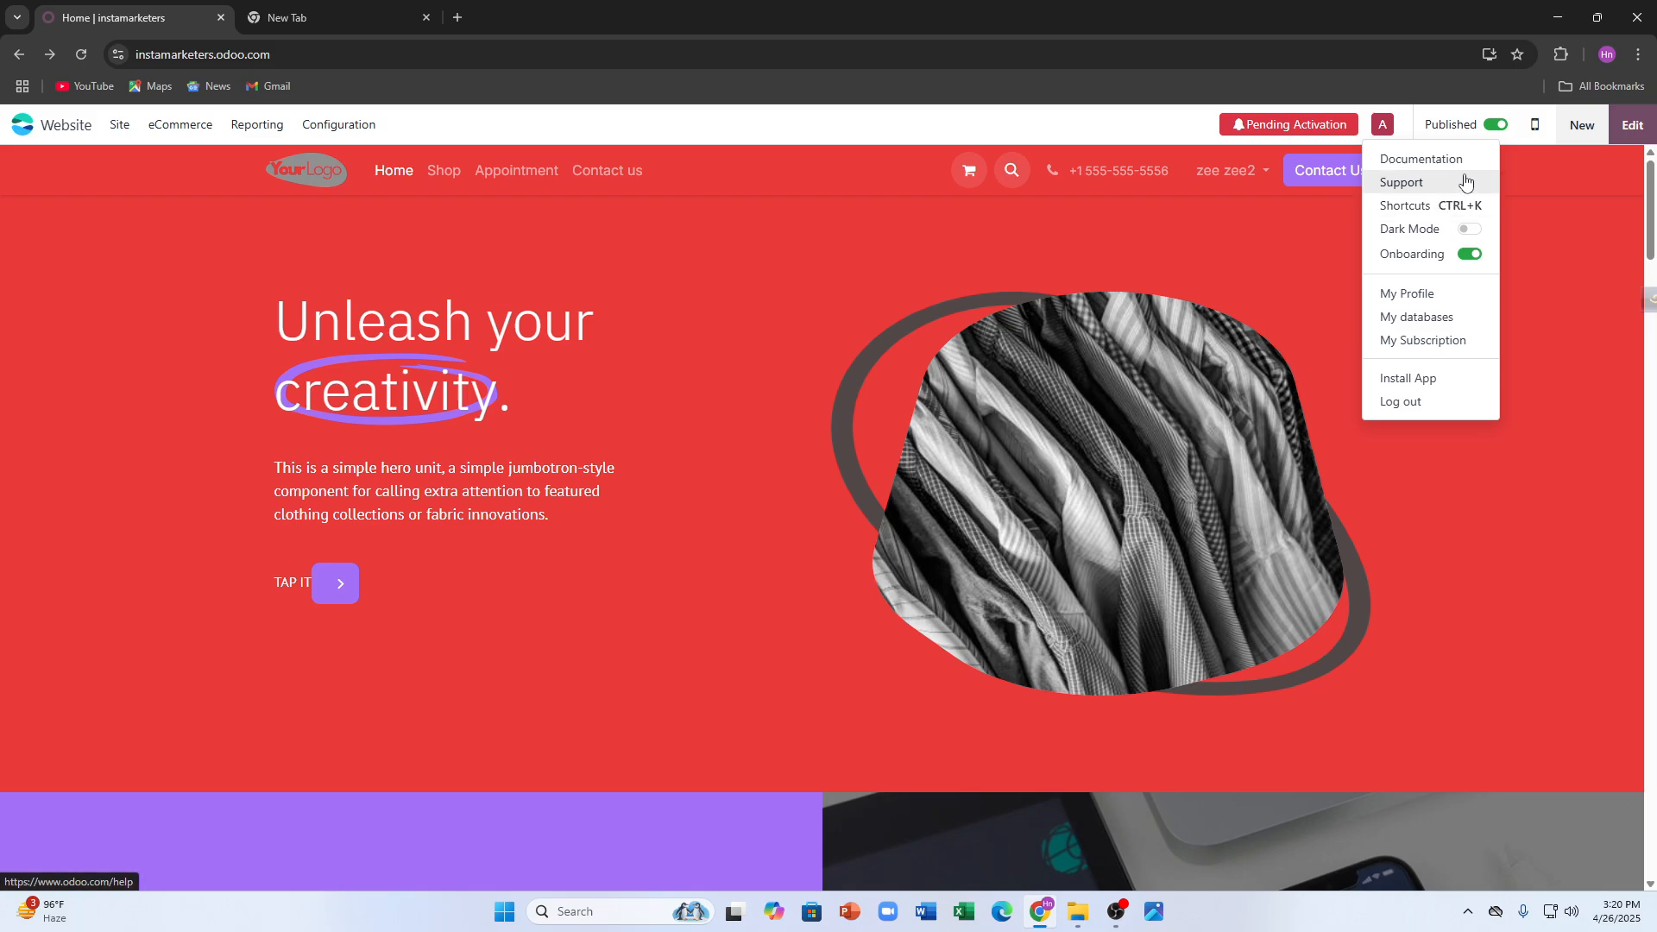
click(1420, 295)
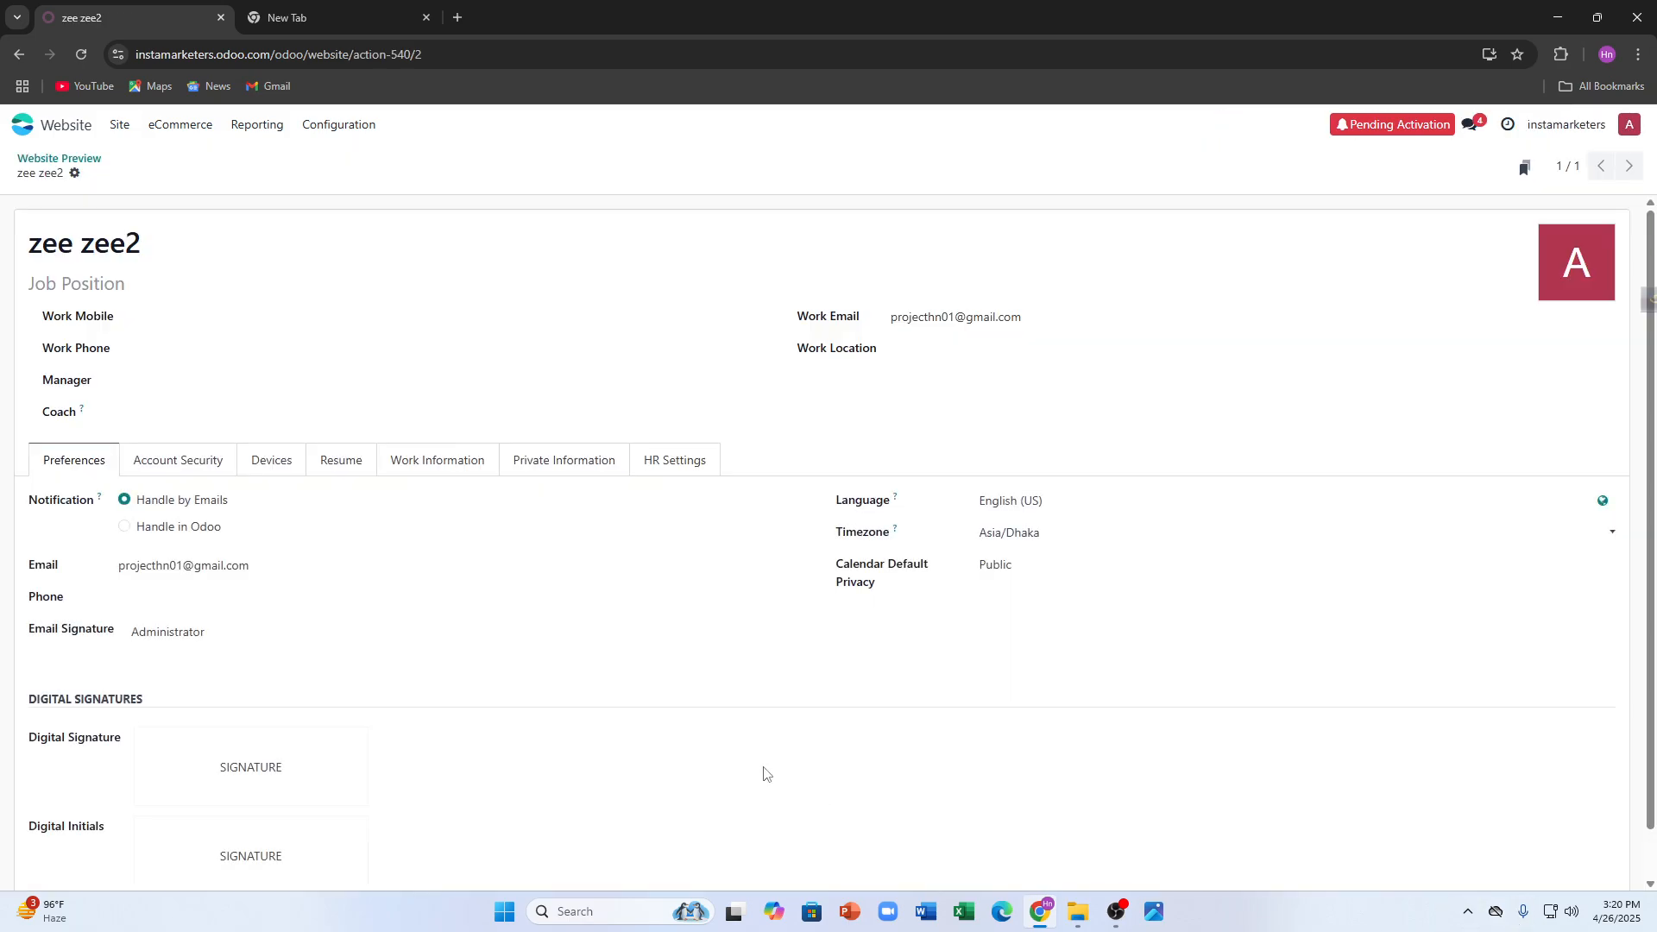
scroll(169, 449, down, 1)
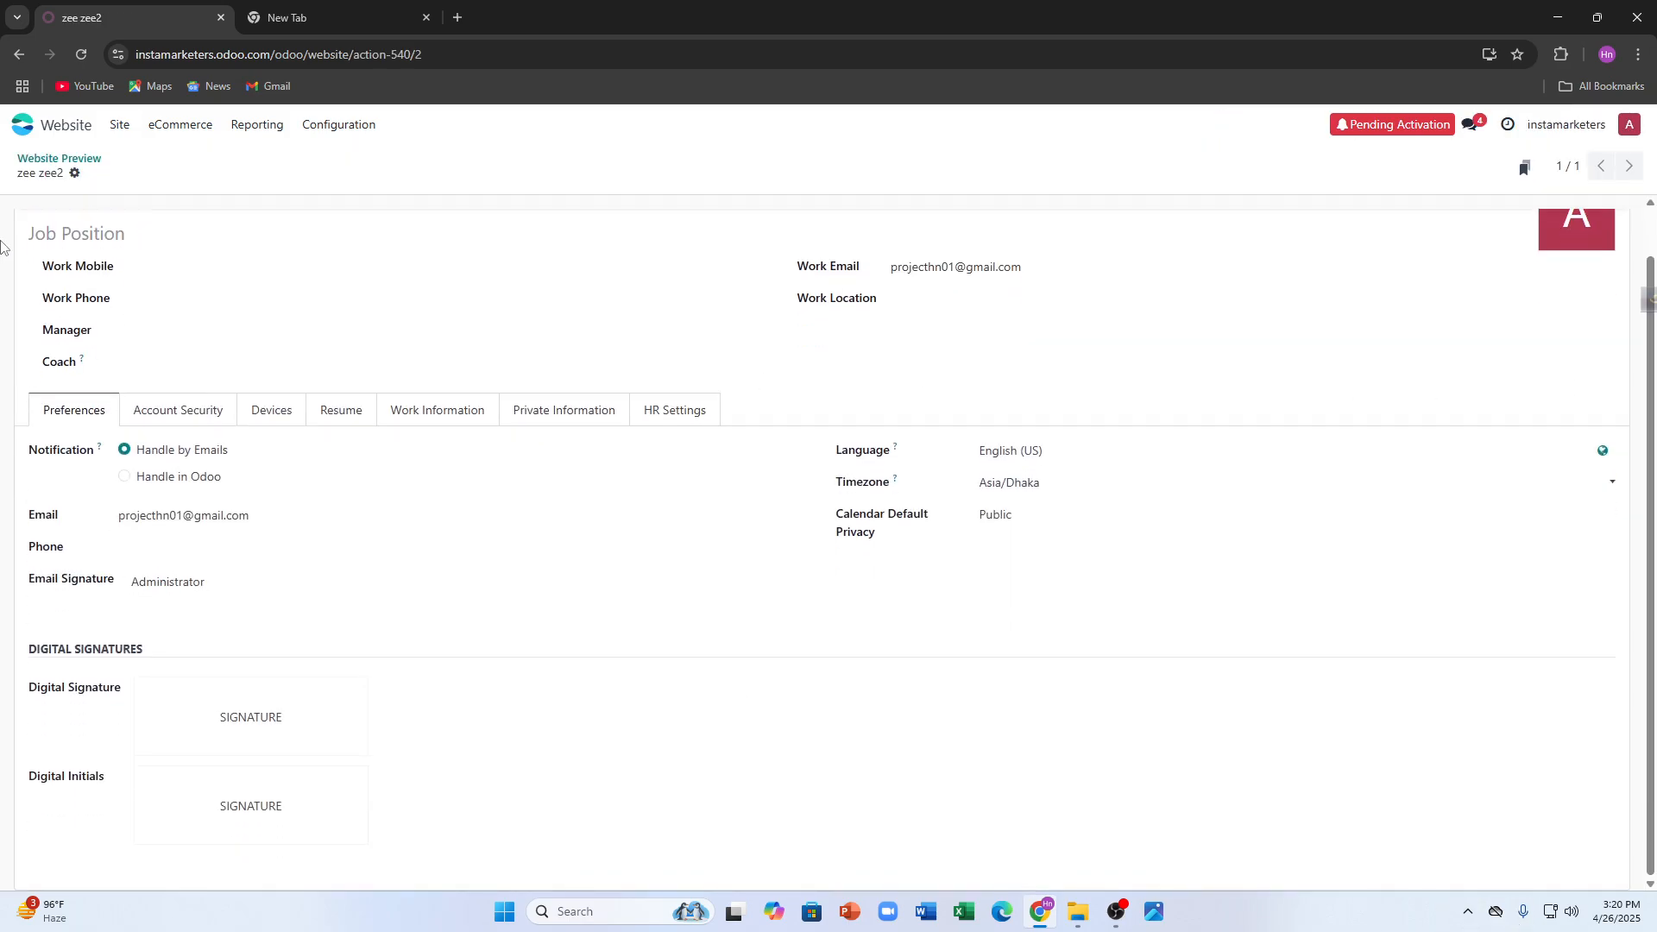
click(19, 54)
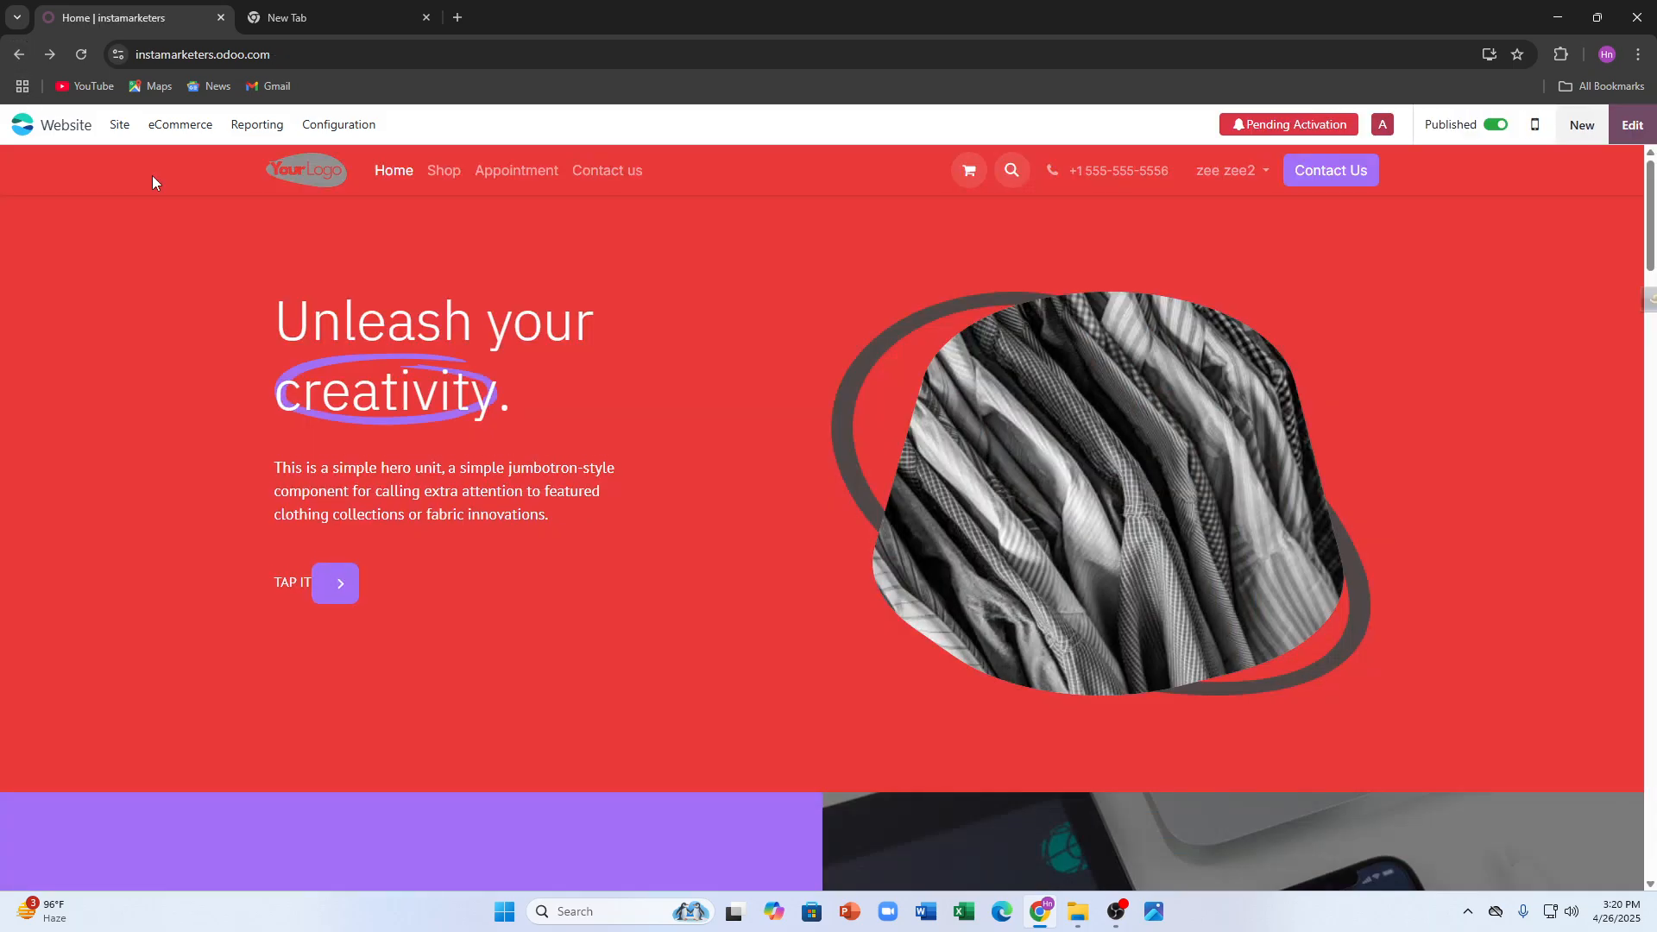